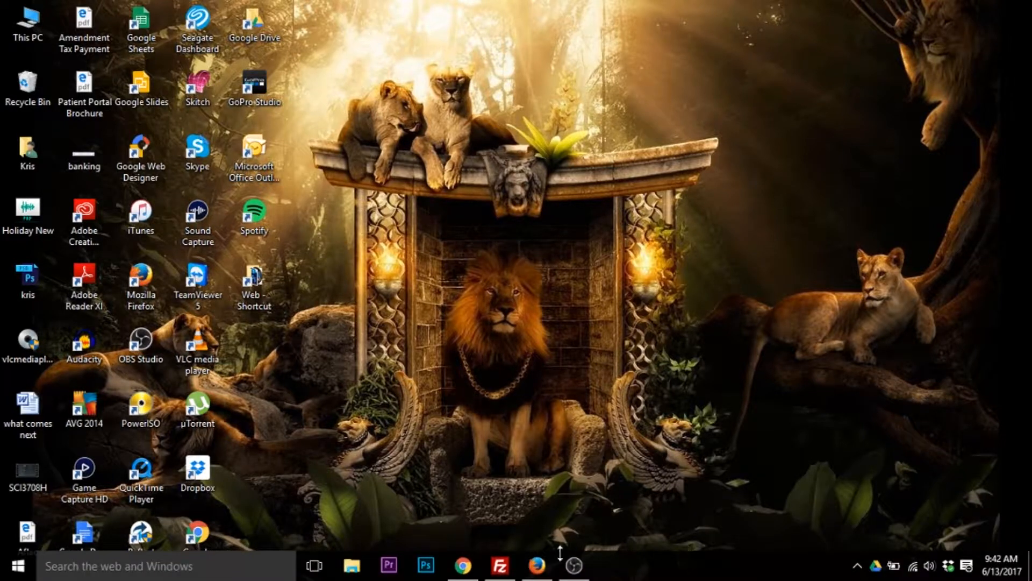
Step: Bring up Chrome, Firefox and FileZilla in turn to check that all three are ready, leaving Firefox in front
click(476, 569)
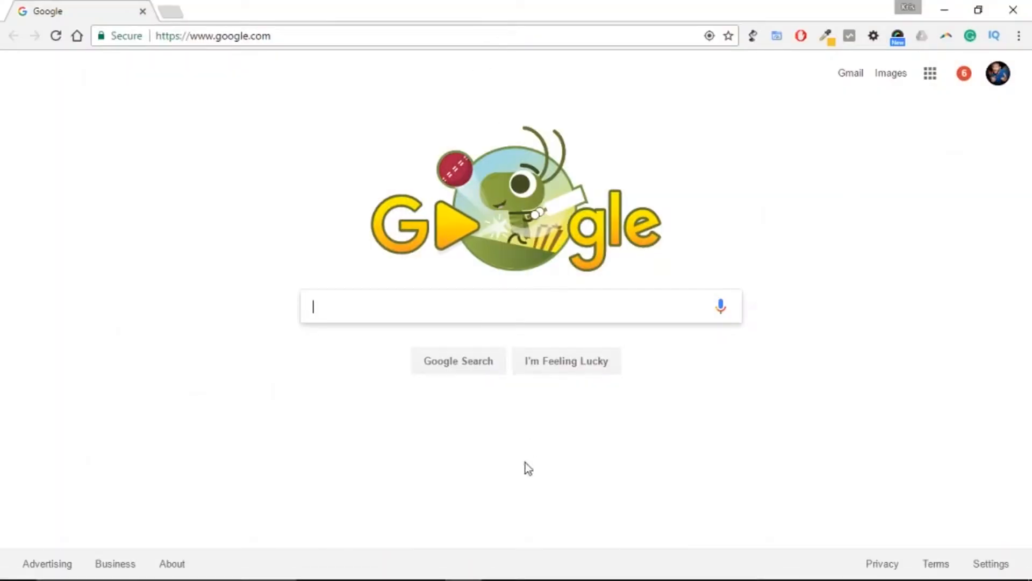
click(547, 573)
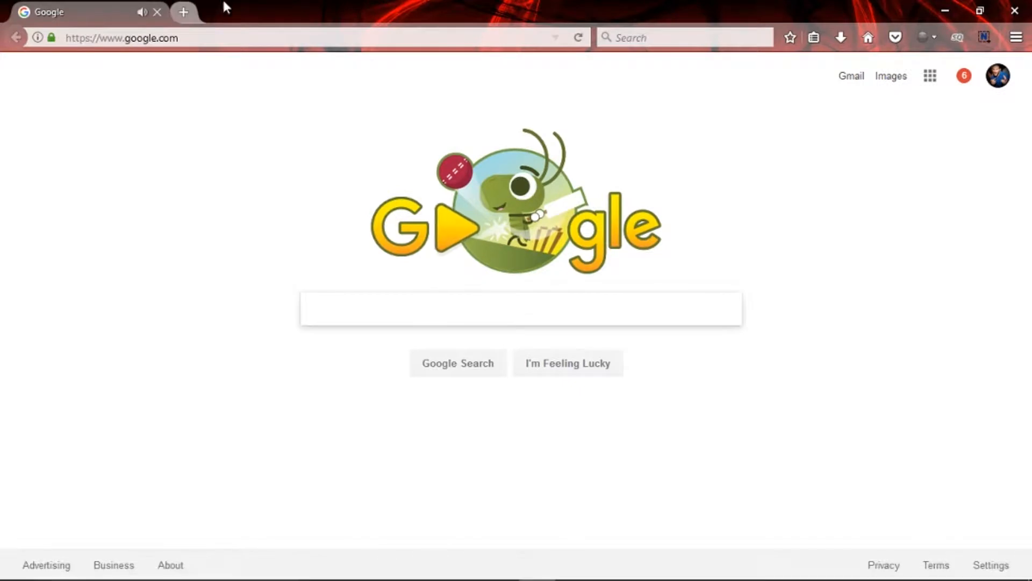
click(947, 10)
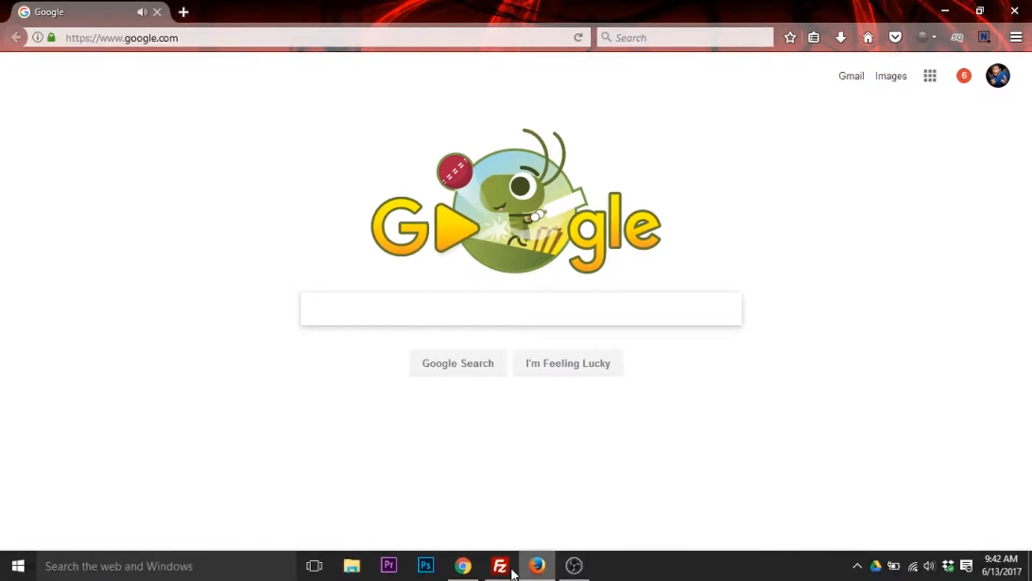
click(500, 566)
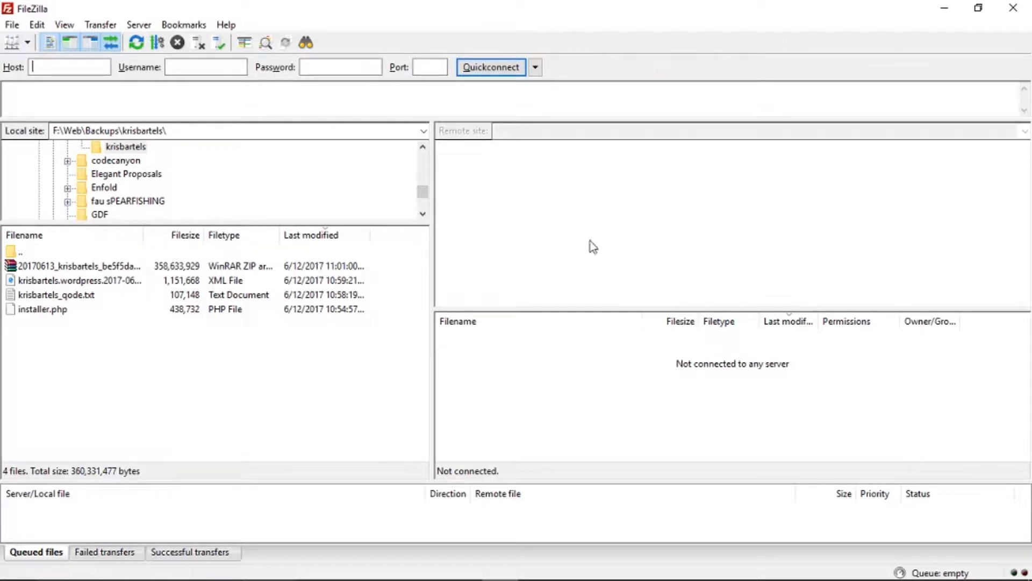
click(945, 8)
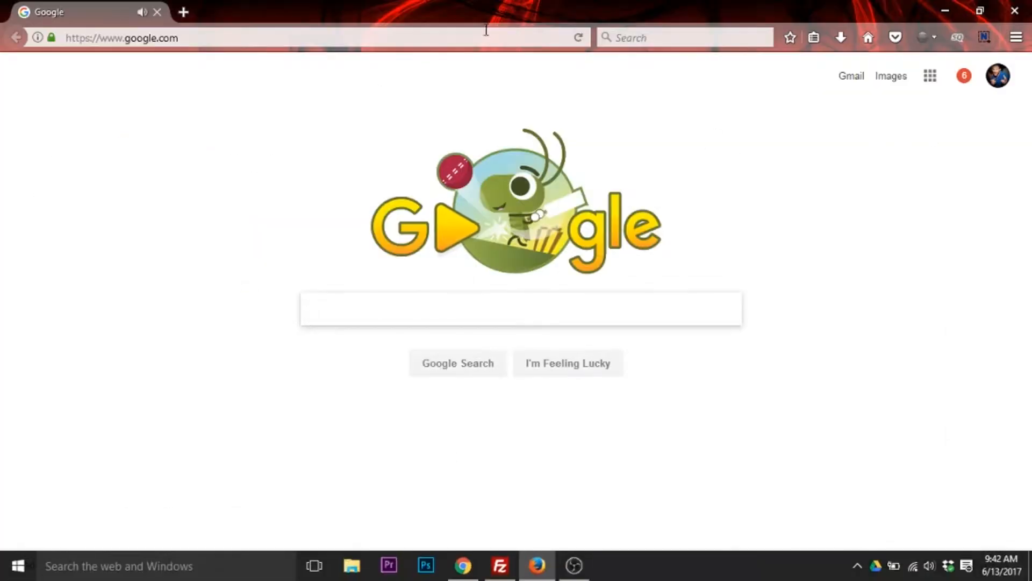
drag(627, 18, 1031, 163)
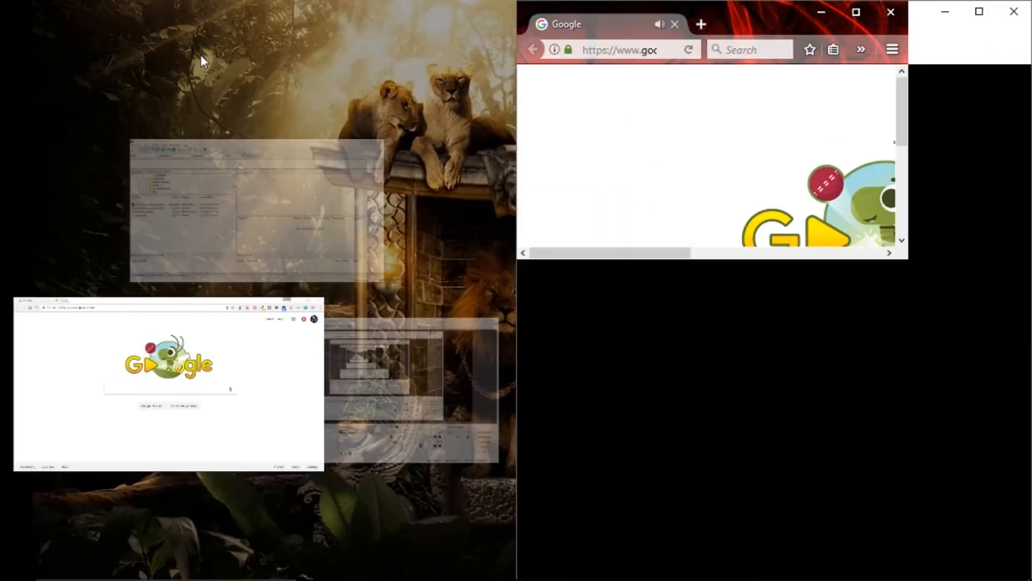
click(218, 318)
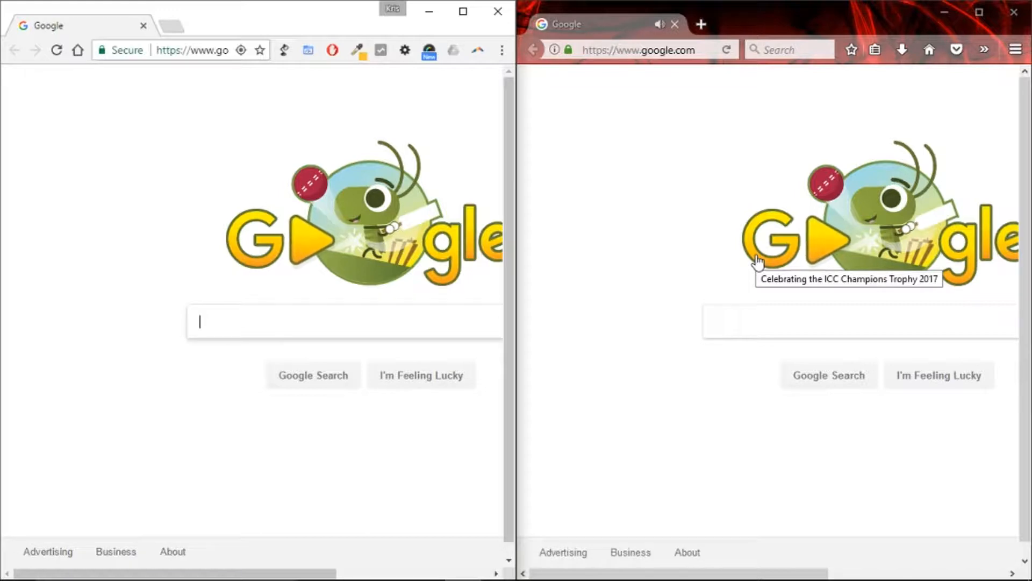
click(192, 54)
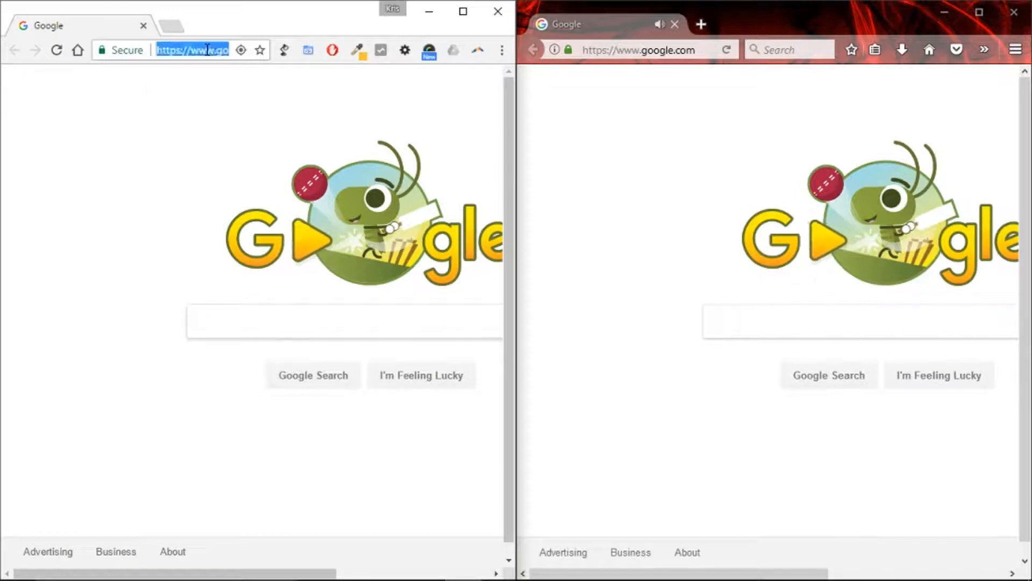
text(ipad)
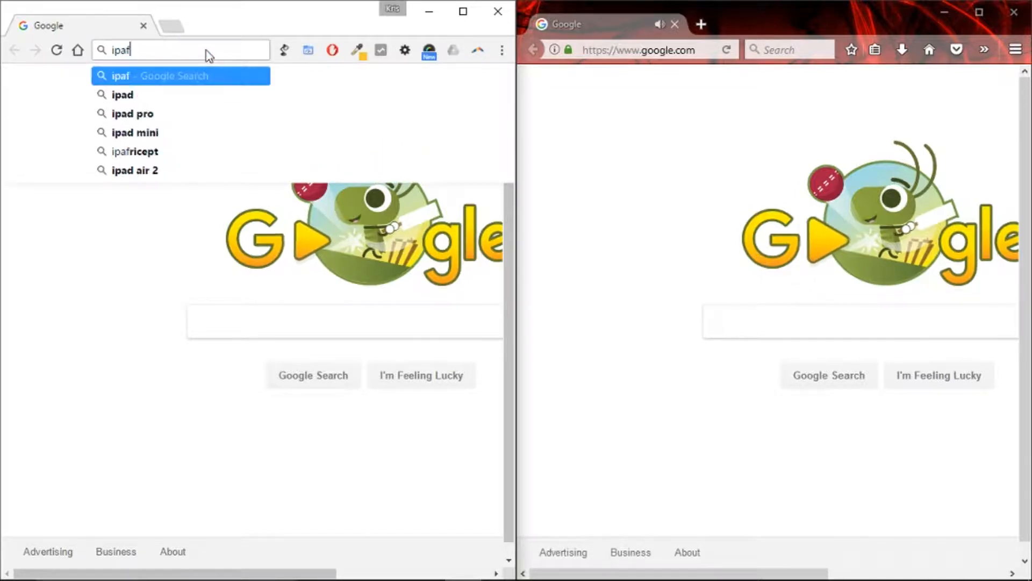
key(BackSpace)
text(ge.com)
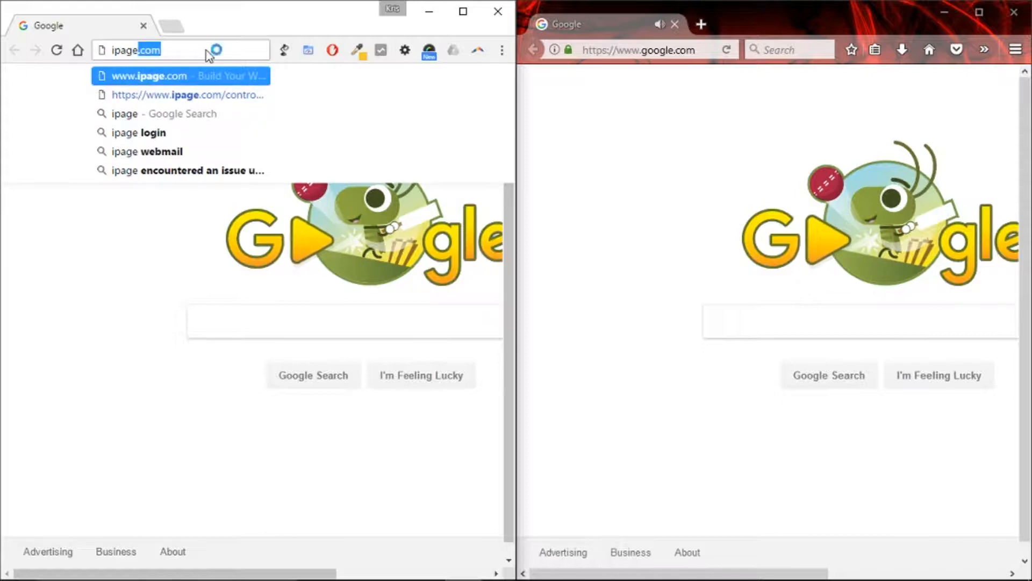
key(Return)
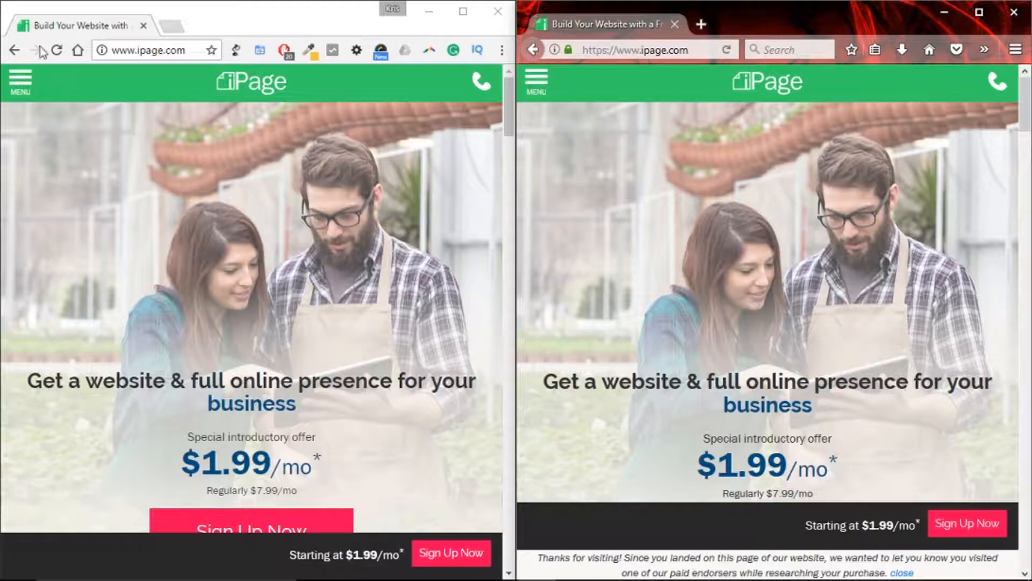
Step: Enlarge Chrome to full screen, log in to the iPage control panel with the saved credentials, and minimize the window
click(20, 82)
click(22, 83)
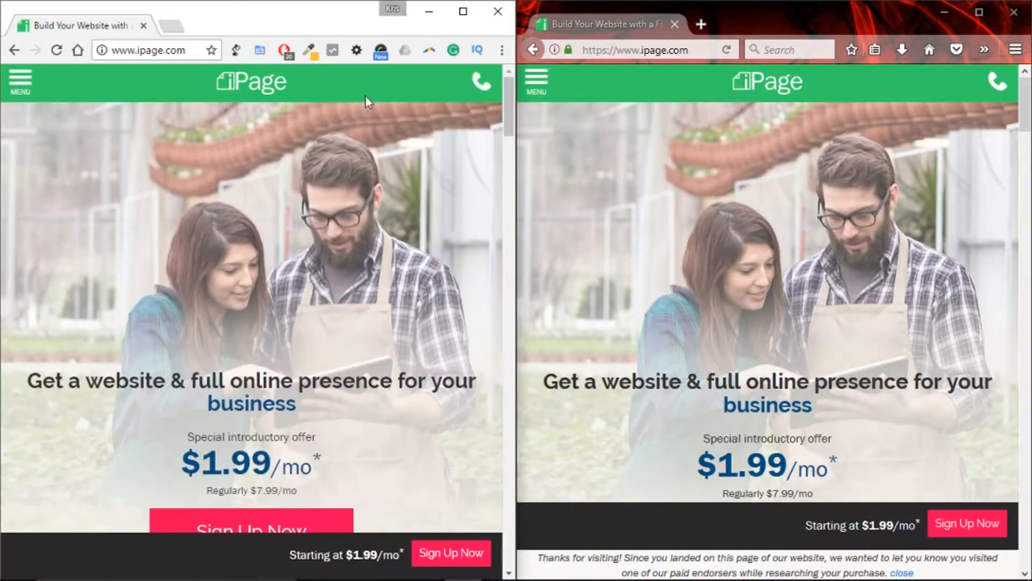
scroll(344, 346, down, 1)
scroll(344, 347, down, 4)
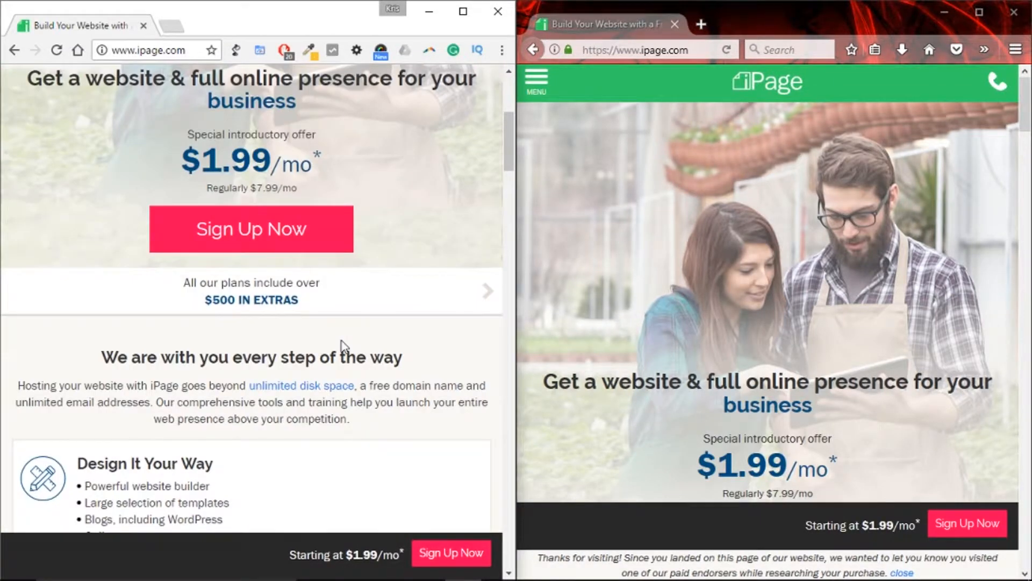
scroll(345, 347, up, 5)
click(462, 12)
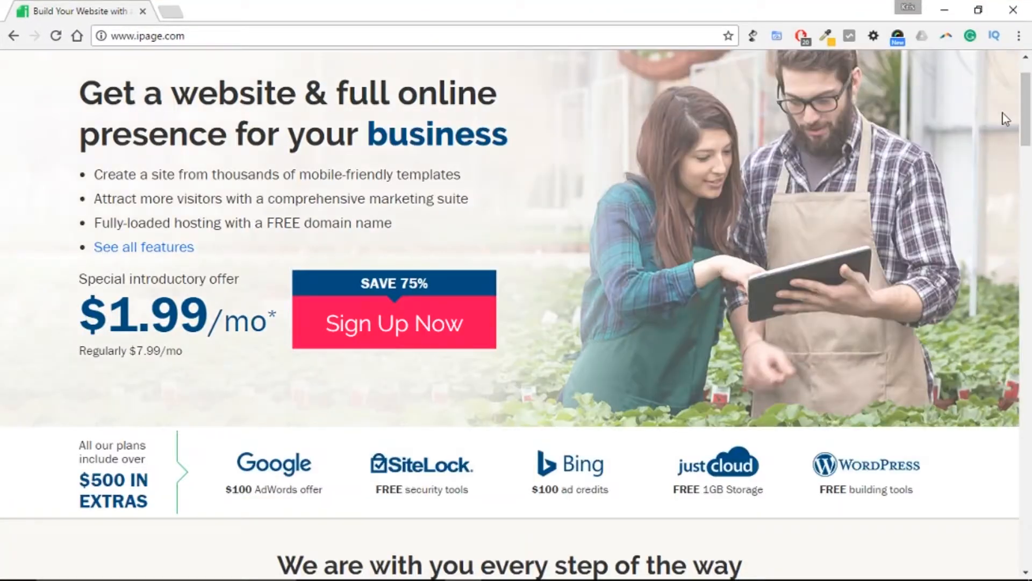
scroll(1002, 102, up, 2)
click(917, 63)
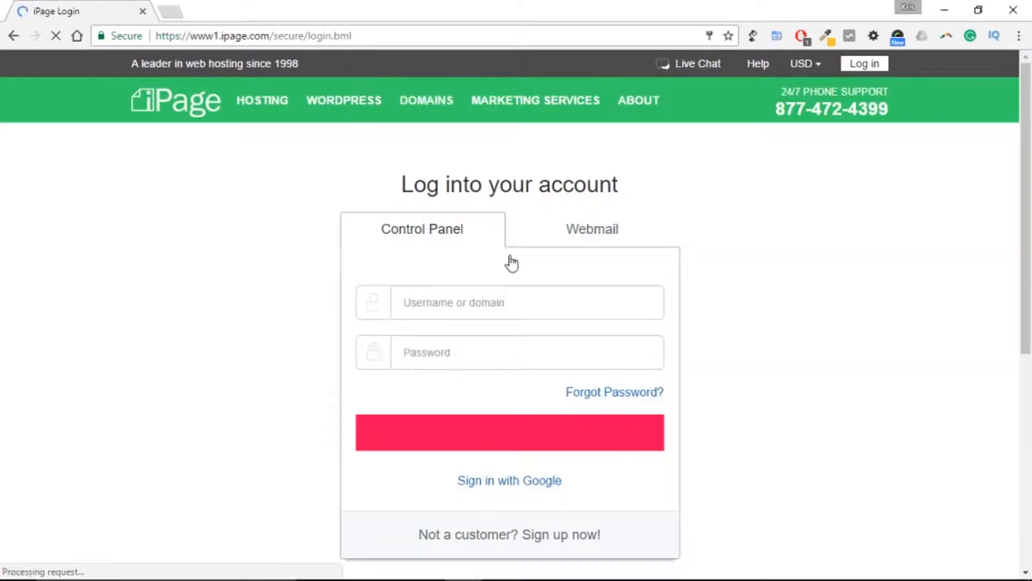
click(573, 442)
click(941, 12)
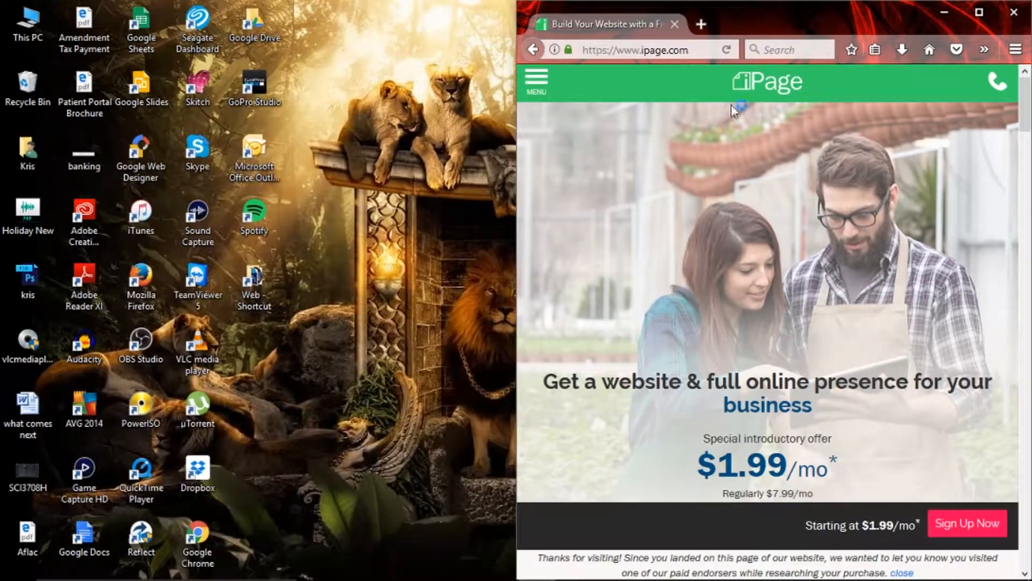
Step: Maximize Firefox, log in to the iPage control panel with the other account's saved credentials, and minimize the window
click(979, 12)
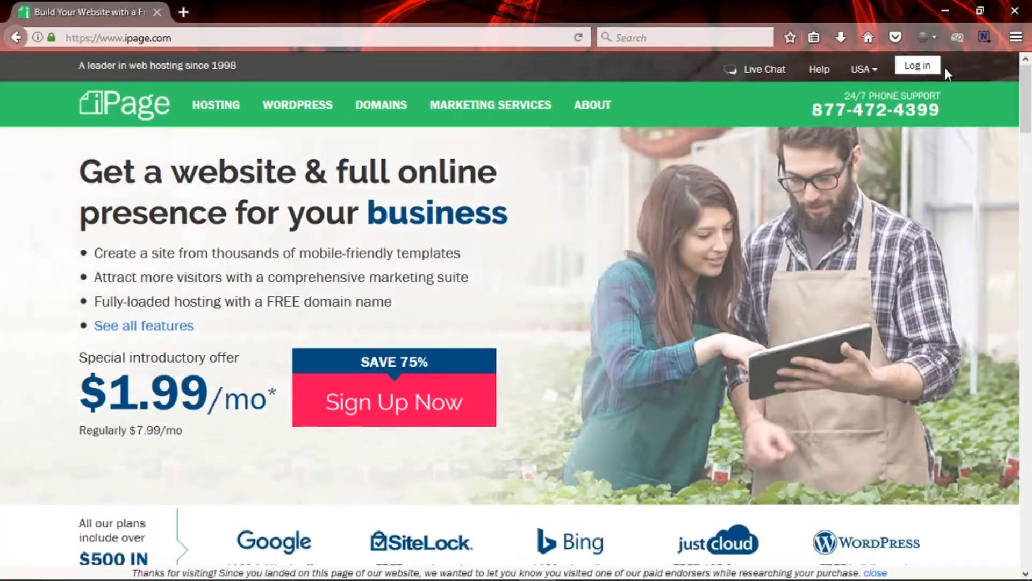
click(936, 70)
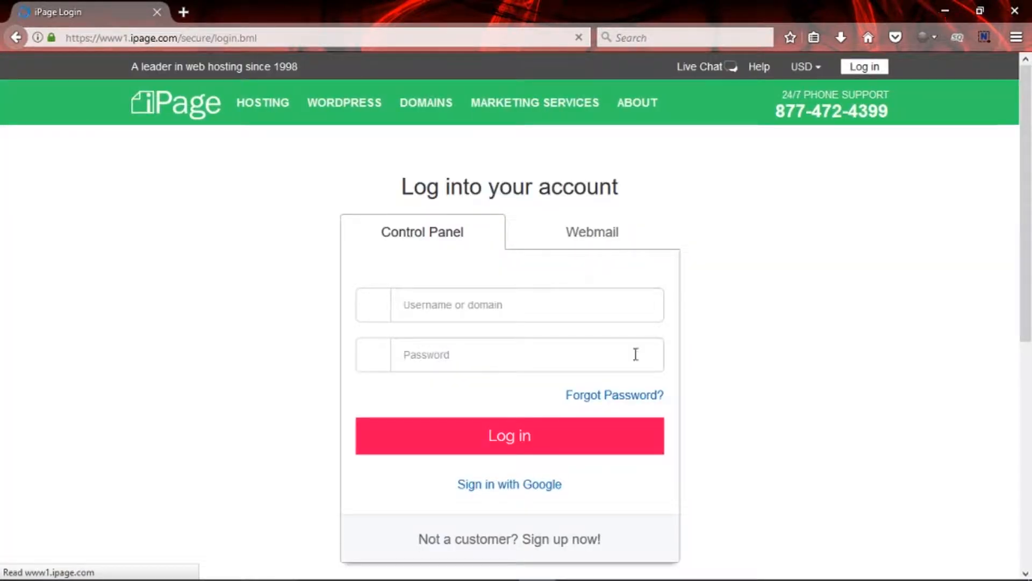
click(518, 435)
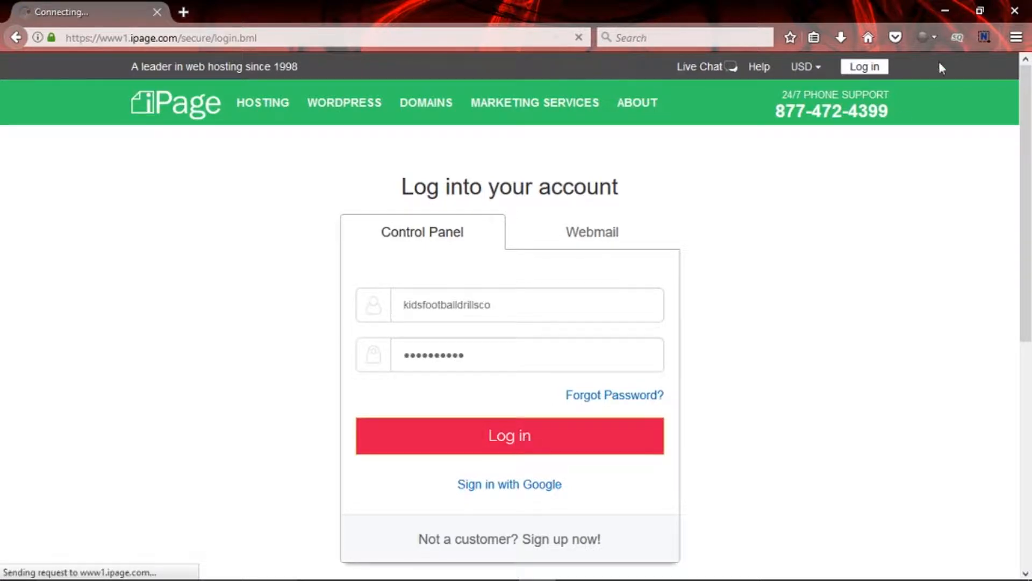
click(950, 8)
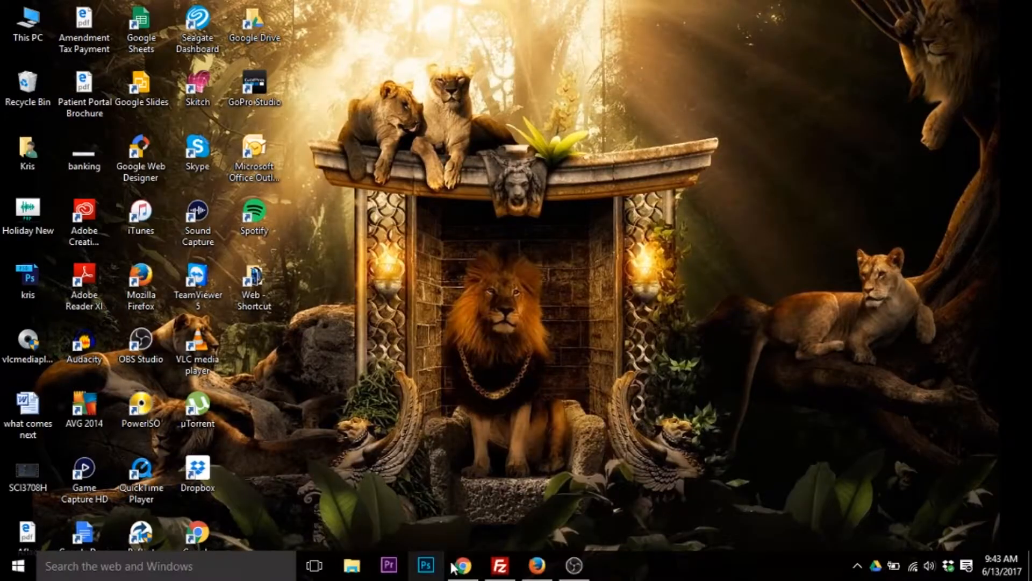
Step: Switch to Chrome, open yourgeofilters.com in a new tab, and review the site's home page
click(463, 565)
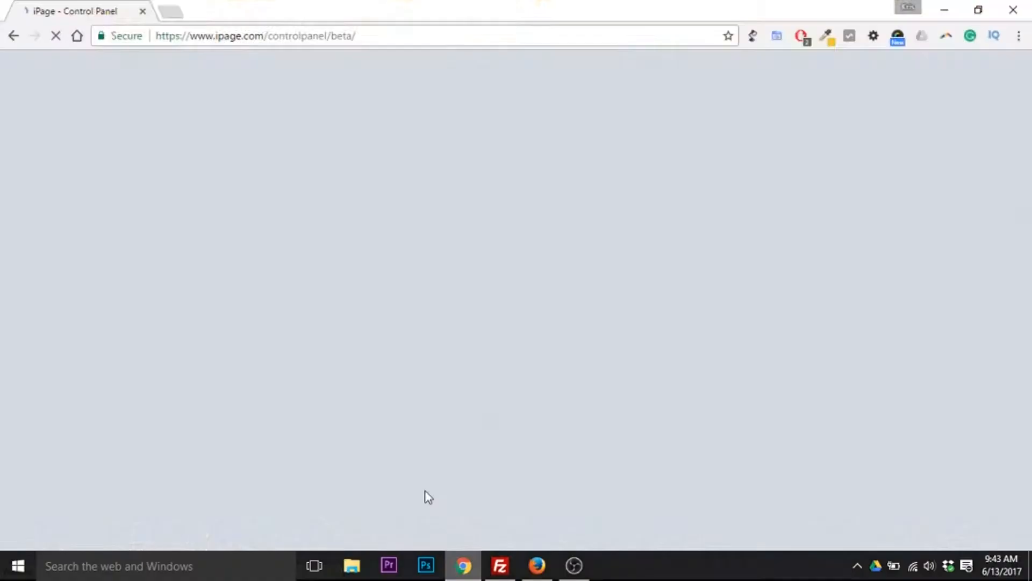
click(171, 12)
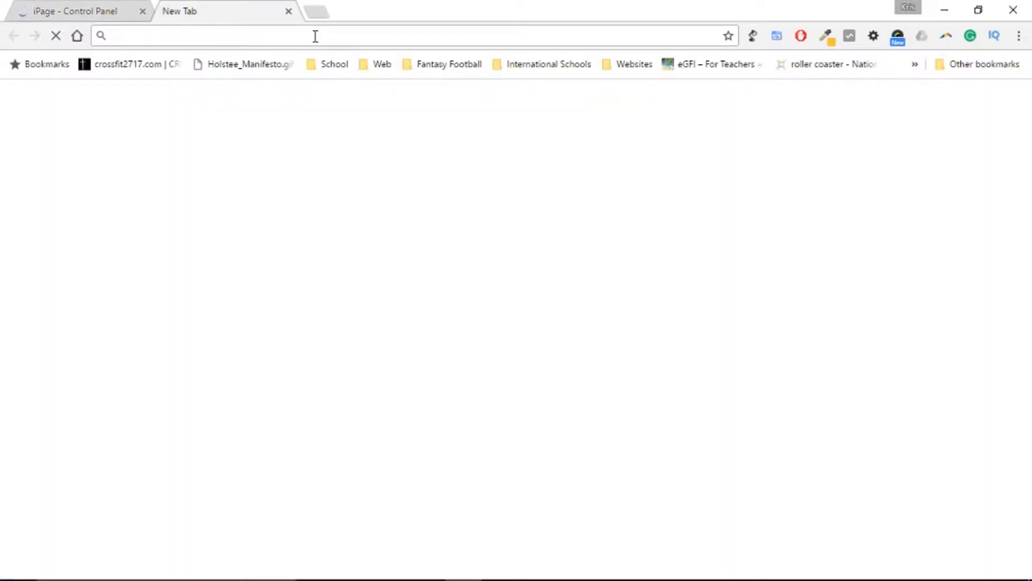
text(yourgeofilters.com)
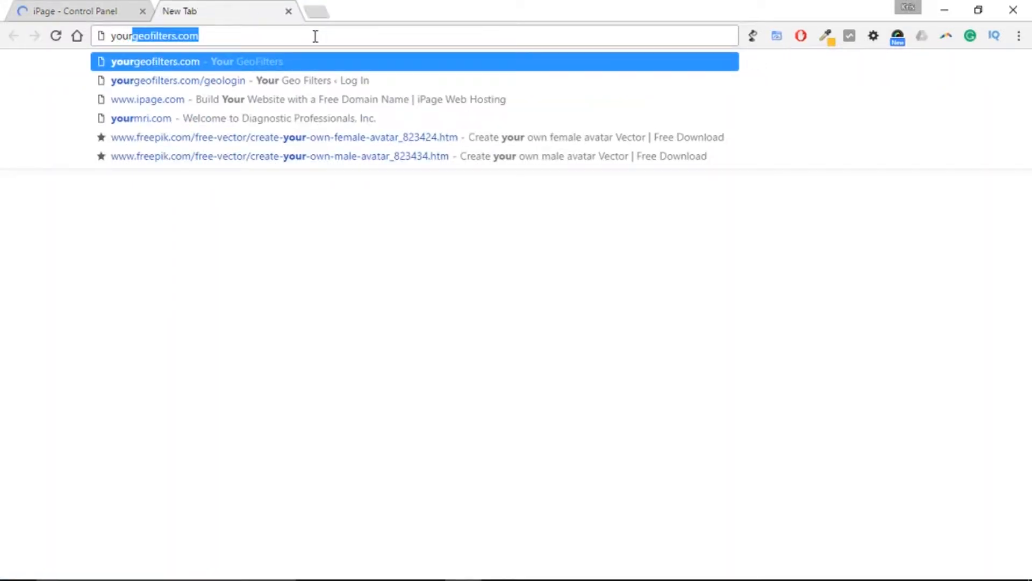
key(Return)
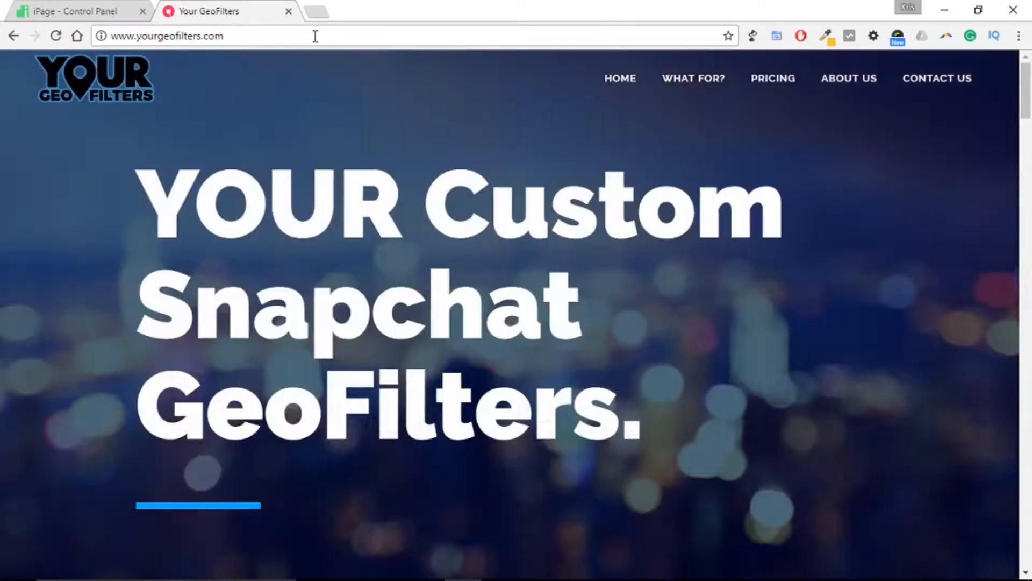
scroll(459, 263, down, 10)
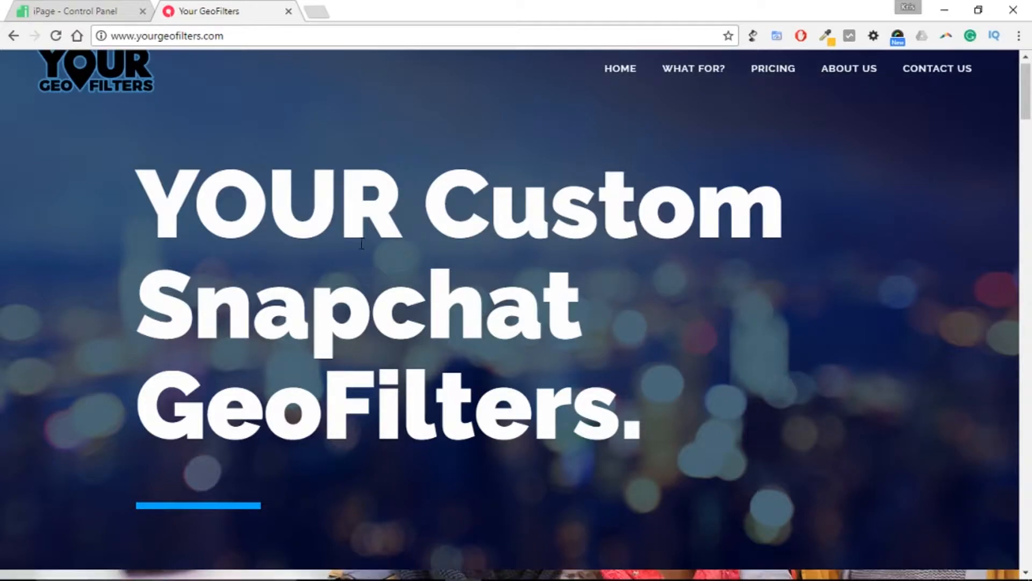
scroll(460, 260, down, 15)
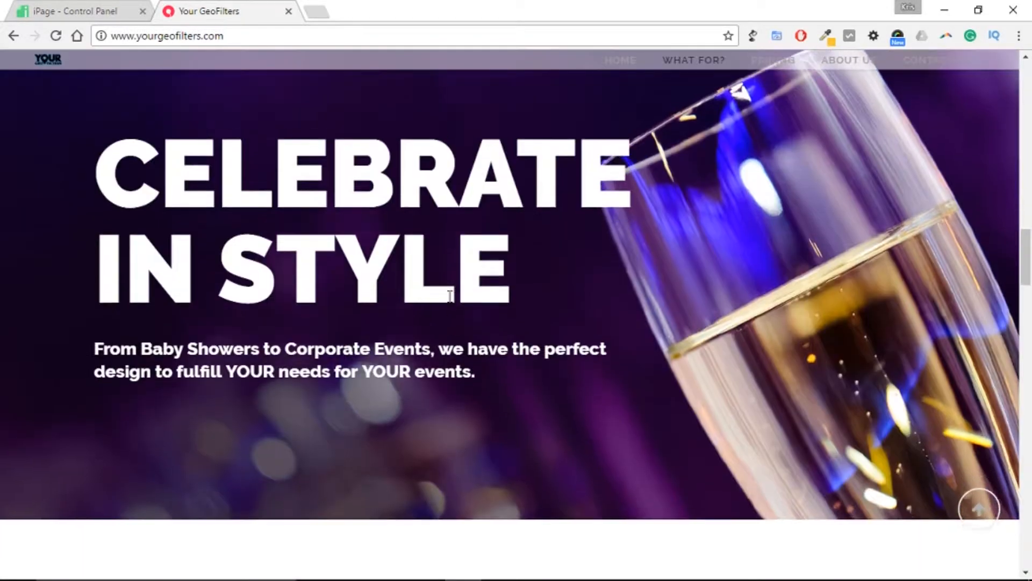
scroll(450, 310, down, 10)
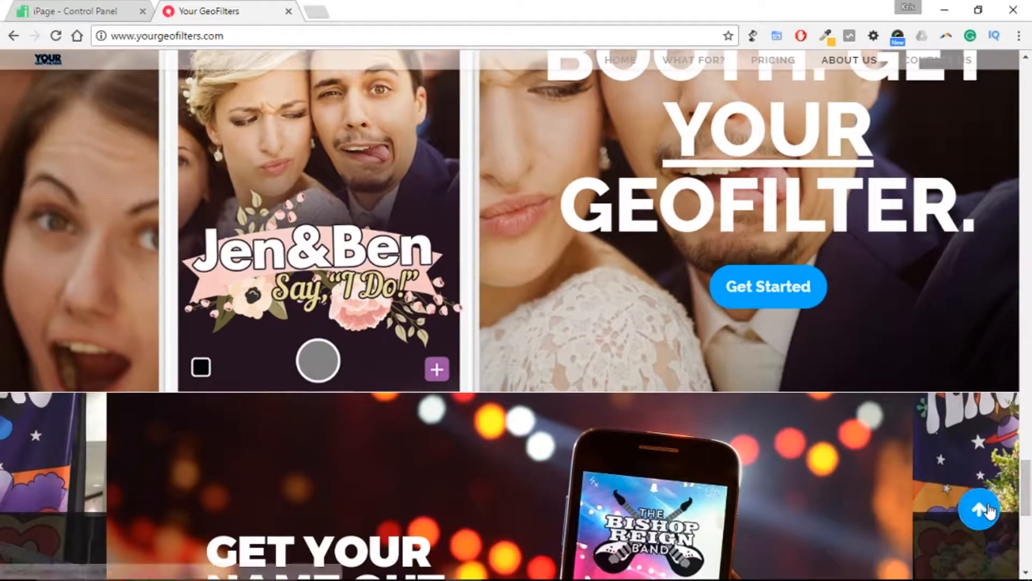
click(980, 509)
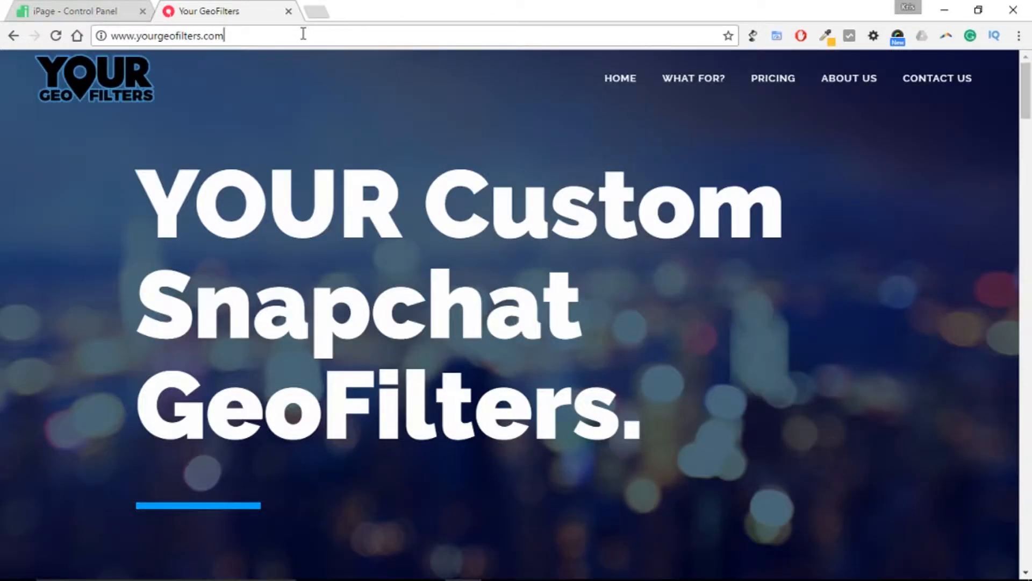
Step: Try to open the WordPress login address of yourgeofilters.com
text(/w)
key(BackSpace)
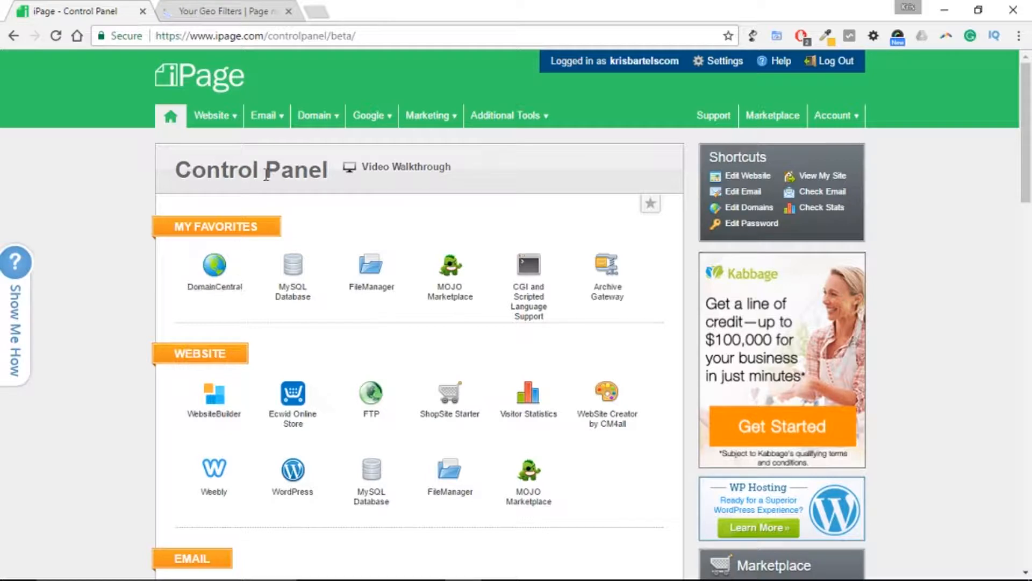
Step: From the iPage control panel, open DomainCentral in a new tab and FileManager in the current tab
mouse_move(321, 129)
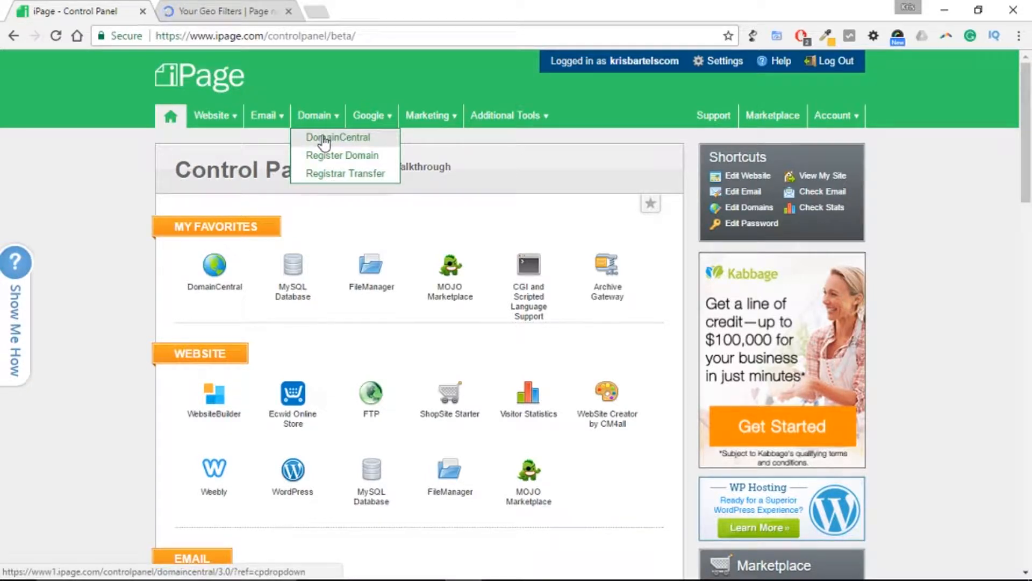
middle_click(322, 138)
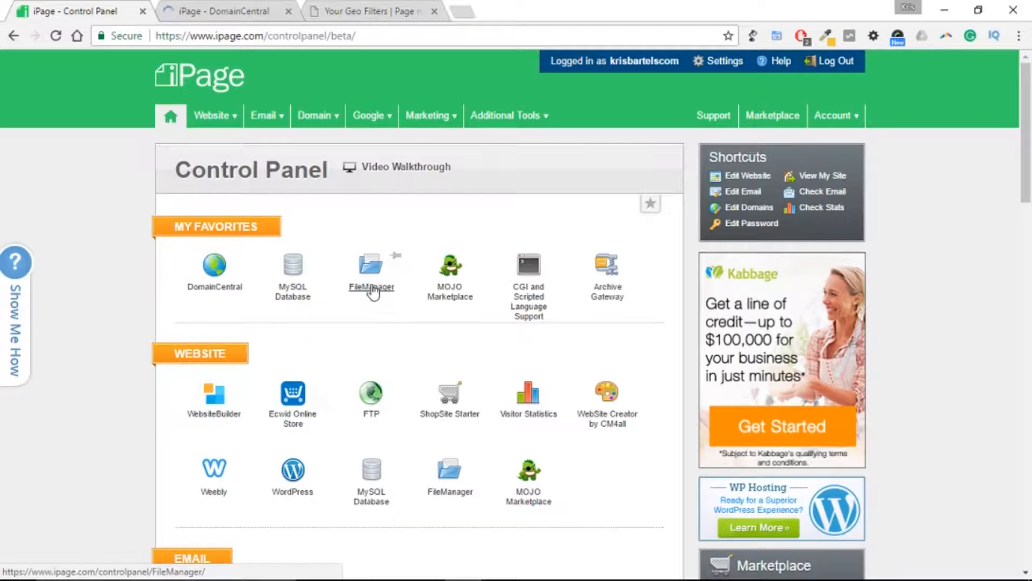
click(372, 290)
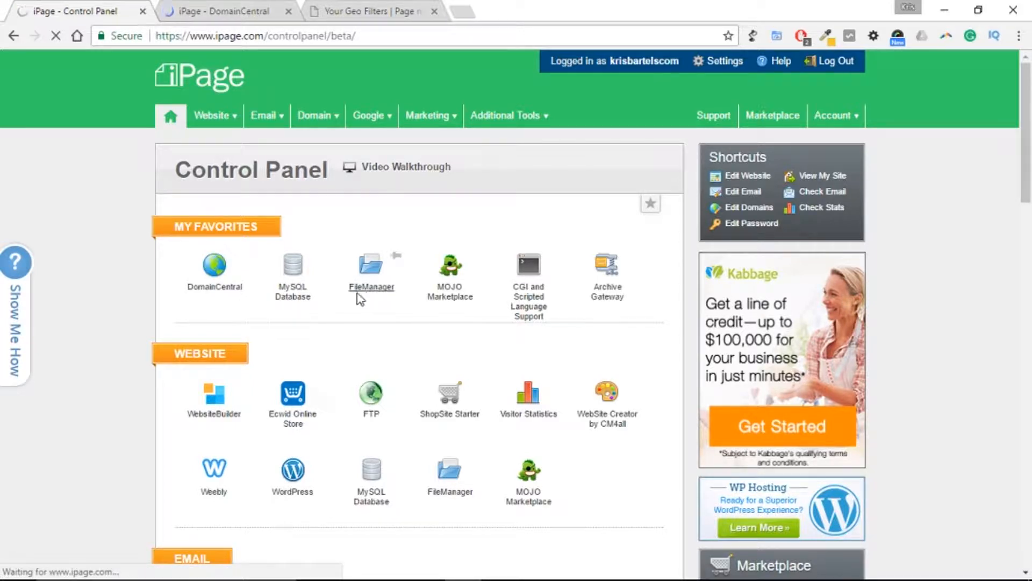
Step: Log in to the Your Geo Filters WordPress dashboard with the saved credentials at yourgeofilters.com/geologin
click(352, 11)
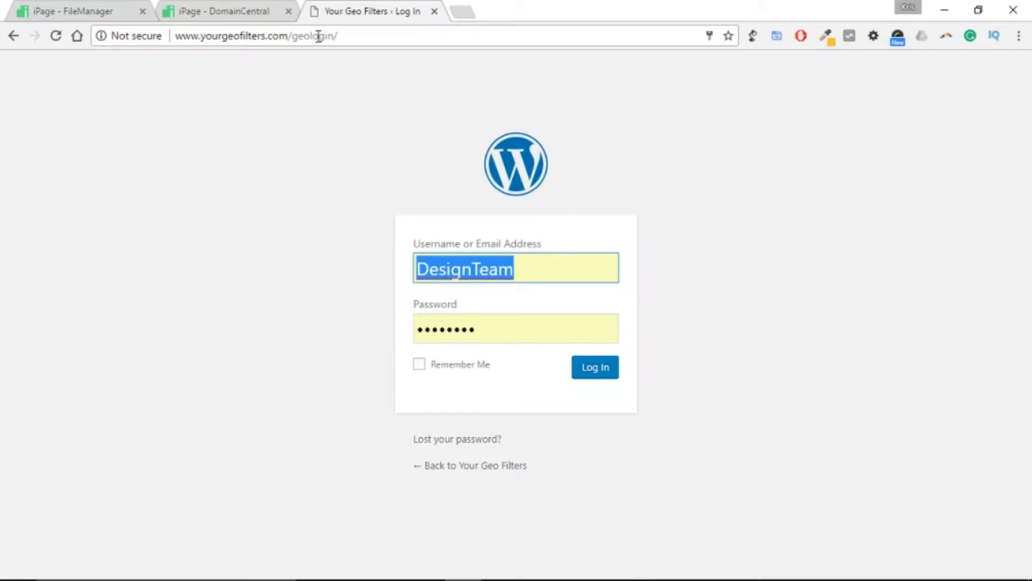
key(Return)
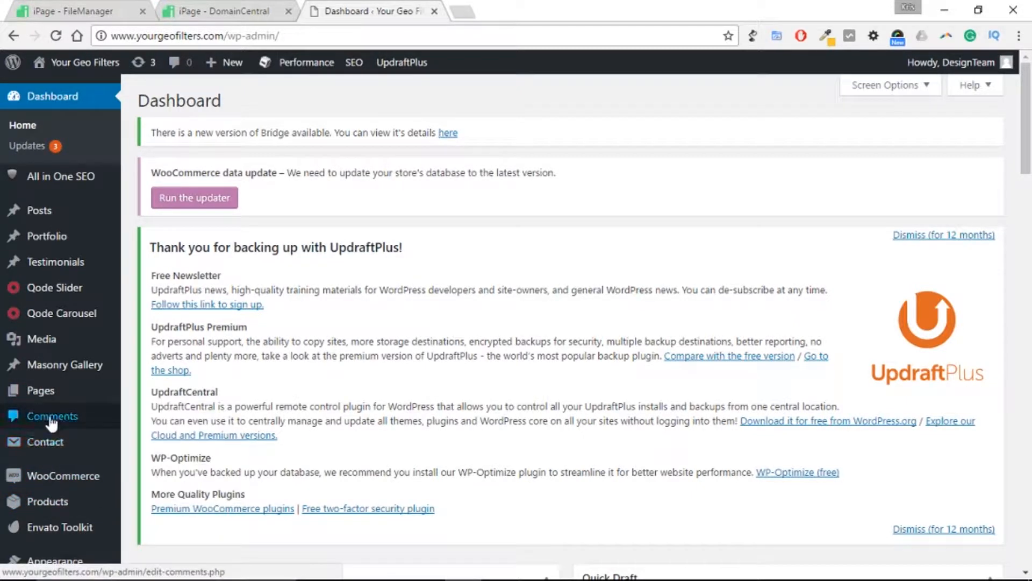
mouse_move(49, 379)
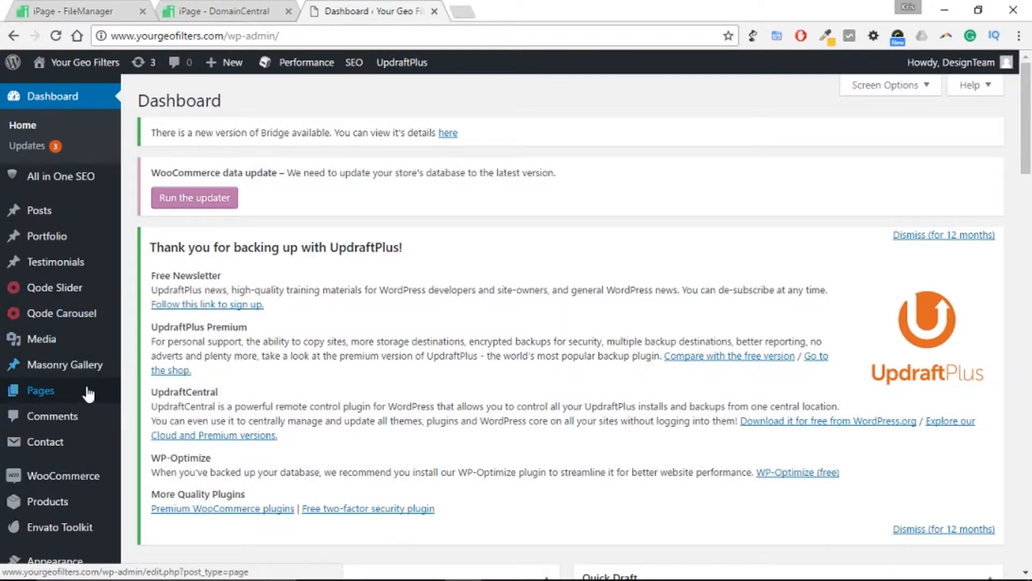
Step: Find the Duplicator – WordPress Migration Plugin by searching the plugin directory for duplicator, and install and activate it
scroll(80, 408, down, 1)
mouse_move(63, 513)
click(144, 516)
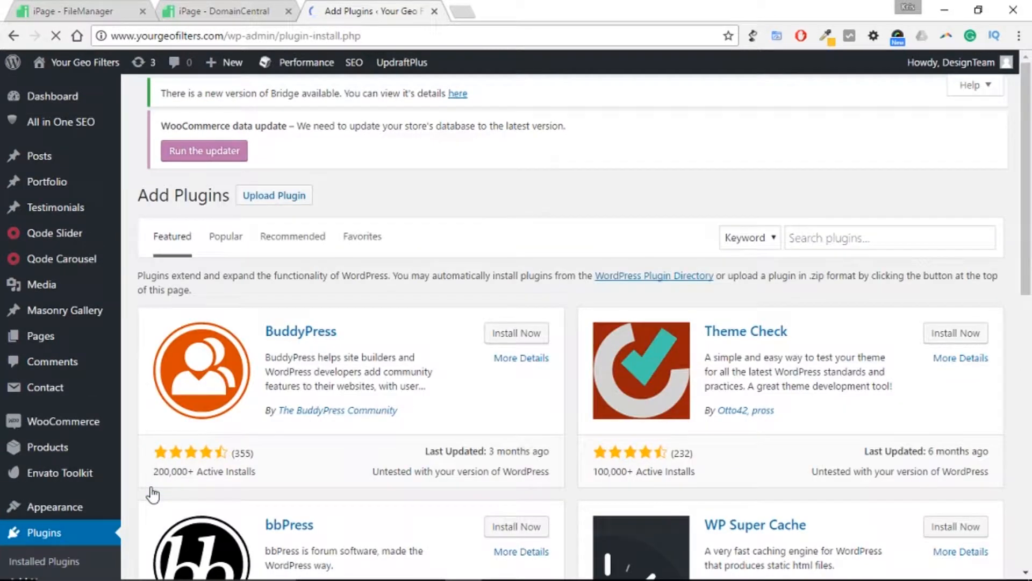
click(906, 242)
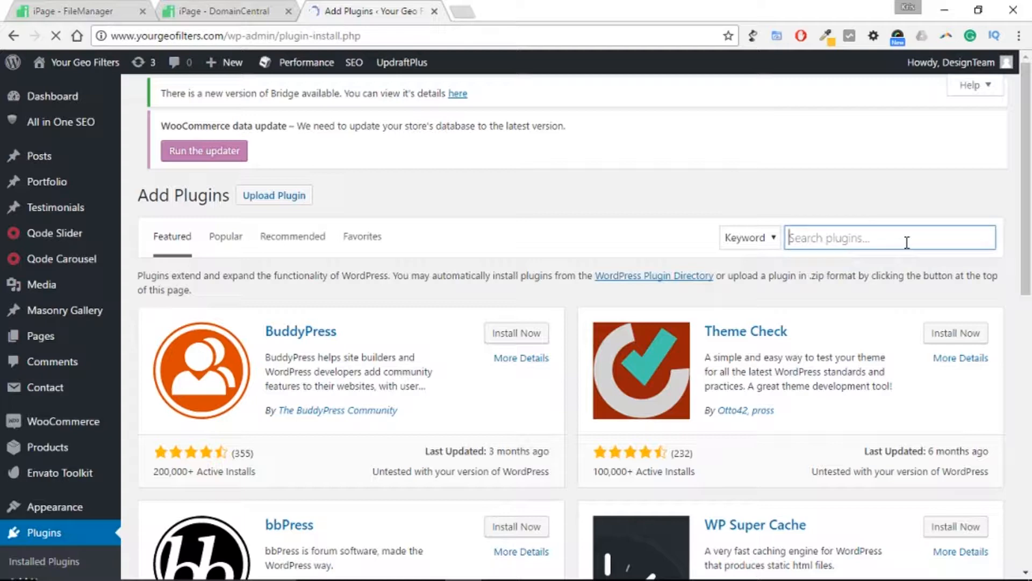
text(duplicator)
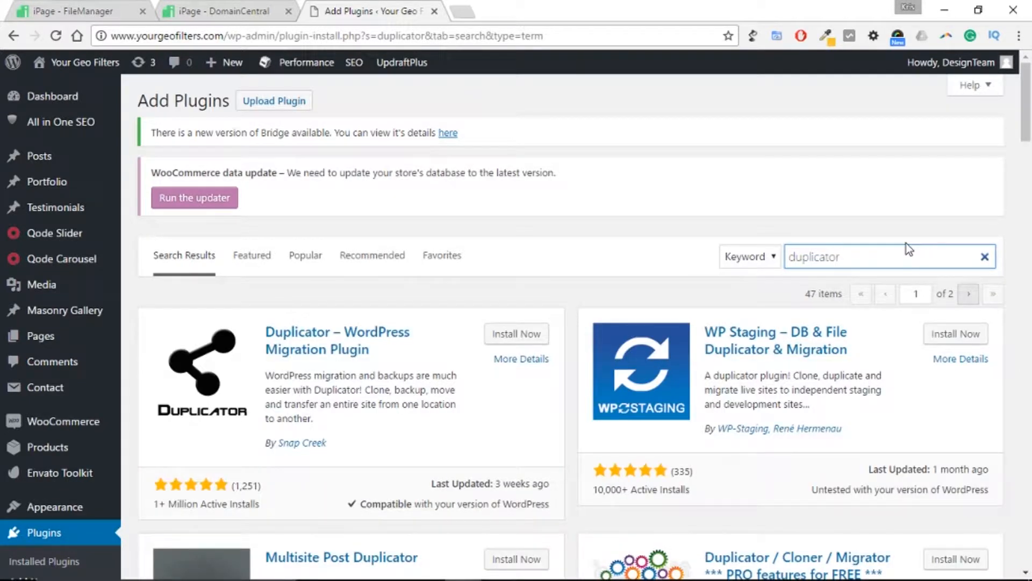
click(501, 336)
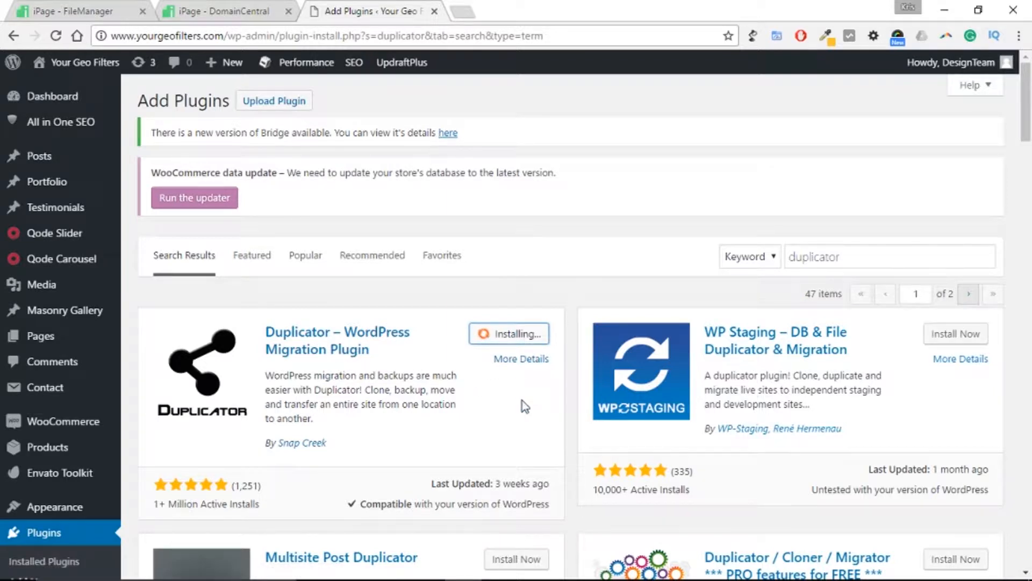
click(524, 335)
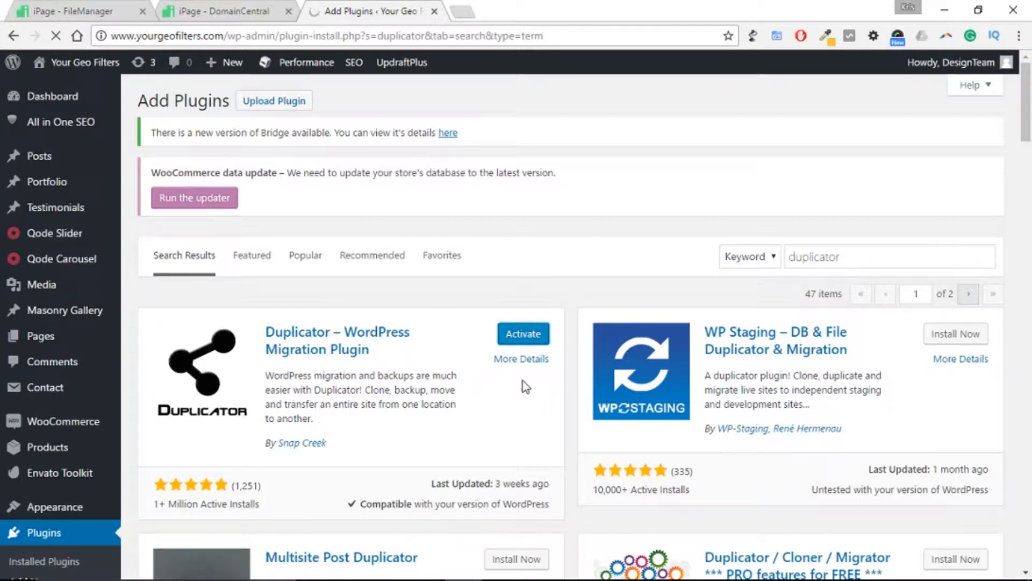
Step: Create a new Duplicator package with the default setup and start the site scan
scroll(17, 438, down, 6)
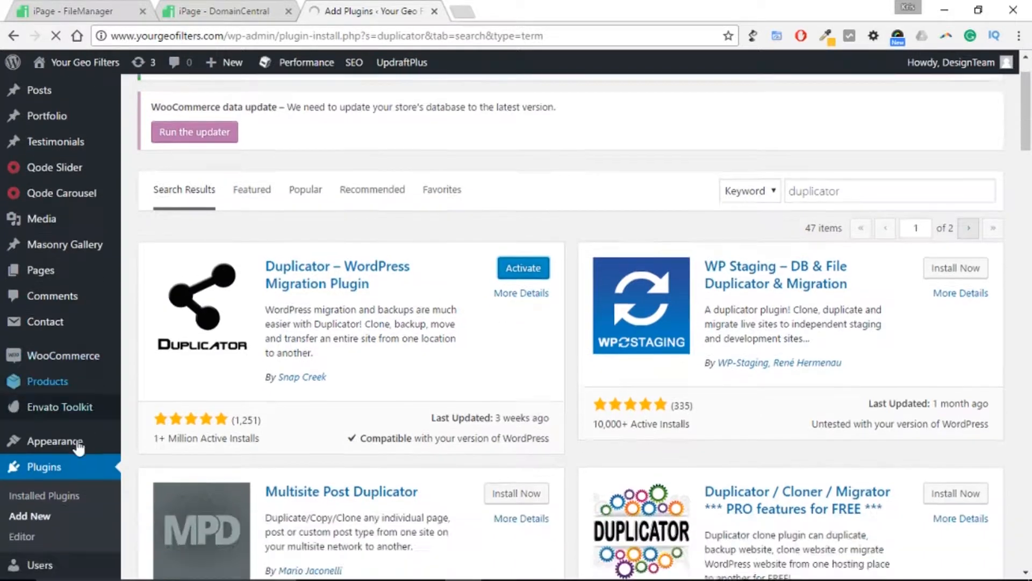
scroll(92, 482, down, 1)
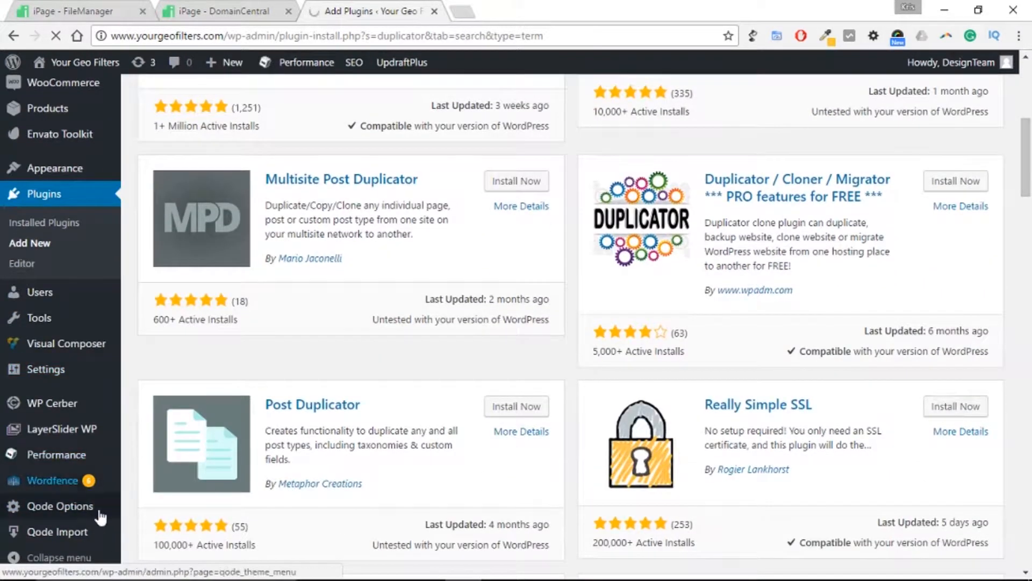
mouse_move(86, 448)
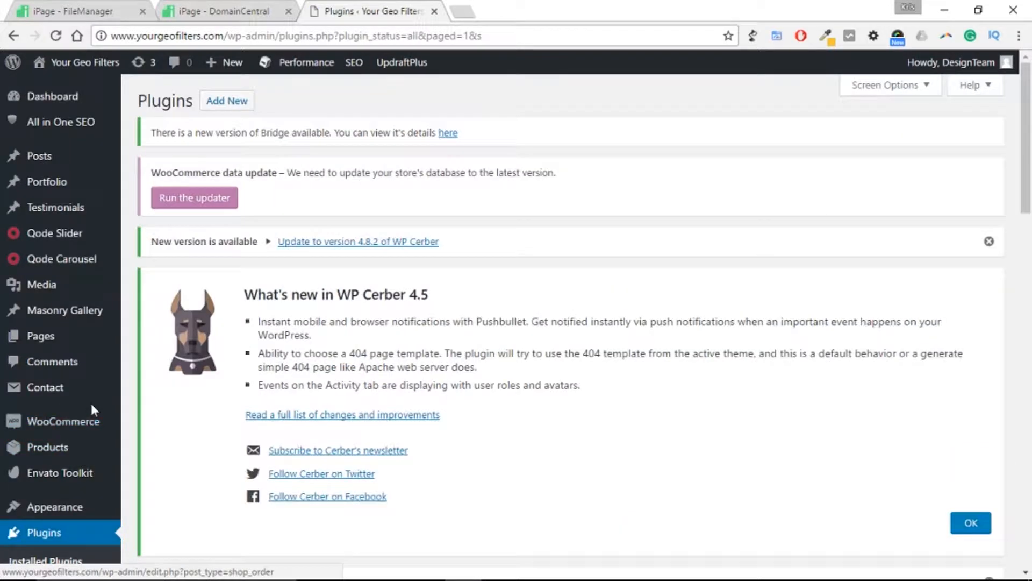
scroll(92, 403, down, 2)
scroll(92, 414, down, 2)
scroll(91, 414, down, 6)
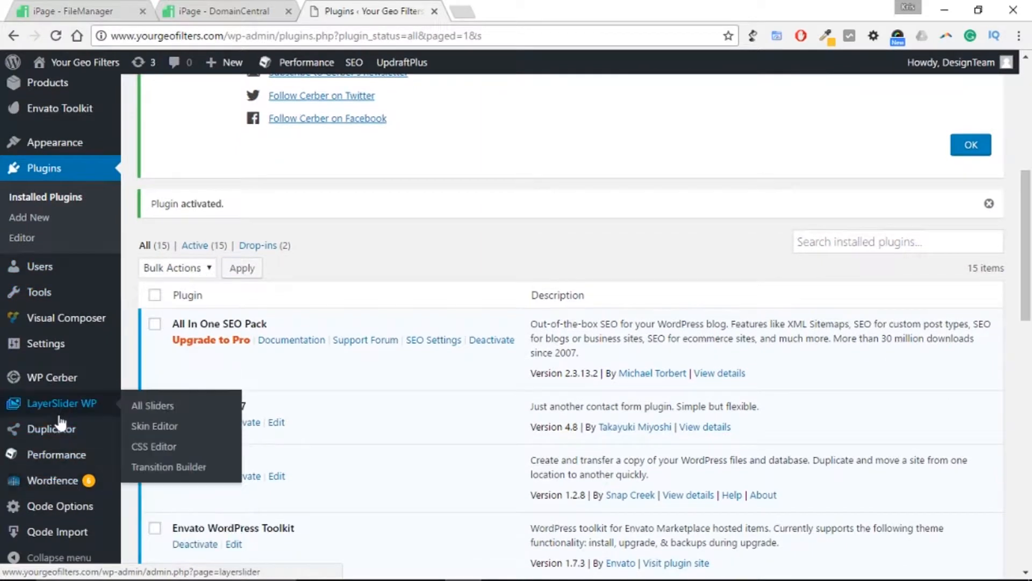
click(56, 432)
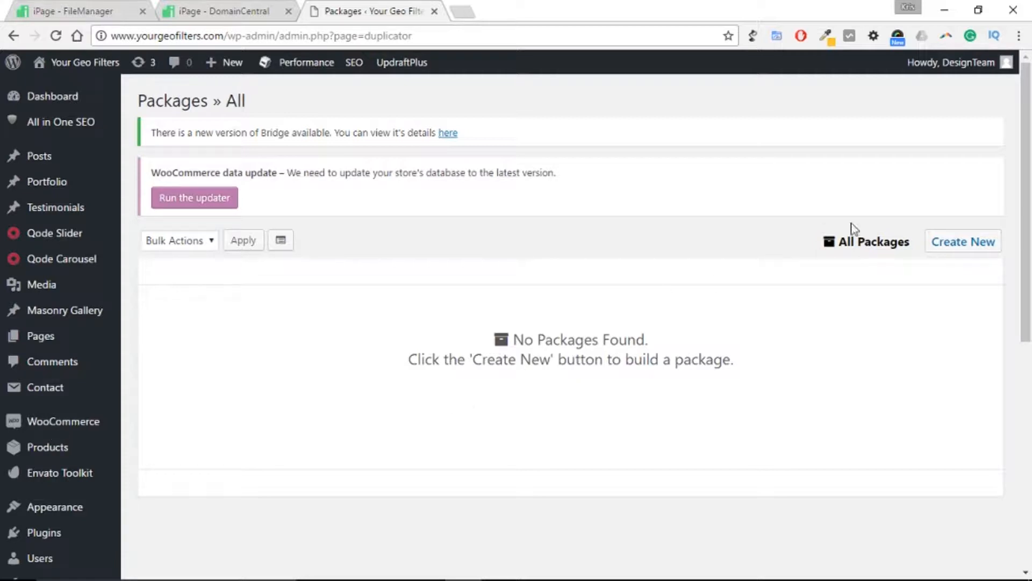
click(935, 244)
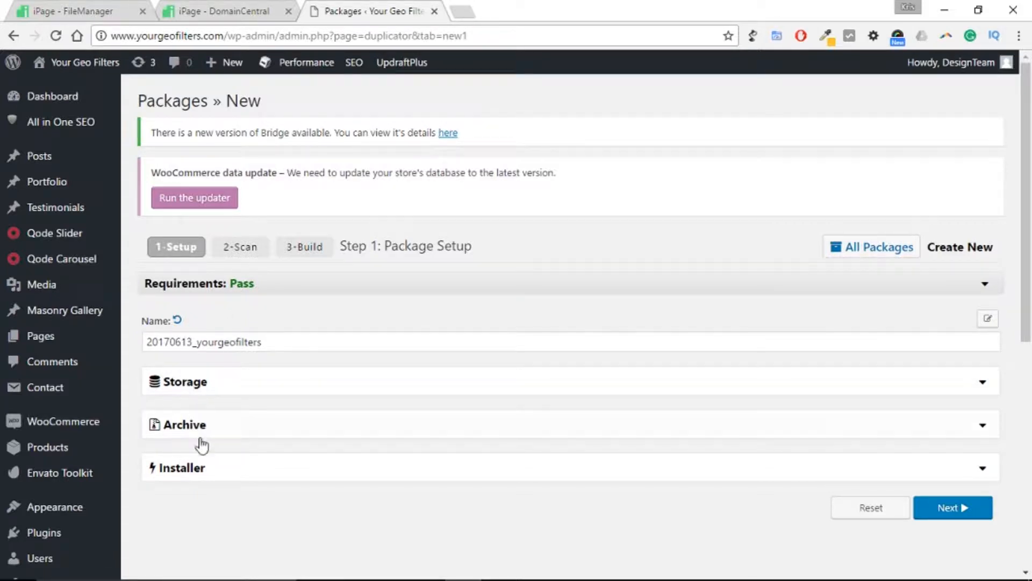
click(939, 514)
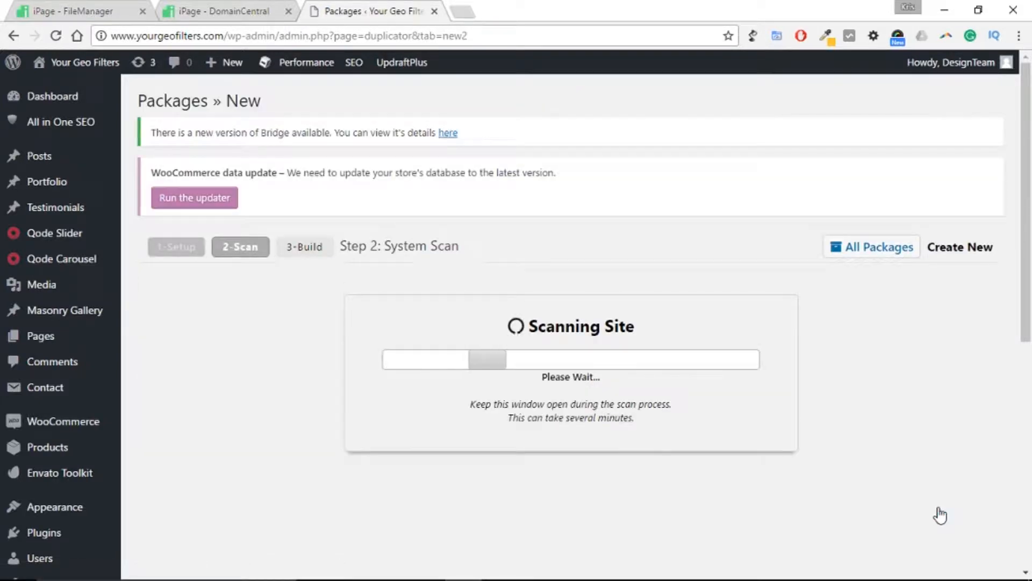
Step: Switch to the iPage control panel in Firefox and copy the FTP path from the System Settings
click(944, 11)
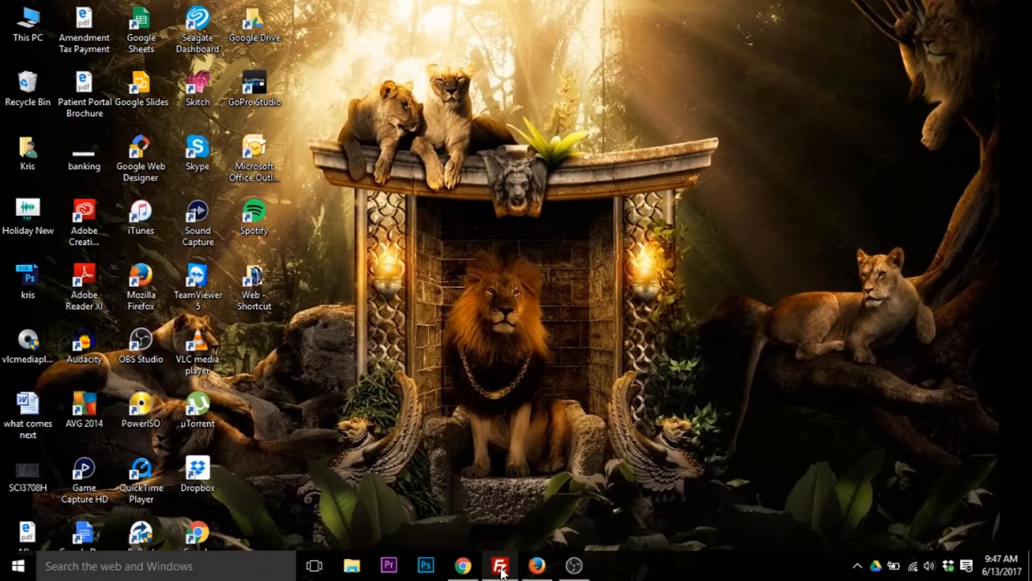
click(500, 566)
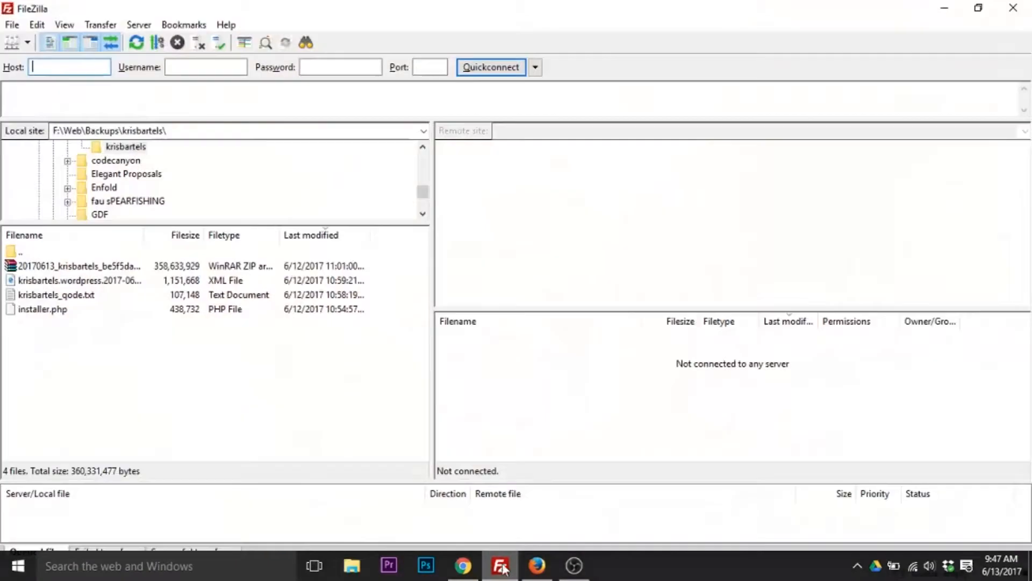
click(538, 565)
scroll(872, 364, down, 7)
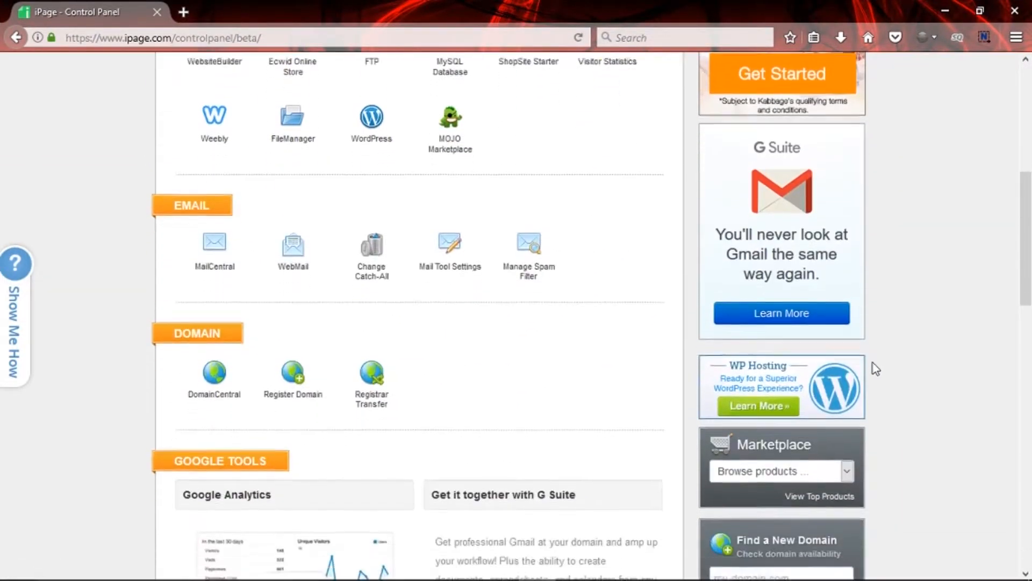
scroll(872, 370, down, 8)
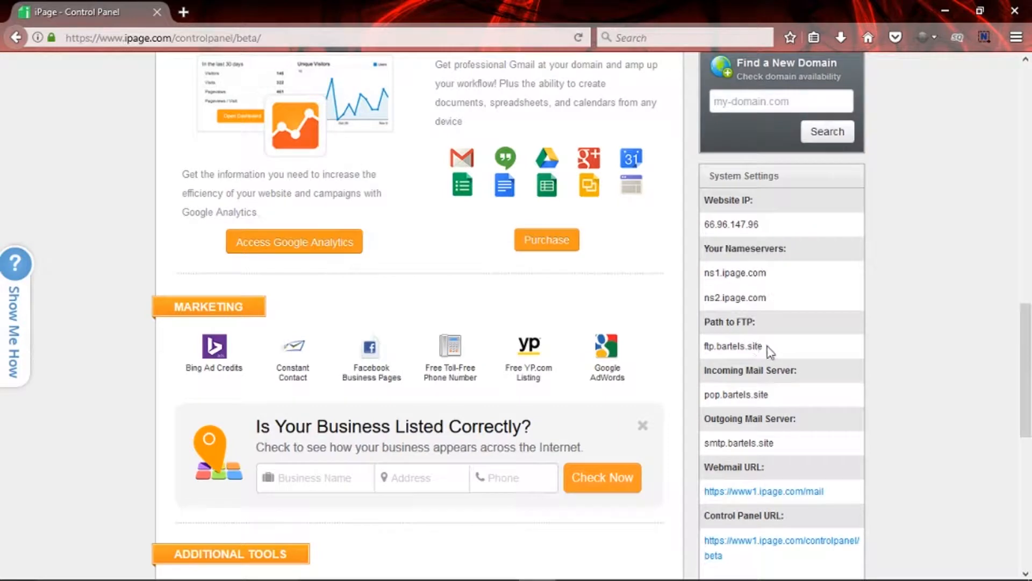
drag(768, 347, 709, 347)
right_click(712, 349)
click(778, 225)
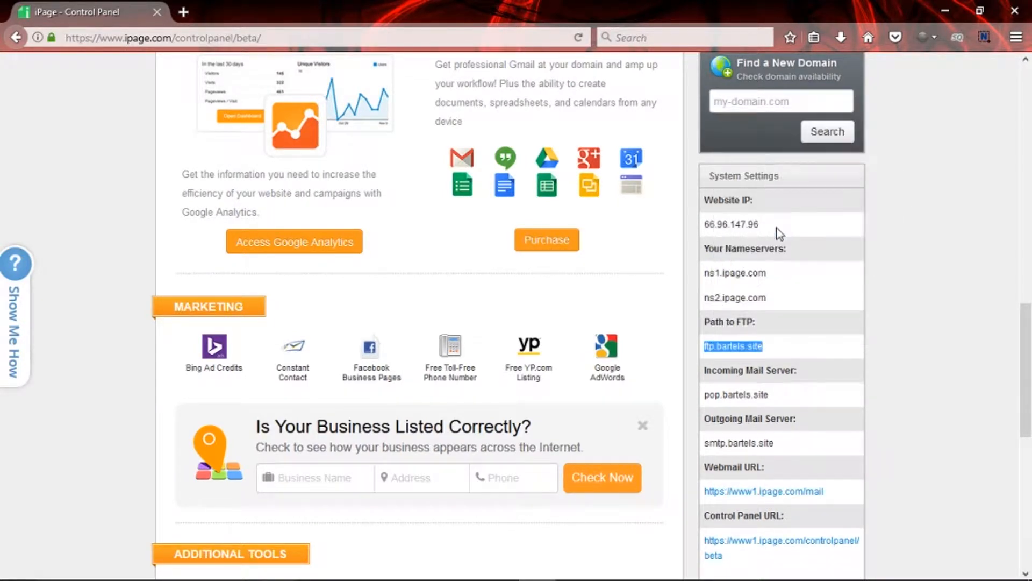
Step: Switch to FileZilla and paste the copied FTP path as the host
mouse_move(492, 579)
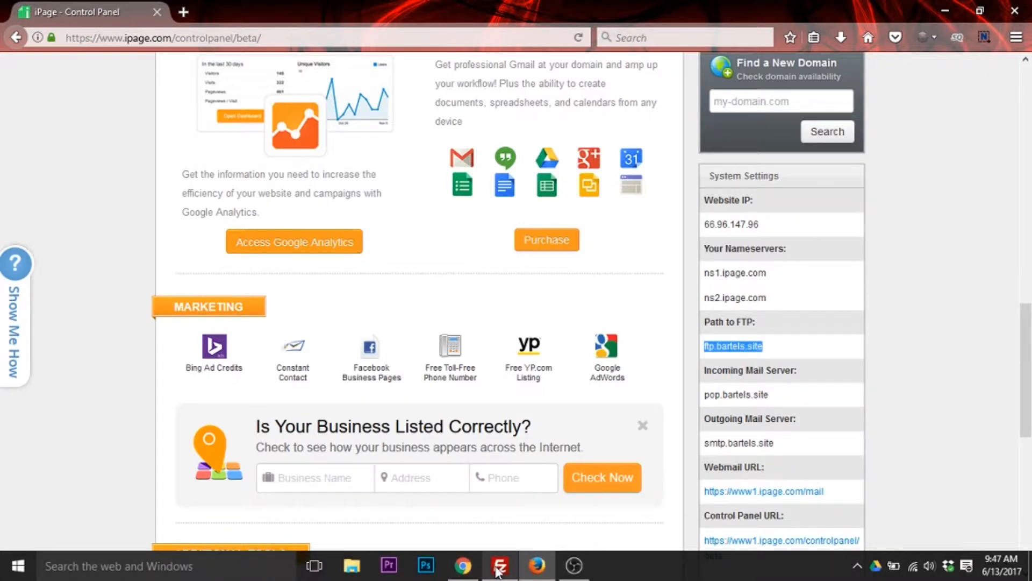
click(497, 571)
right_click(89, 66)
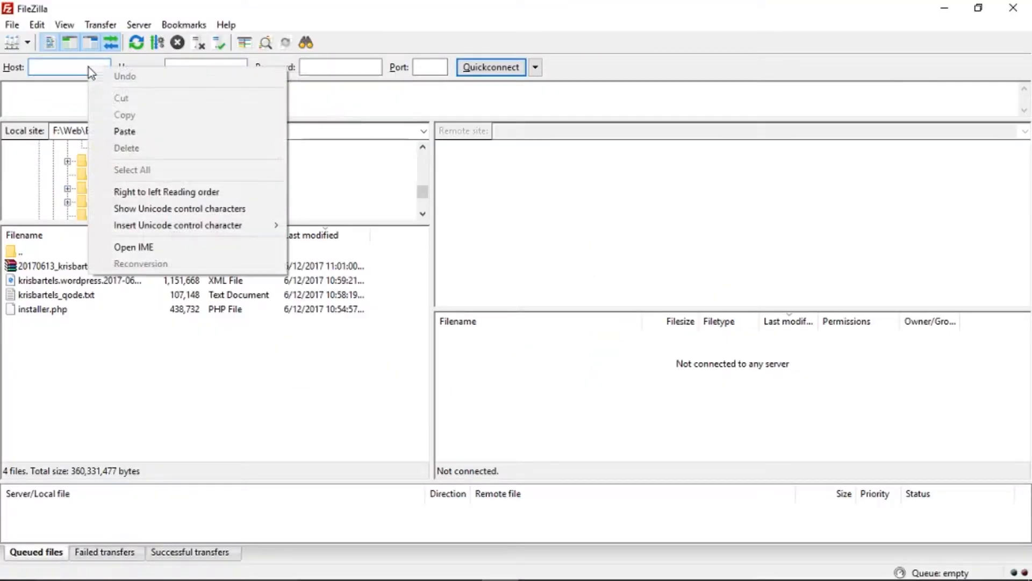
click(125, 131)
Step: Enter the FTP username and account password and try to connect to the server, re-entering the password for a second attempt
click(203, 74)
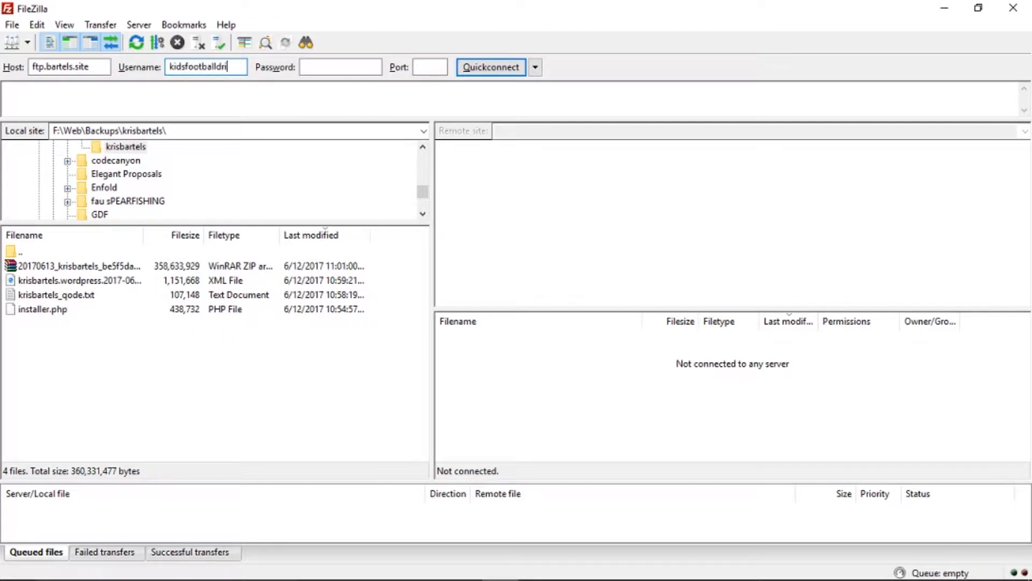
key(Tab)
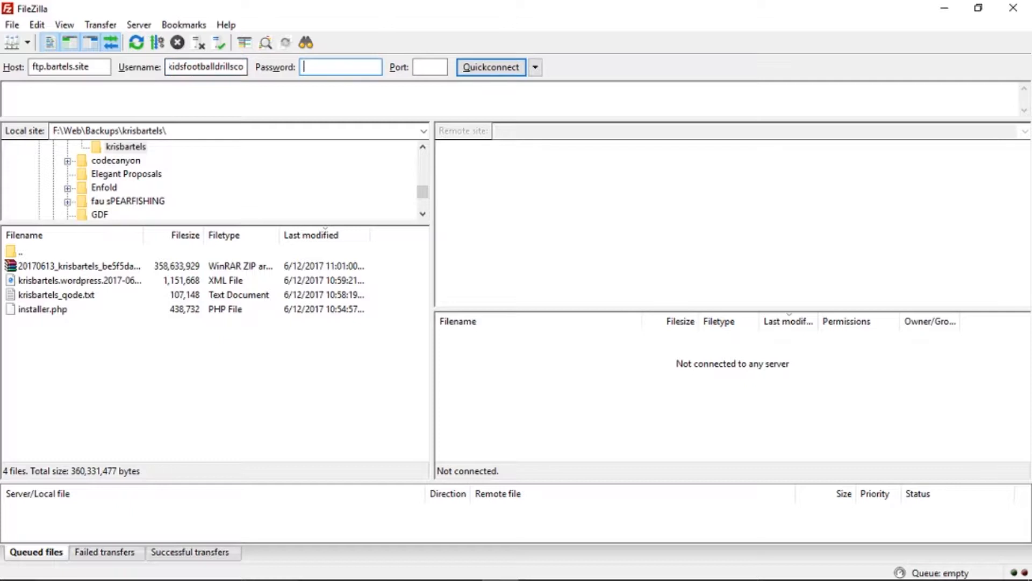
key(Return)
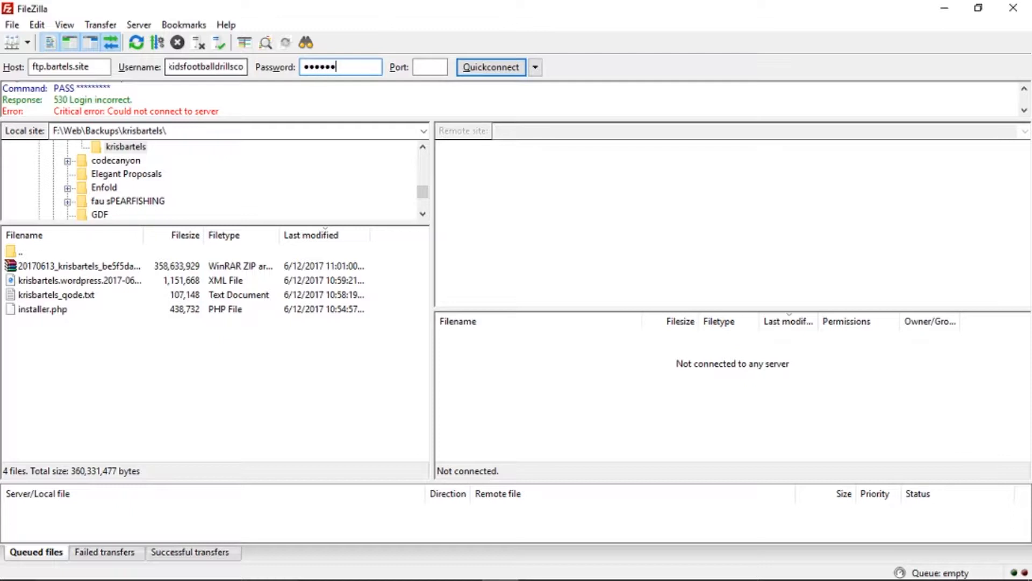
key(Return)
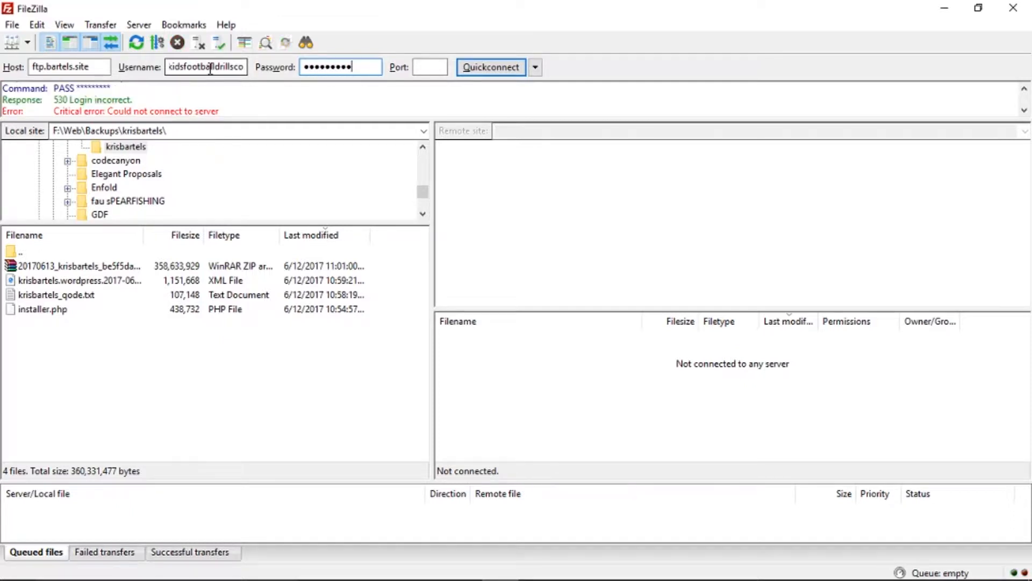
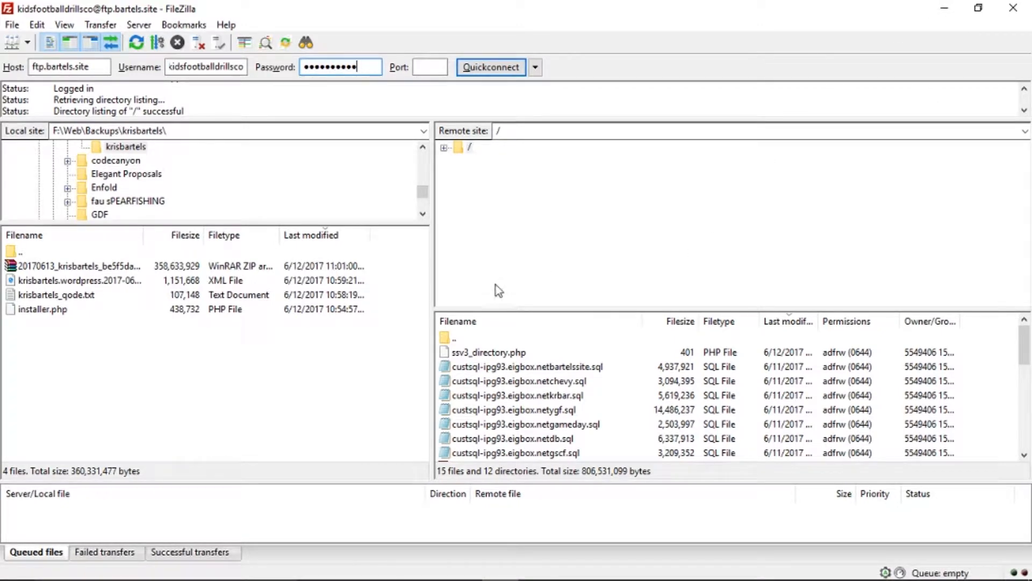
Step: Expand the remote site's root directory and look through the site folders on the server
scroll(498, 376, down, 6)
scroll(505, 395, up, 3)
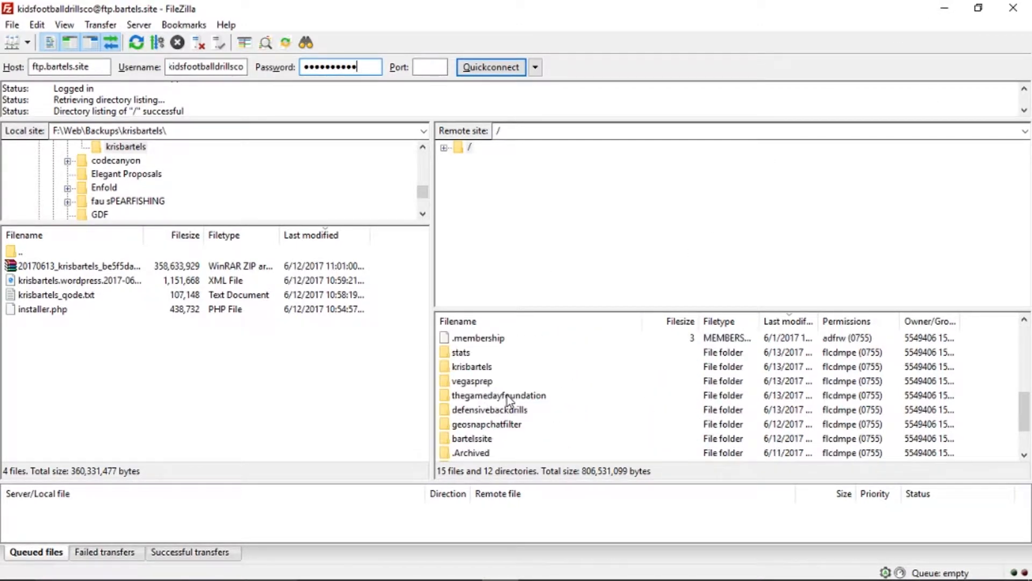
click(444, 148)
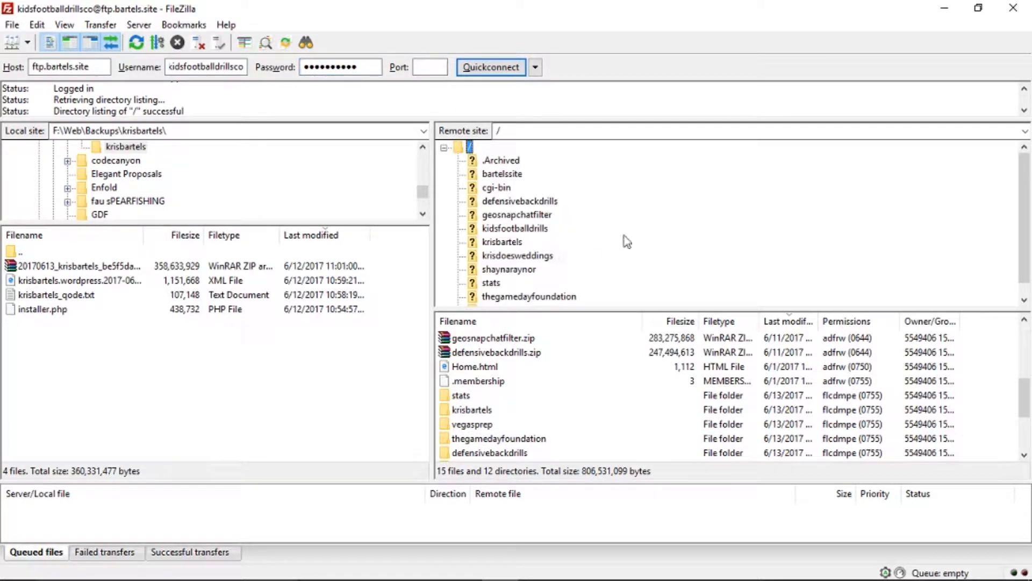
scroll(582, 256, down, 1)
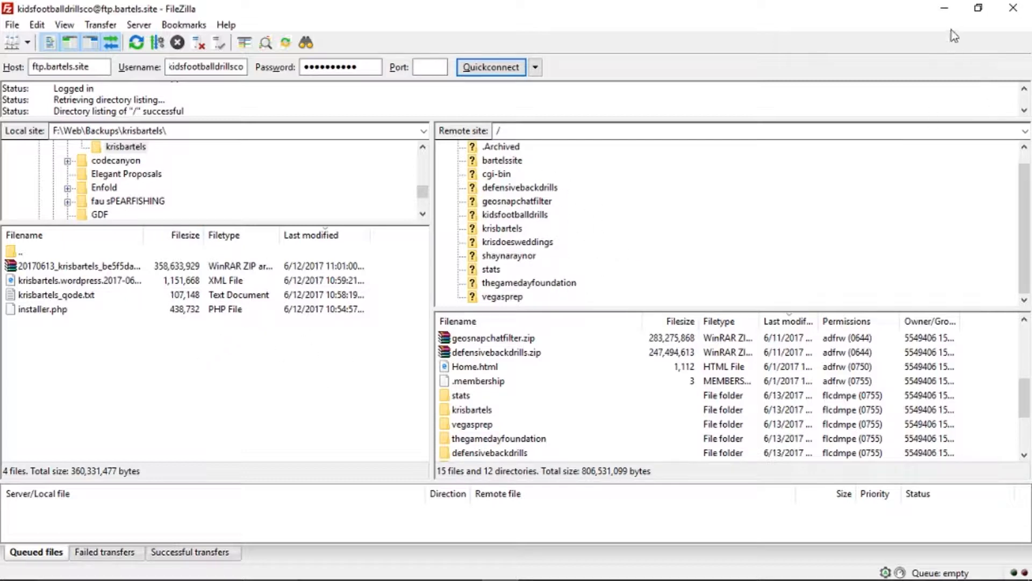
Step: Return to the iPage control panel in Firefox and open DomainCentral and the MySQL database manager
click(945, 10)
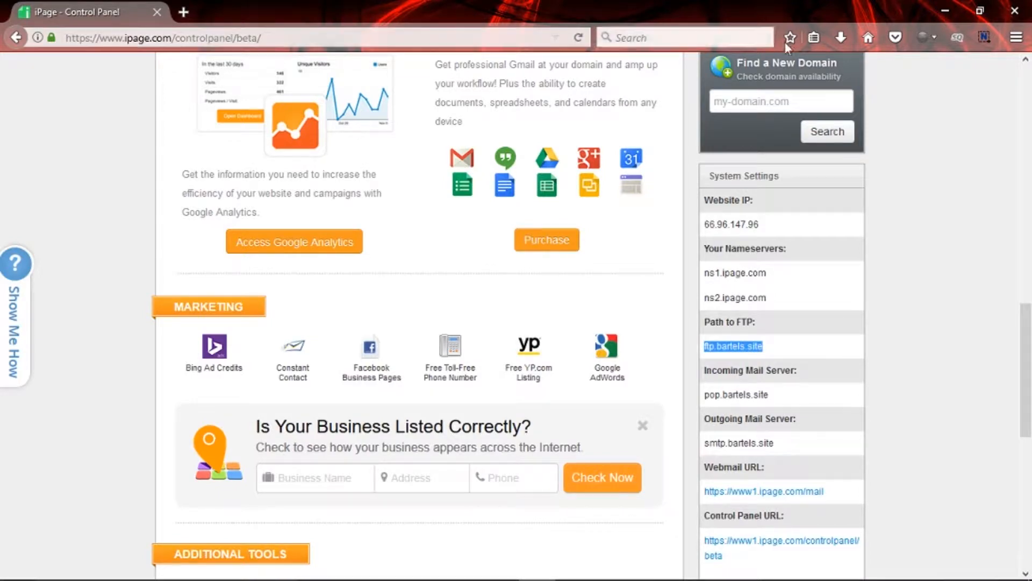
scroll(376, 277, up, 15)
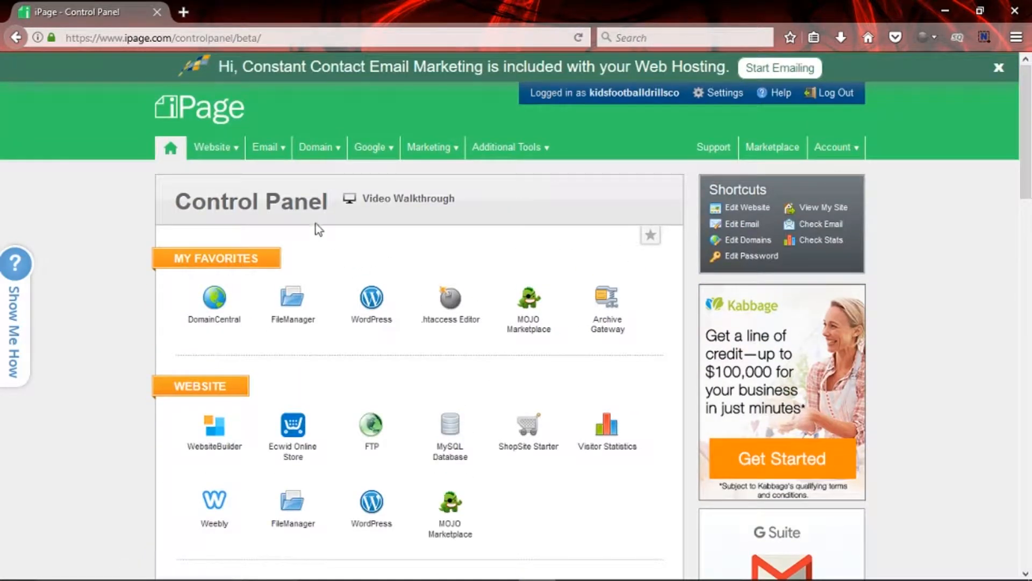
mouse_move(323, 152)
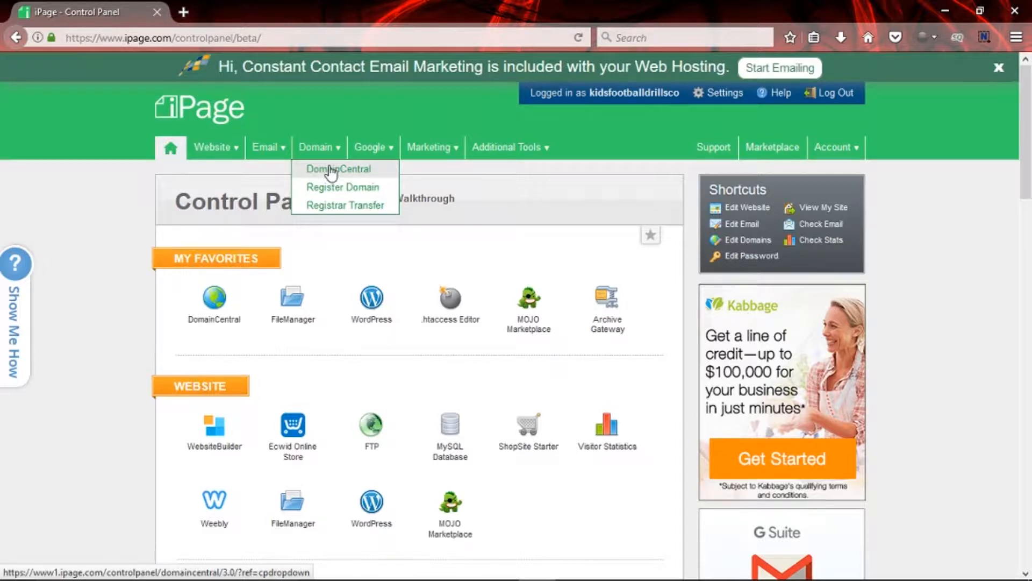
click(325, 170)
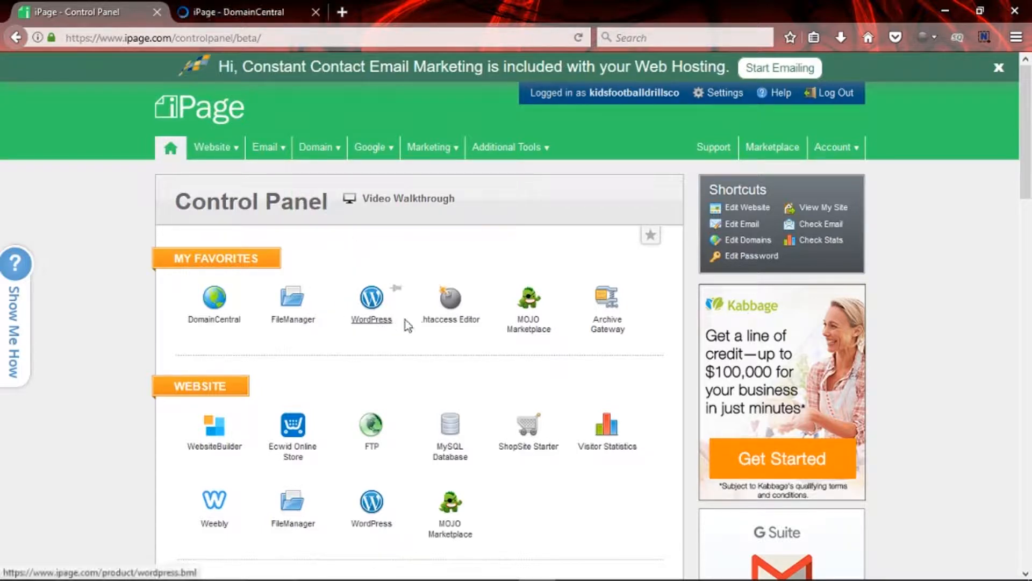
click(451, 449)
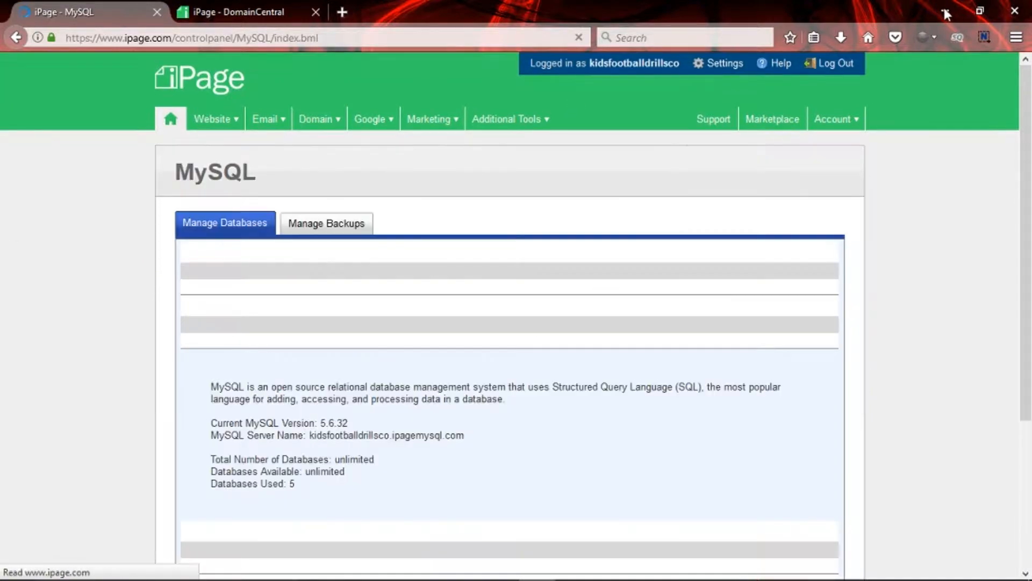
Step: Switch to Chrome and review the Duplicator scan results, including the Total Size warning details for the archive files
click(946, 12)
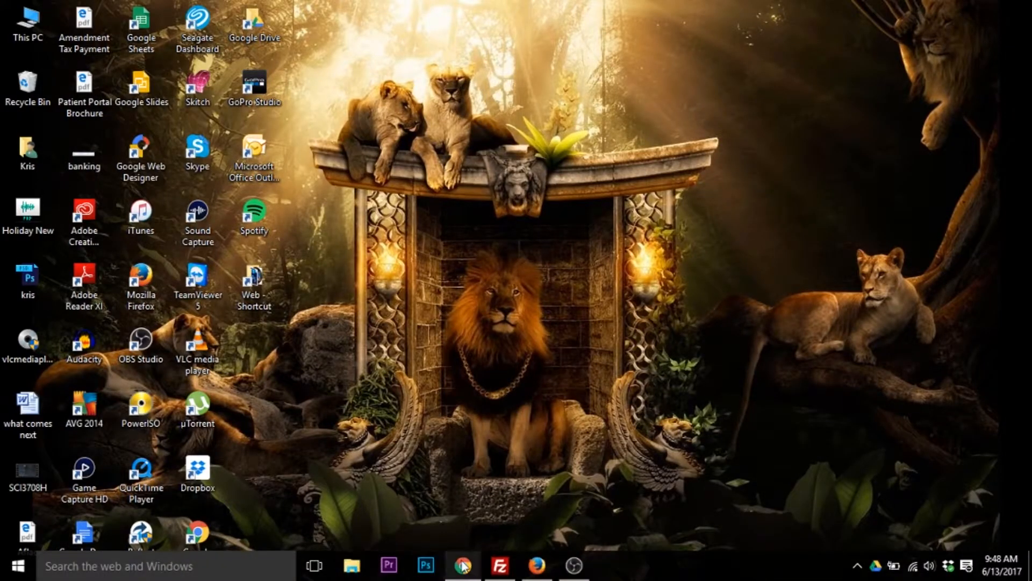
click(462, 564)
scroll(556, 228, down, 2)
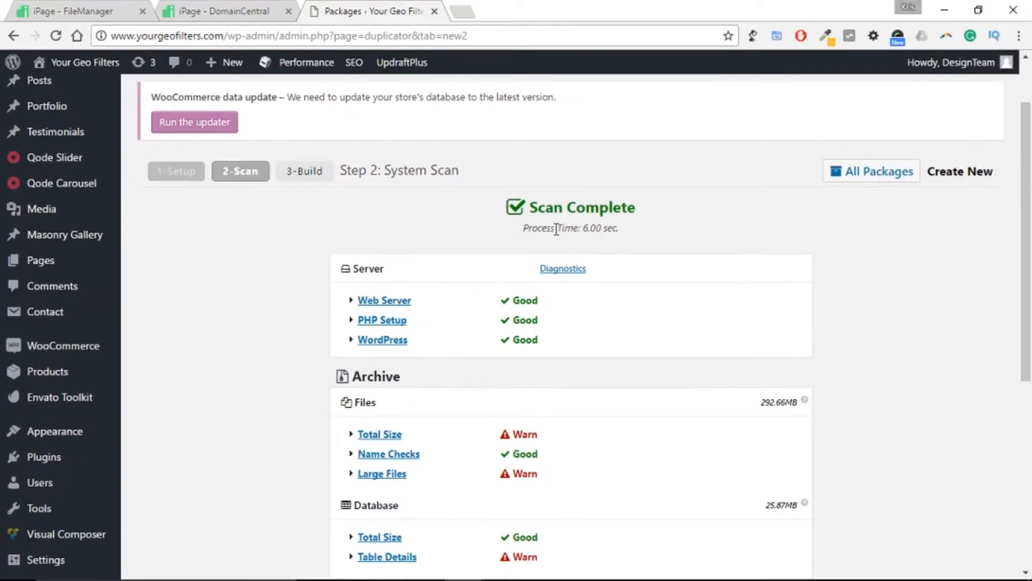
scroll(560, 224, down, 2)
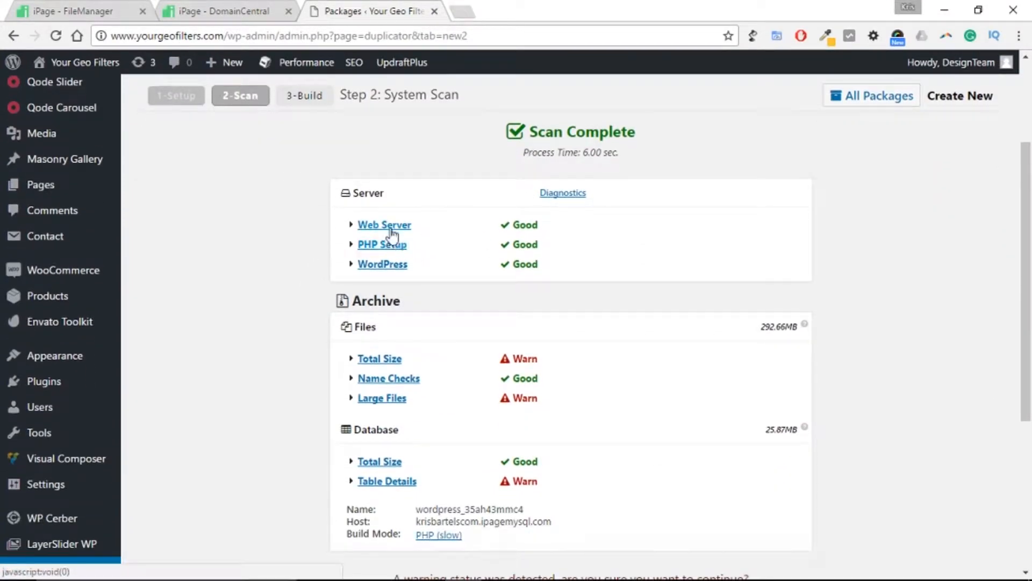
click(374, 359)
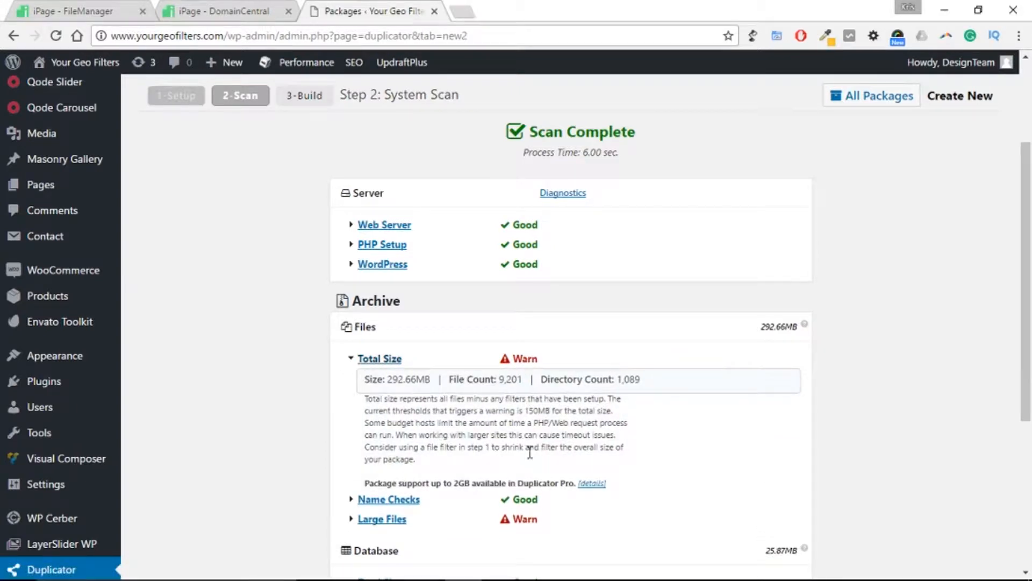
click(381, 359)
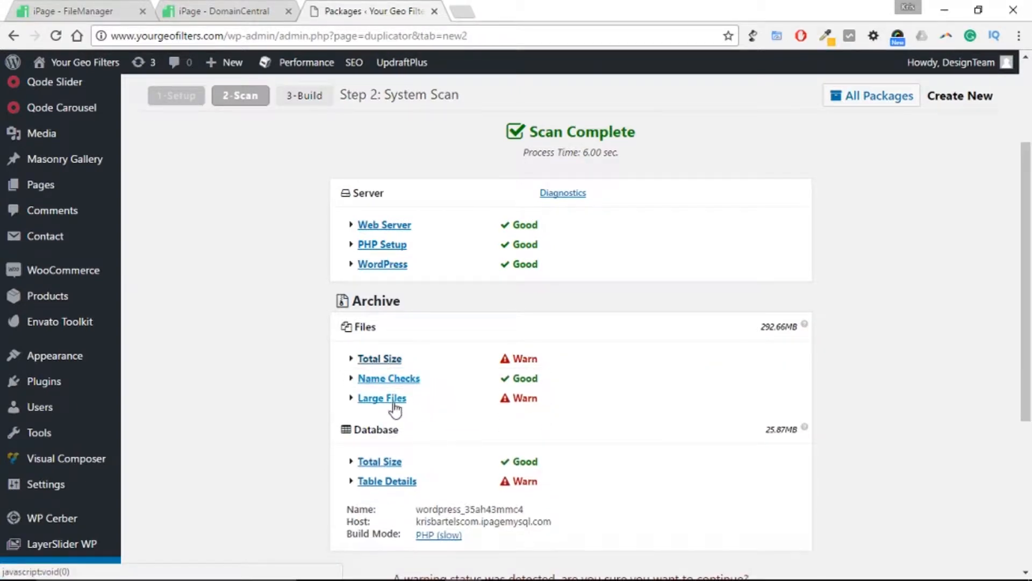
Step: Agree to continue despite the scan warnings and build the Duplicator package
scroll(430, 462, down, 3)
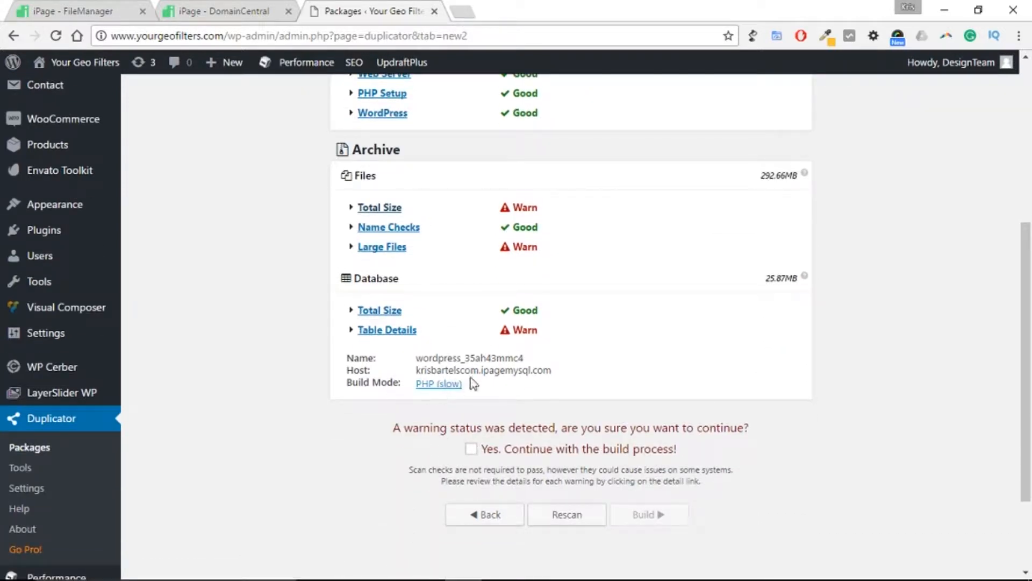
click(472, 448)
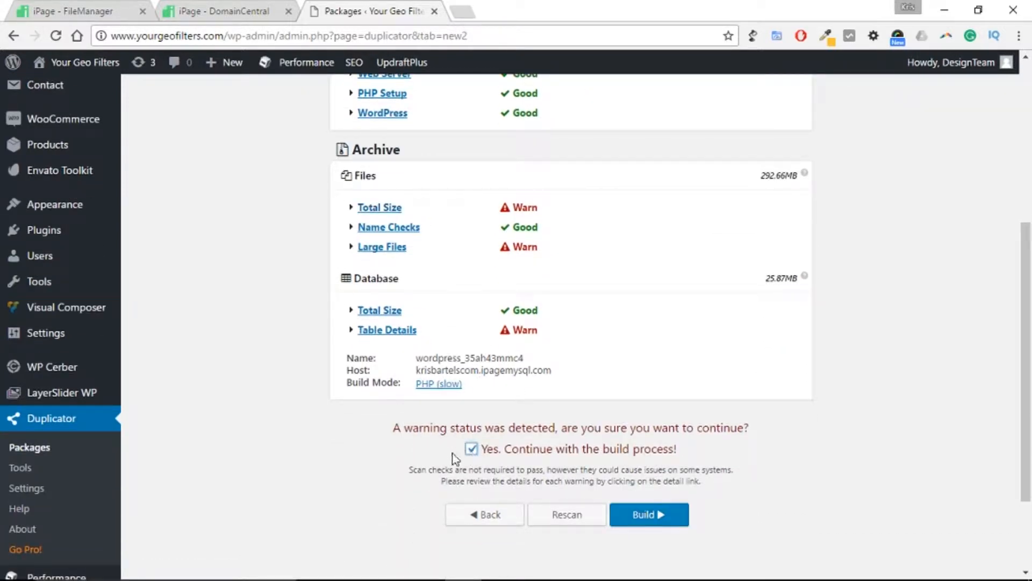
click(624, 516)
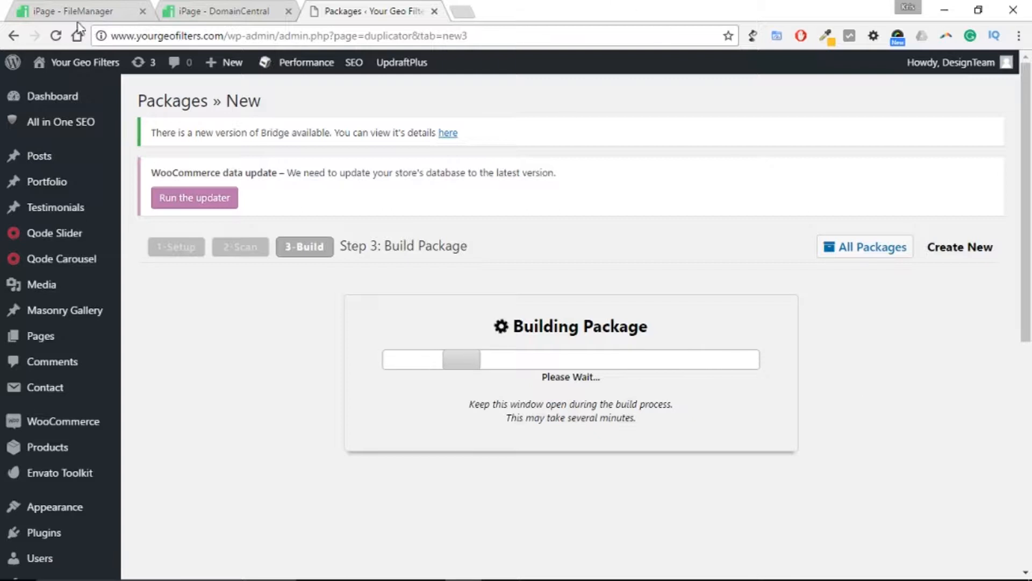
Step: Examine the old account's DomainCentral list and the yourgeofilters folder contents in FileManager, briefly checking the other account in Firefox
click(242, 12)
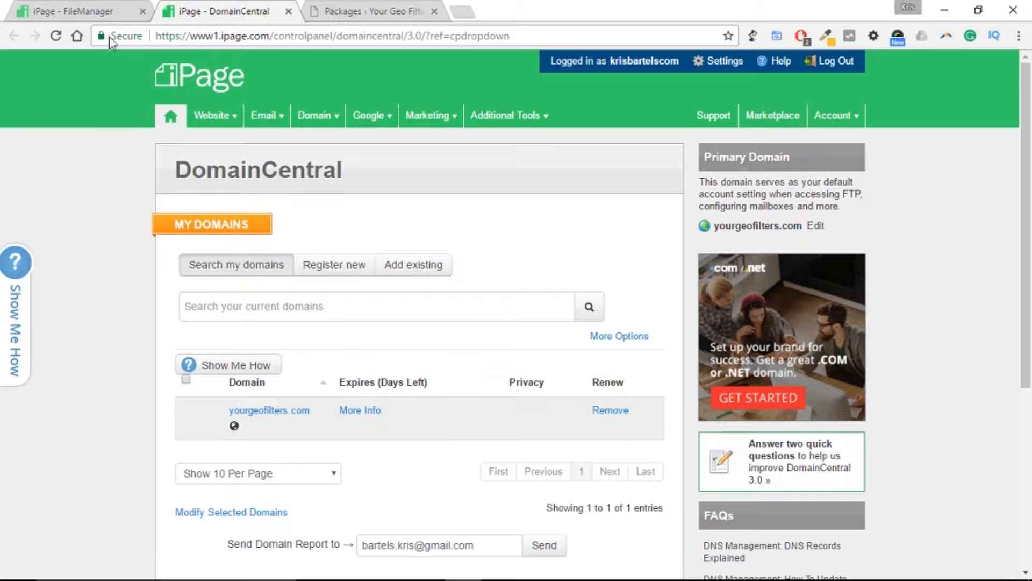
click(99, 12)
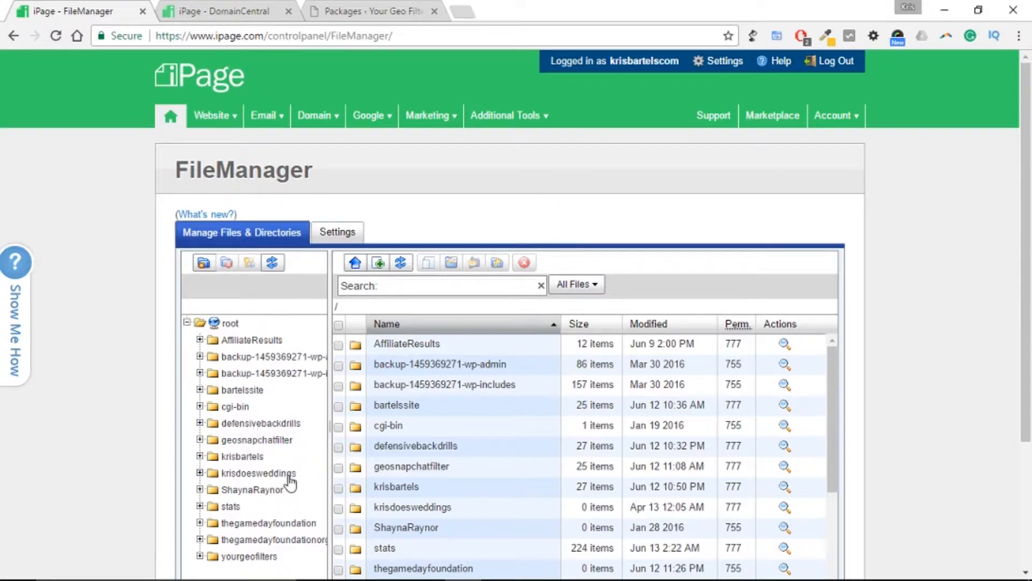
click(261, 558)
scroll(513, 389, down, 2)
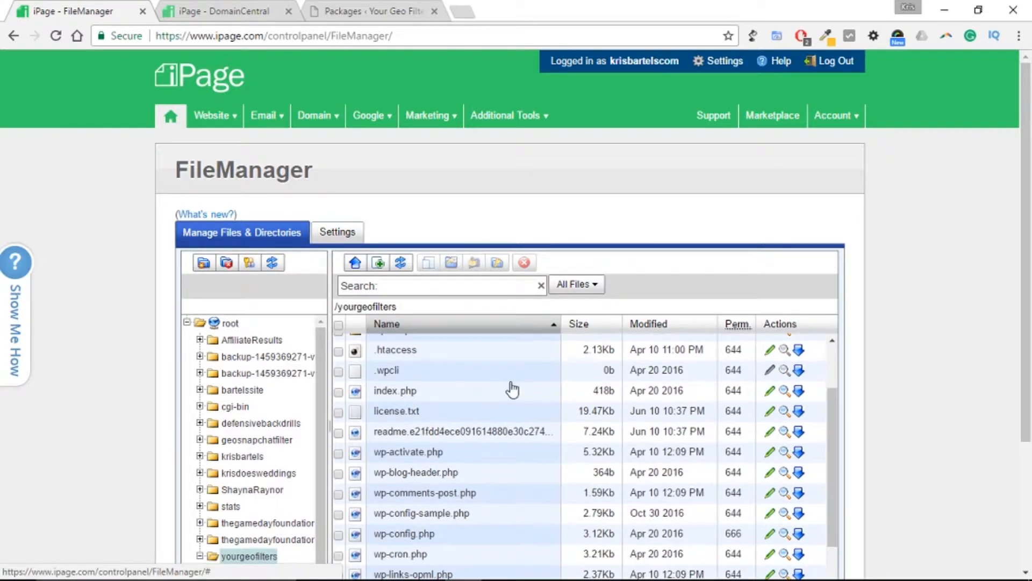
scroll(508, 398, down, 5)
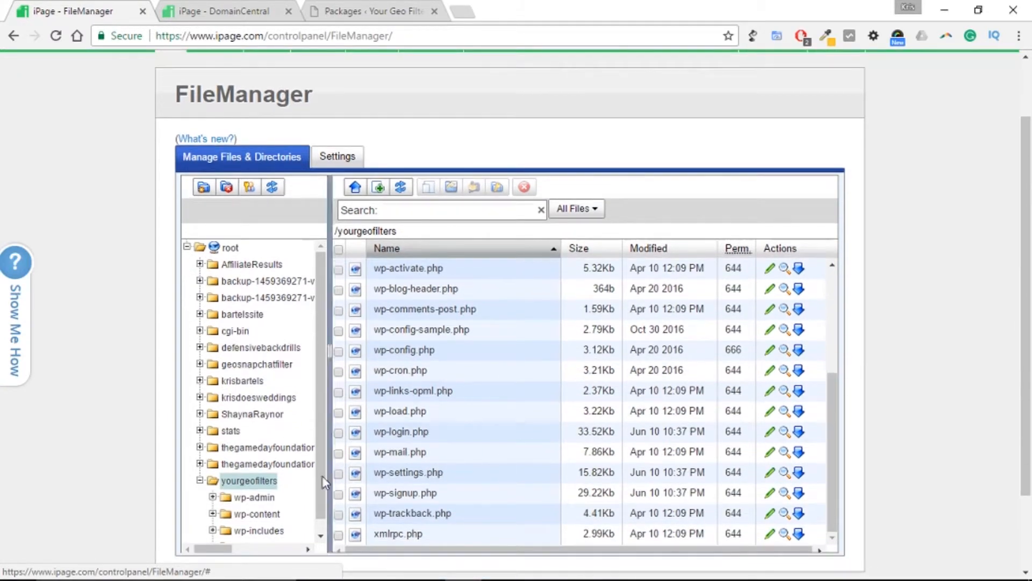
click(200, 480)
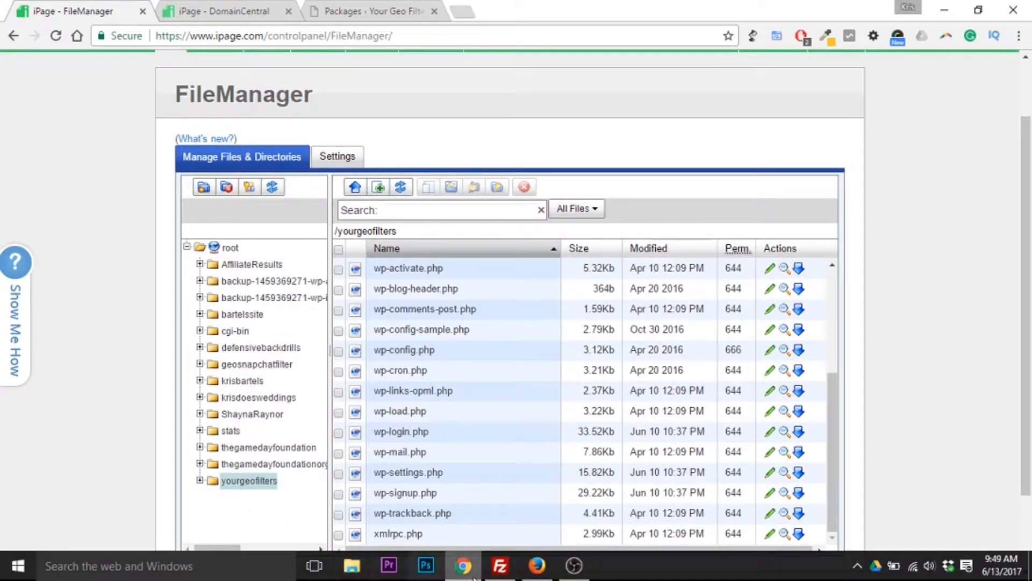
click(538, 567)
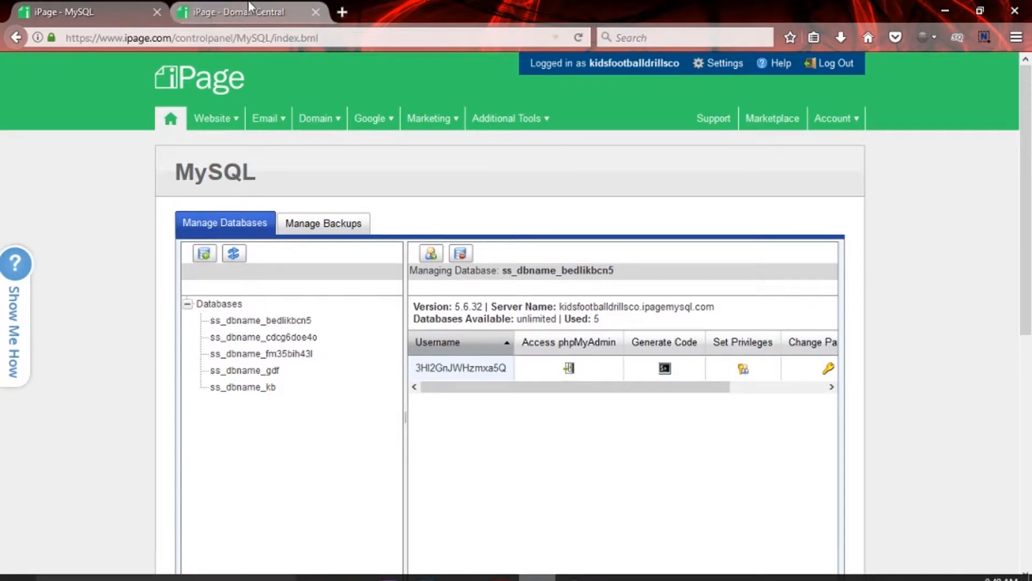
click(463, 566)
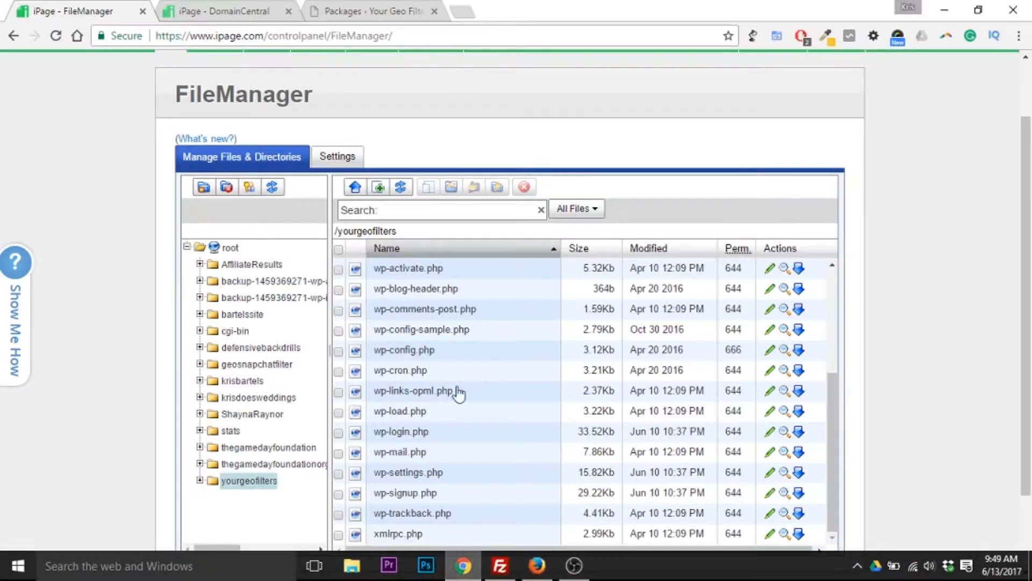
Step: Return to the Duplicator package page and save its installer as installer.php in a new ygf folder under F:\Web\Backups
click(371, 11)
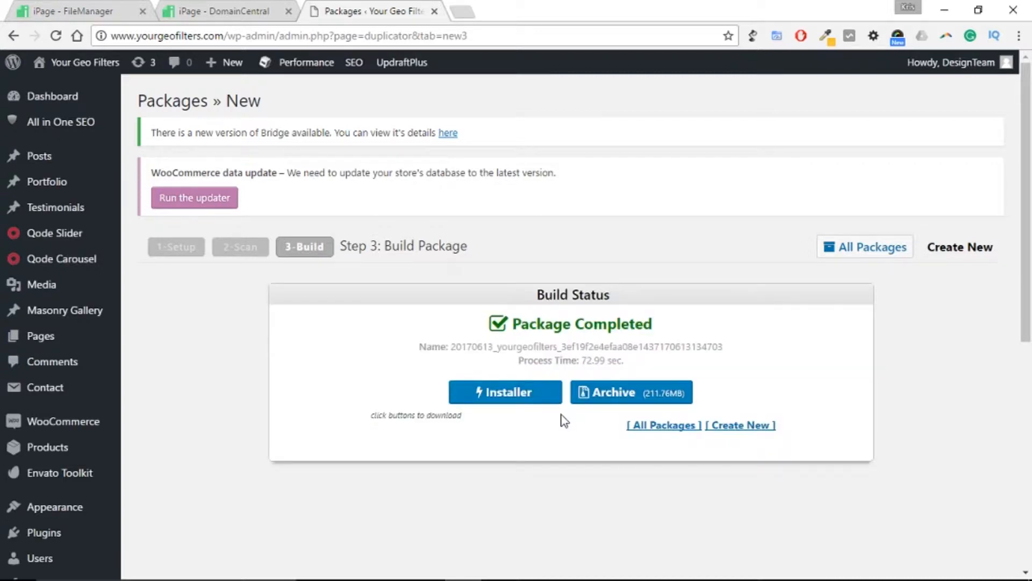
click(528, 397)
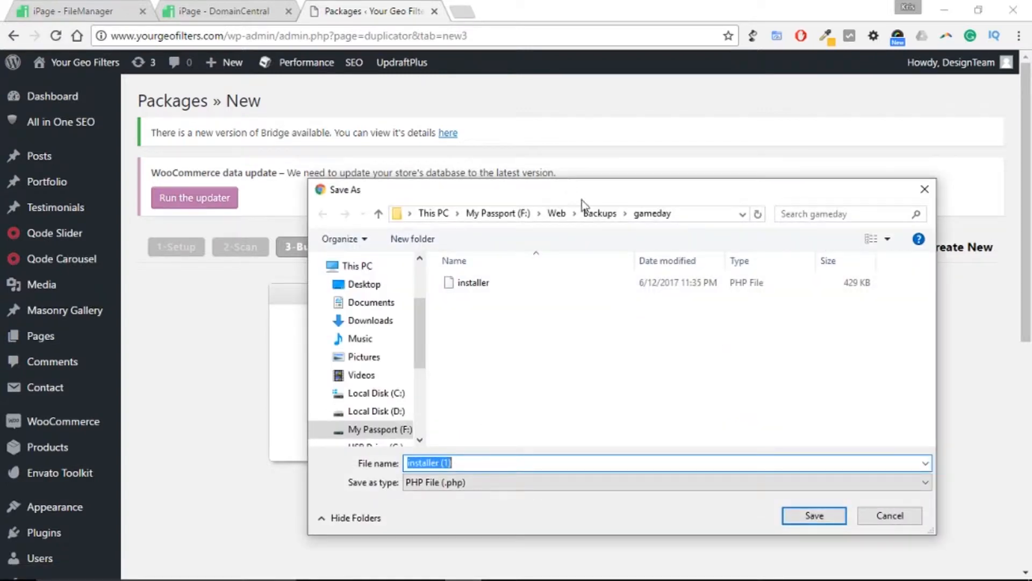
click(598, 214)
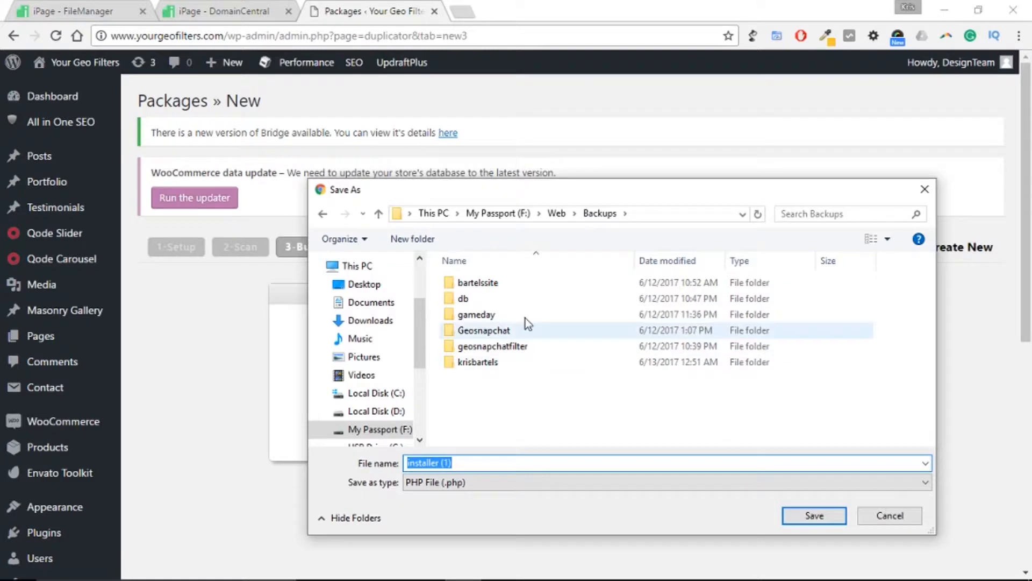
click(412, 238)
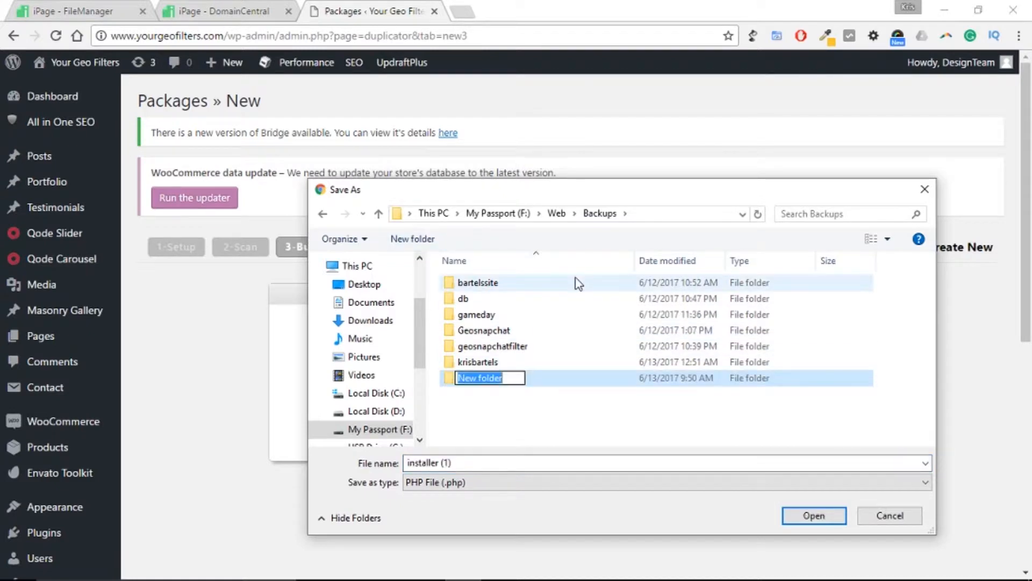
text(ygf)
key(Return)
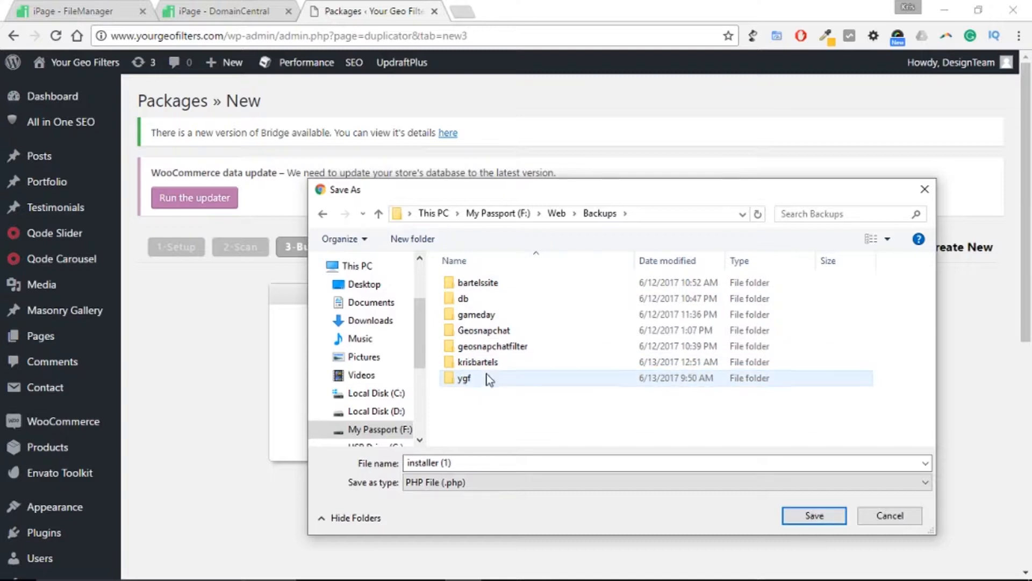
double_click(484, 378)
click(485, 463)
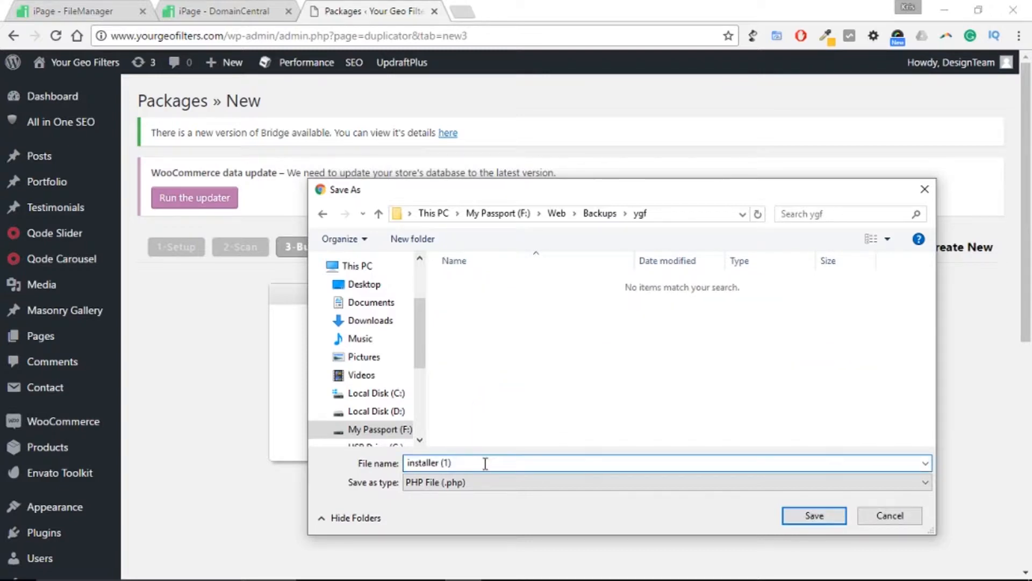
key(Return)
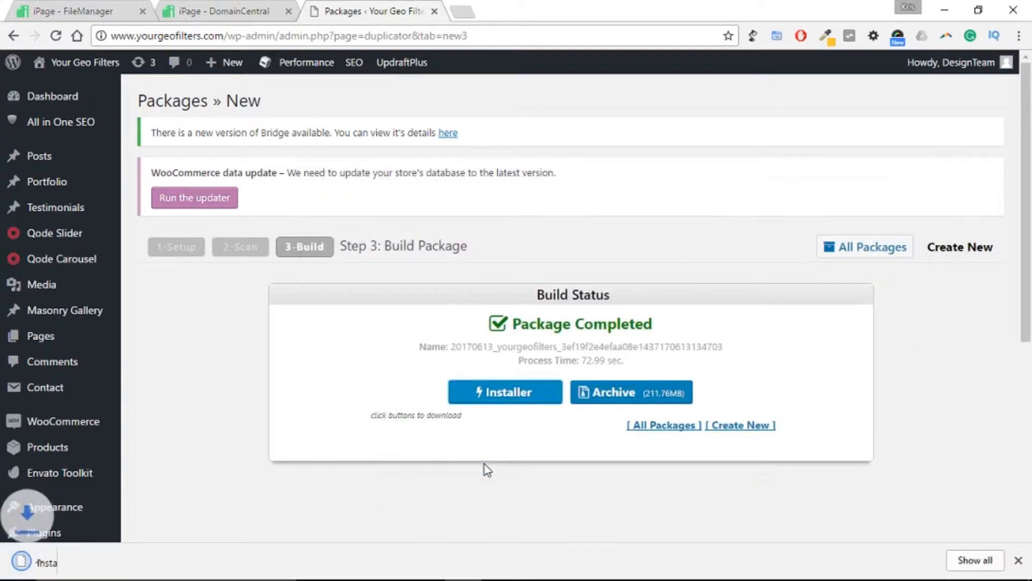
Step: Download the package's ZIP archive into the ygf folder, keeping the suggested file name
click(609, 398)
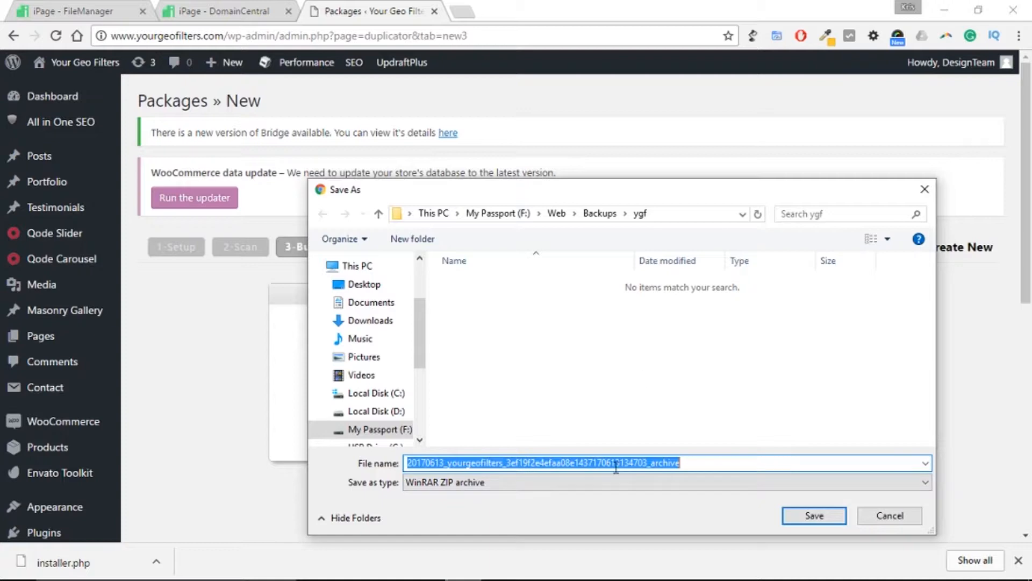
mouse_move(677, 202)
mouse_down()
mouse_move(768, 399)
mouse_move(665, 216)
mouse_up()
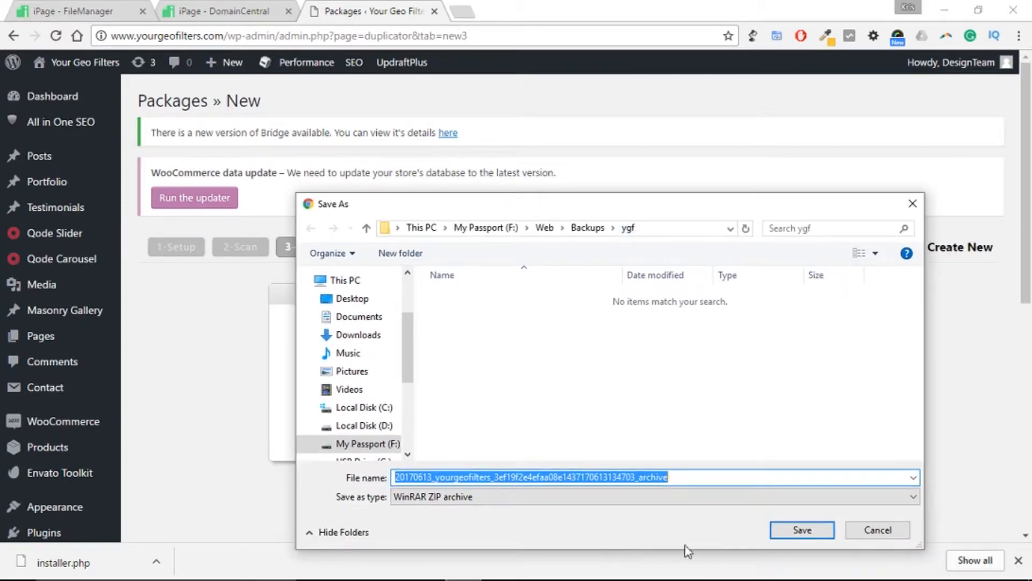
click(804, 530)
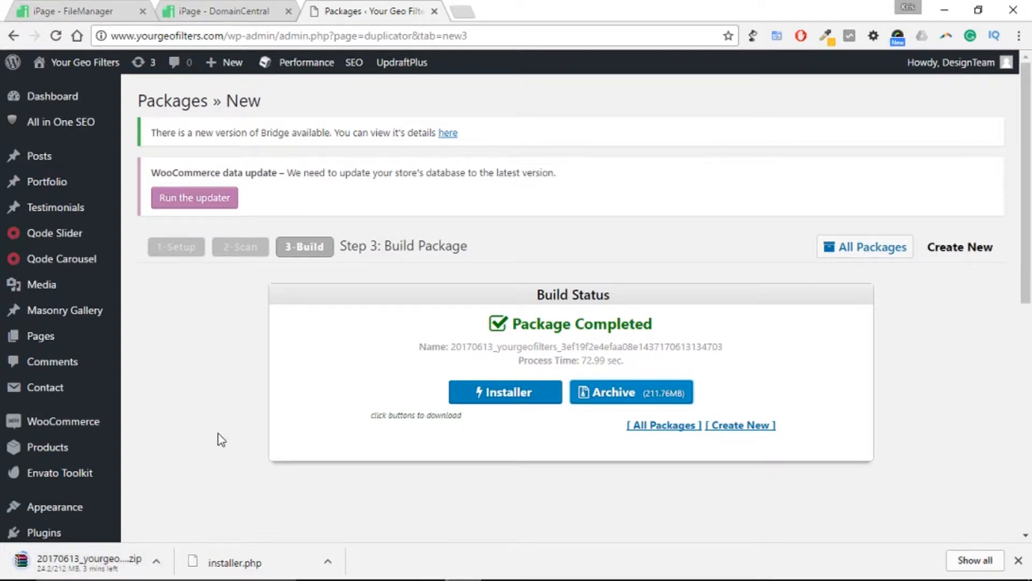
Step: Check the old account's DomainCentral page and the new account's DomainCentral page in Firefox, and return to the MySQL page
click(201, 12)
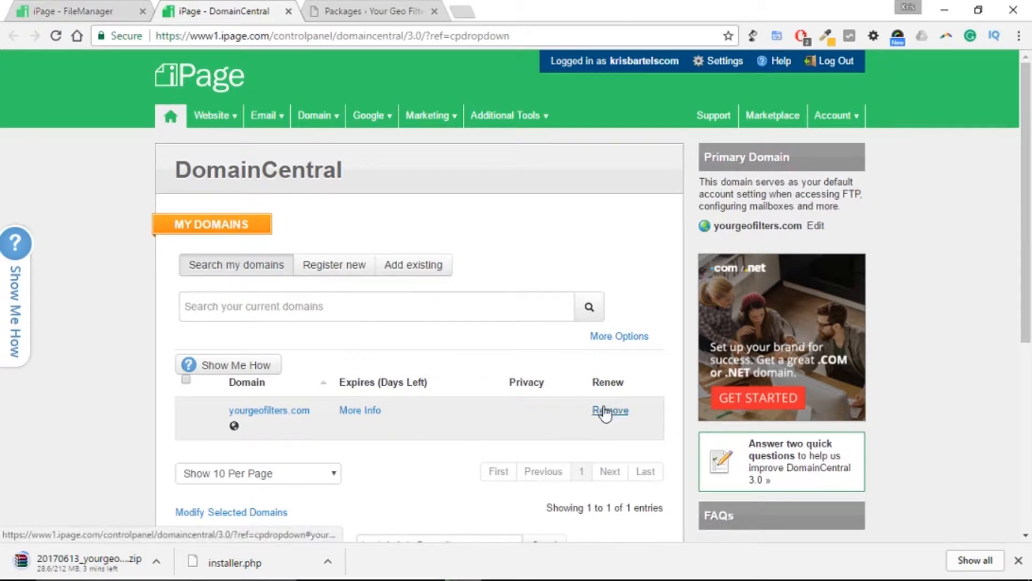
mouse_move(471, 569)
click(537, 565)
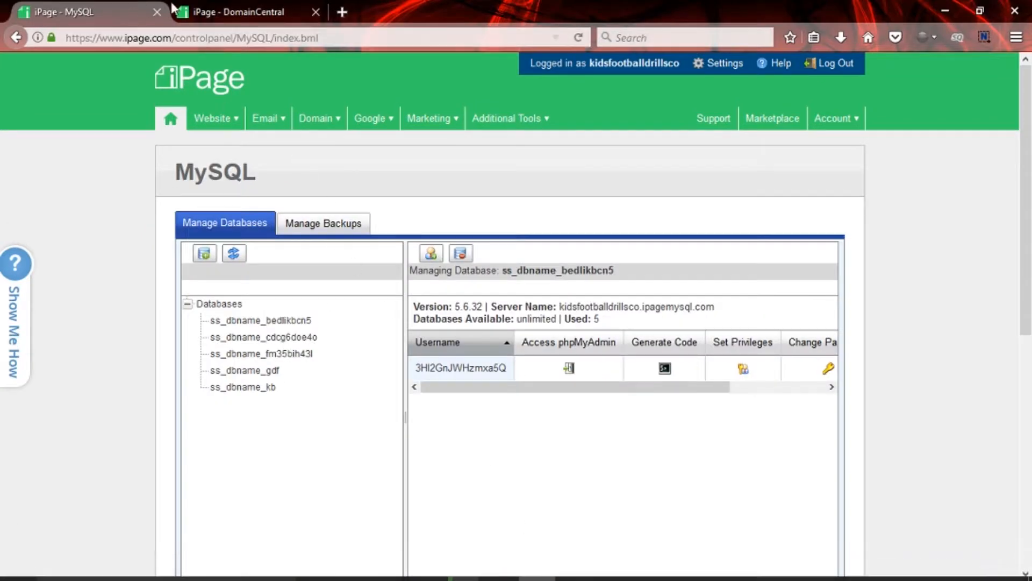
click(239, 20)
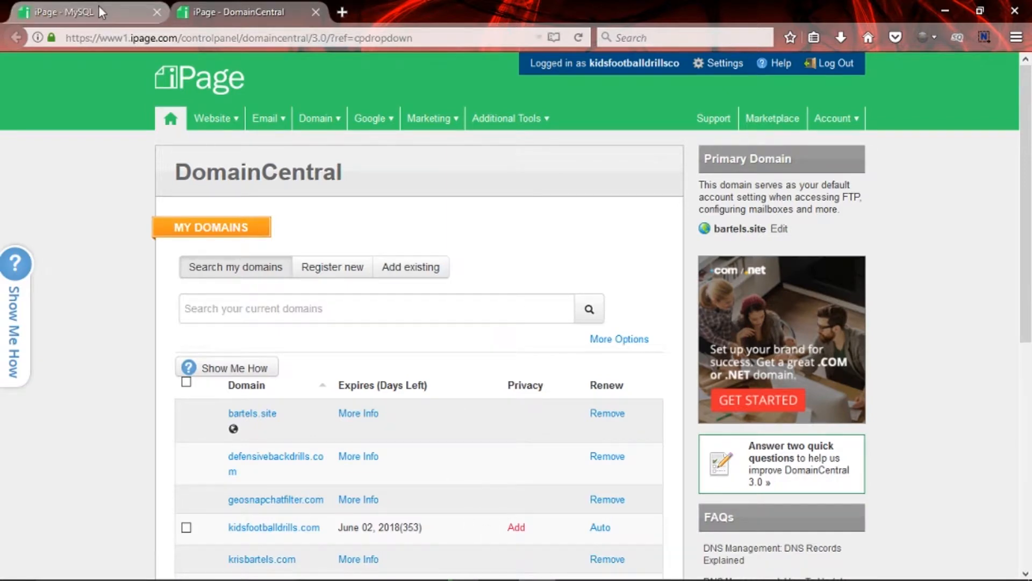
click(99, 7)
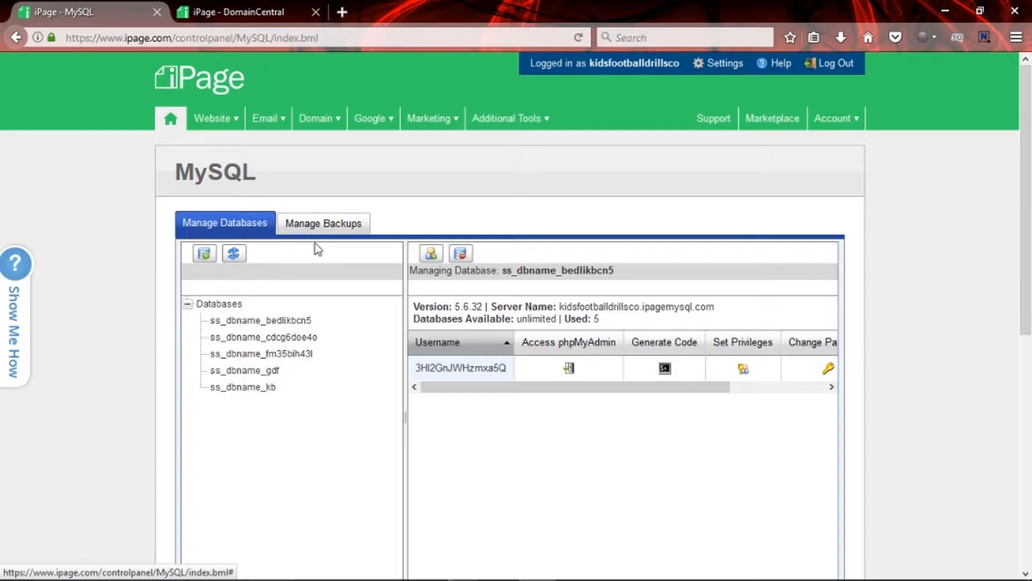
Step: Create a MySQL database named ss_dbname_ygf with a username and confirmed password, and select it in the database list
click(206, 257)
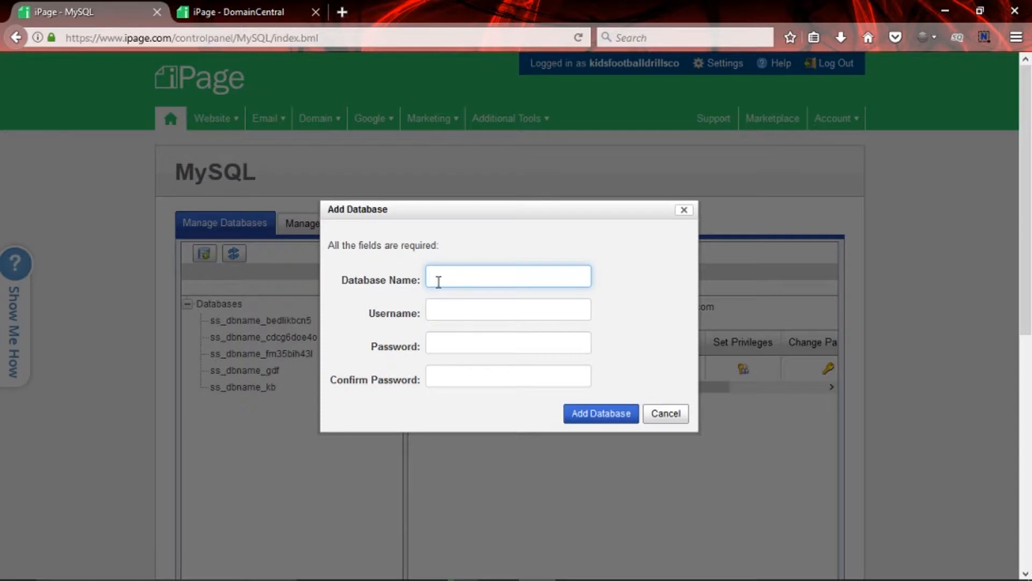
text(ss_dbname_ygf)
click(470, 309)
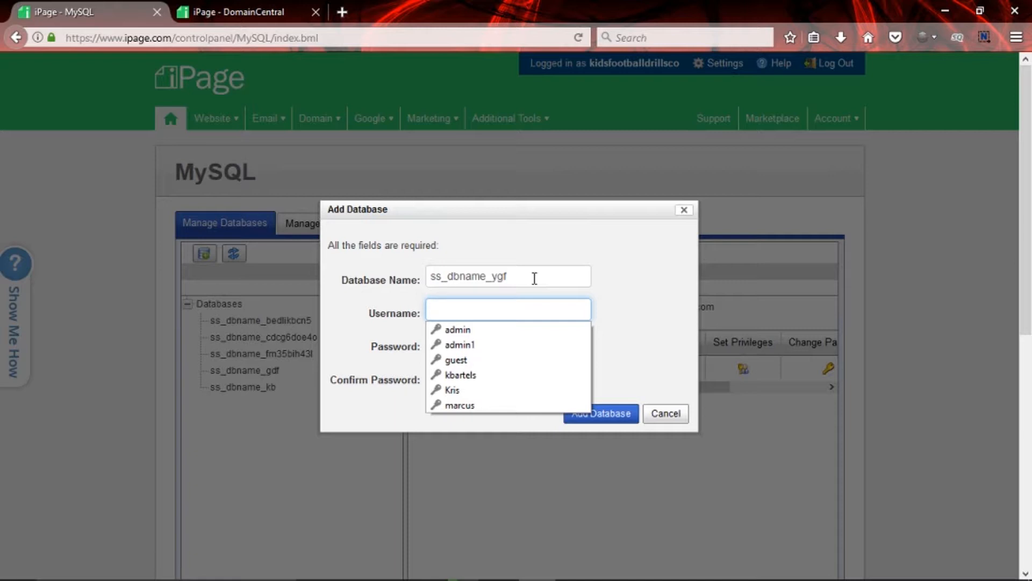
text(bartels27)
key(Tab)
text(••••••••)
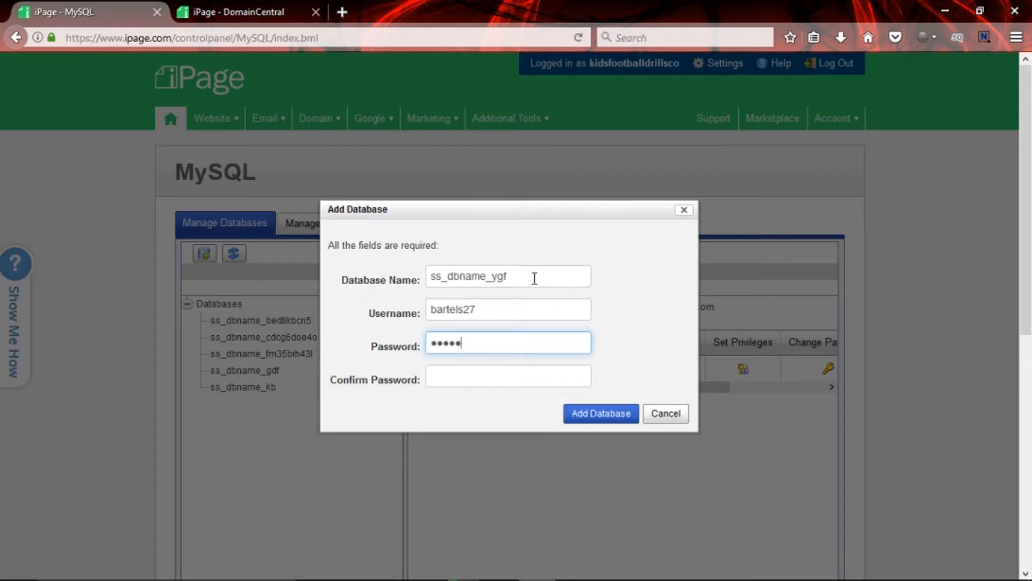
text(••)
key(Tab)
text(•••••)
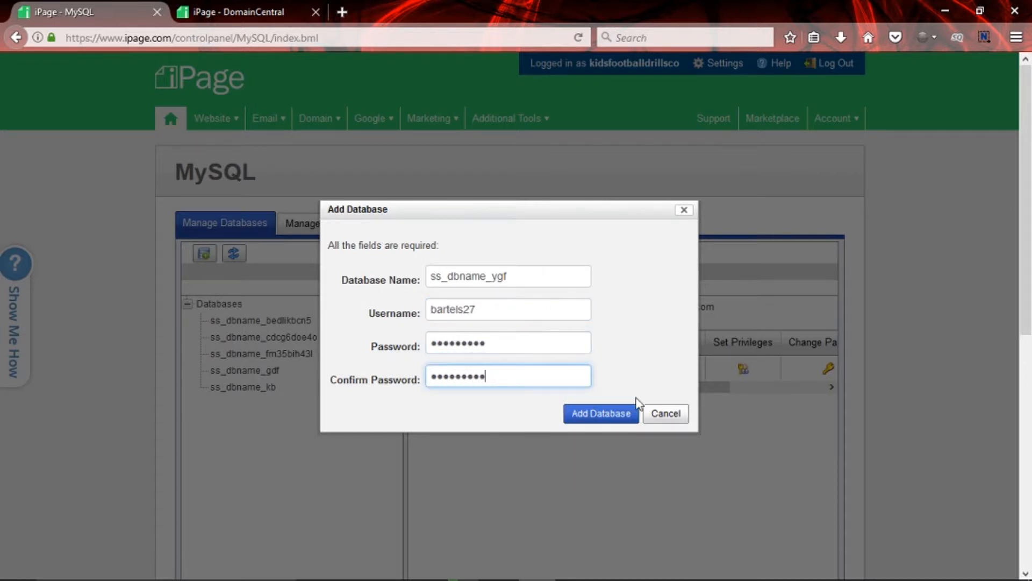
click(622, 414)
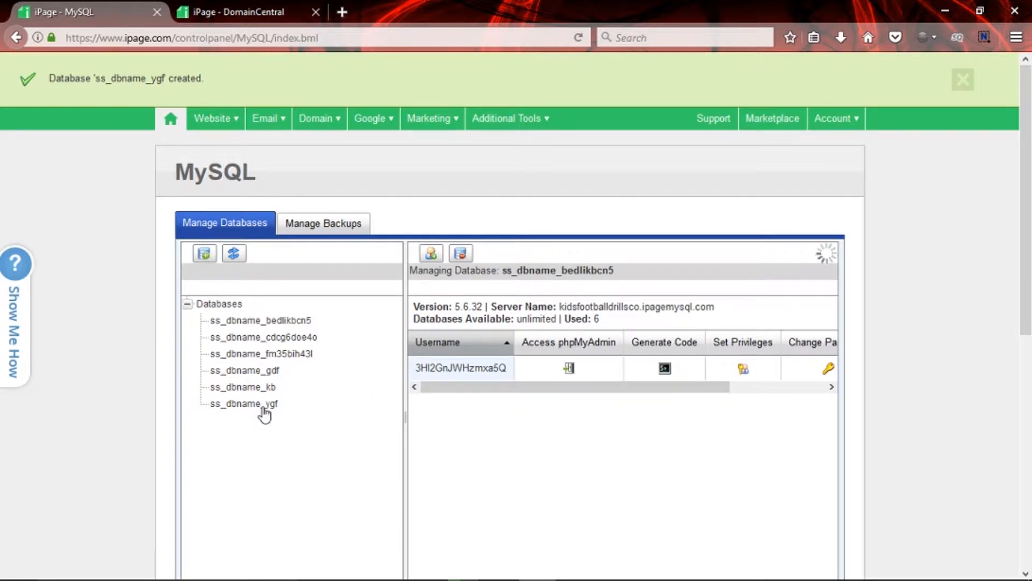
click(264, 404)
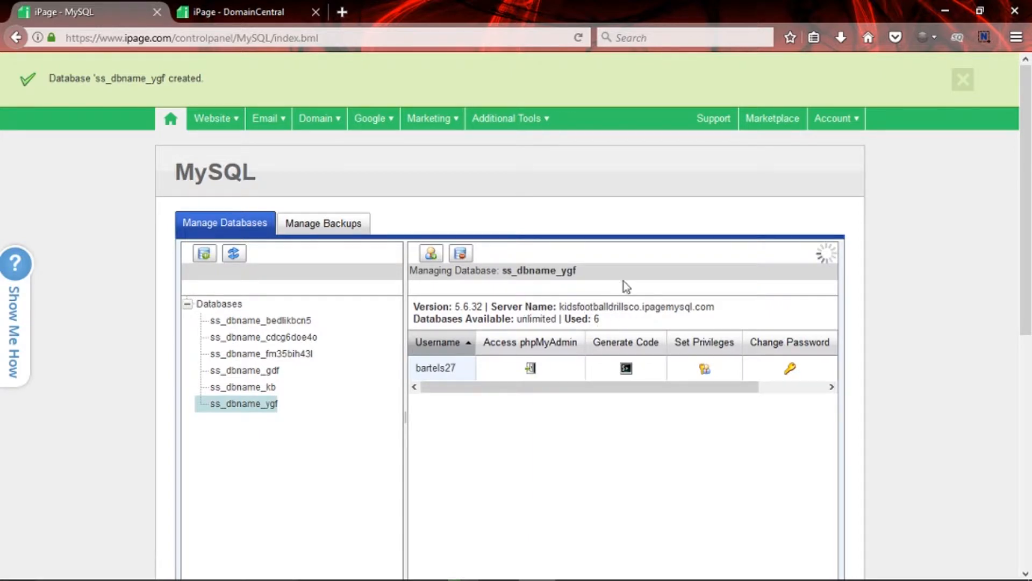
Step: Switch to Chrome and remove the yourgeofilters.com domain from the old iPage account
mouse_move(511, 578)
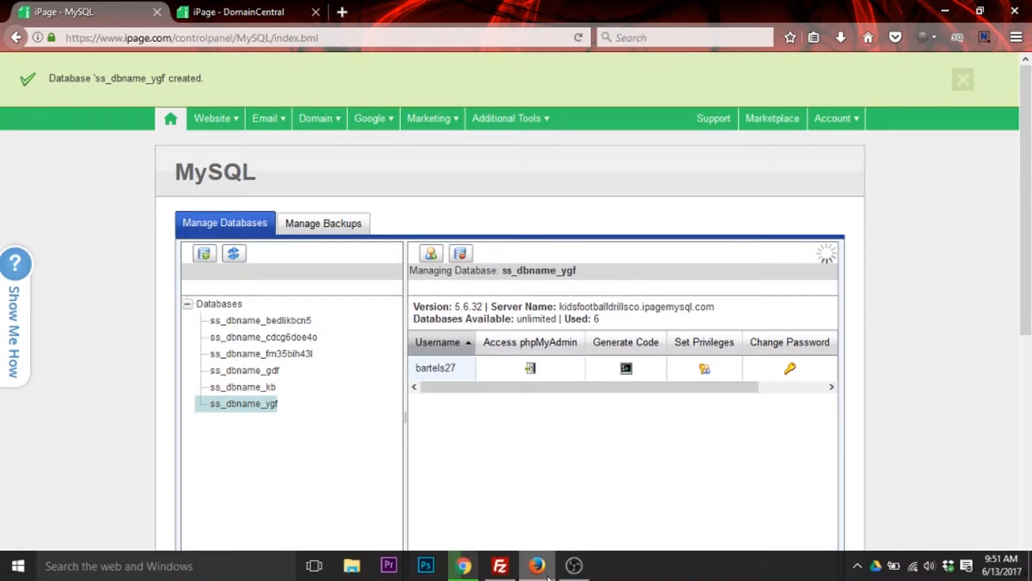
click(464, 565)
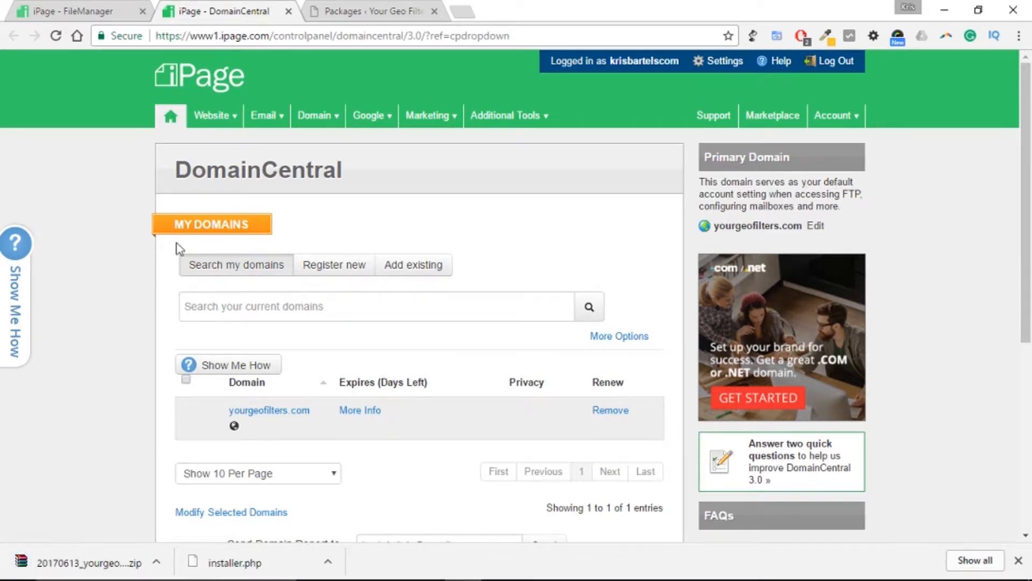
click(607, 410)
scroll(306, 408, down, 2)
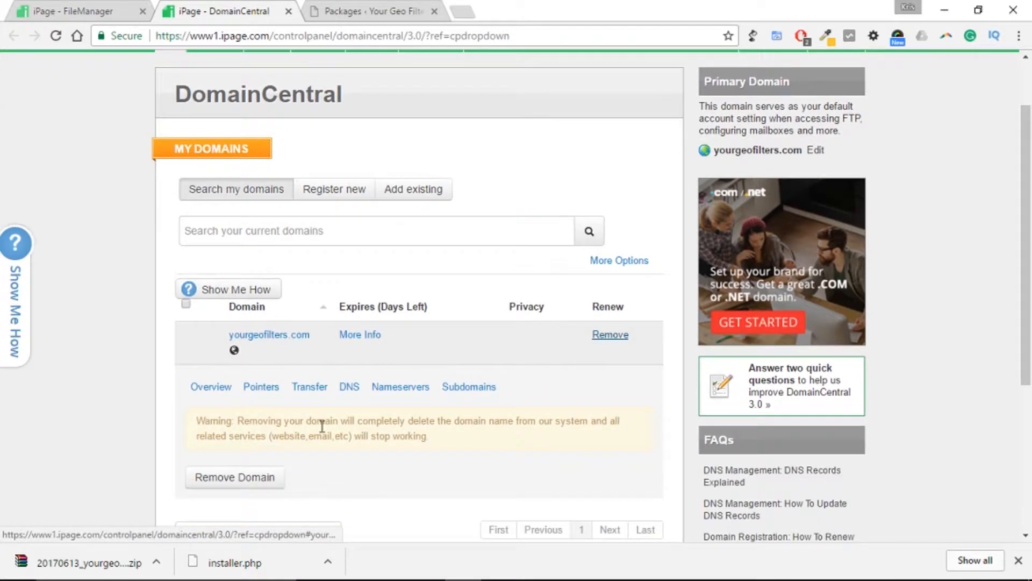
click(255, 487)
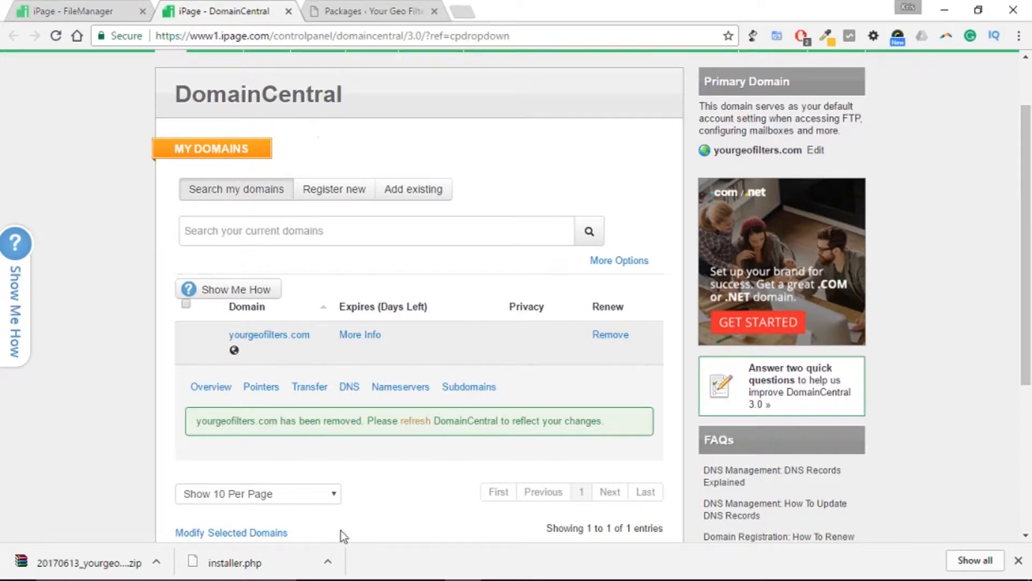
Step: Switch to Firefox and add yourgeofilters.com as an existing domain in the new account's DomainCentral
click(537, 564)
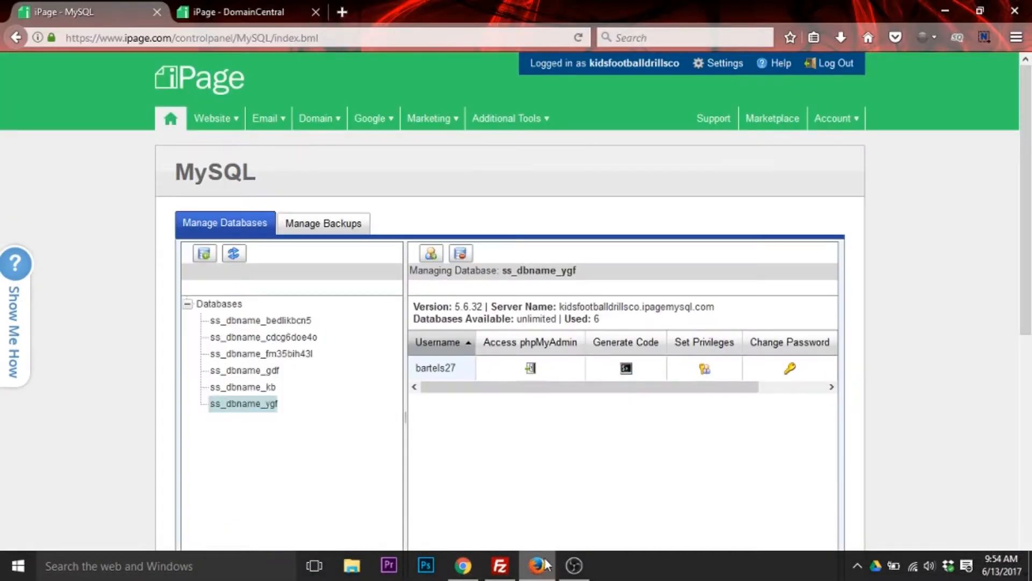
click(230, 12)
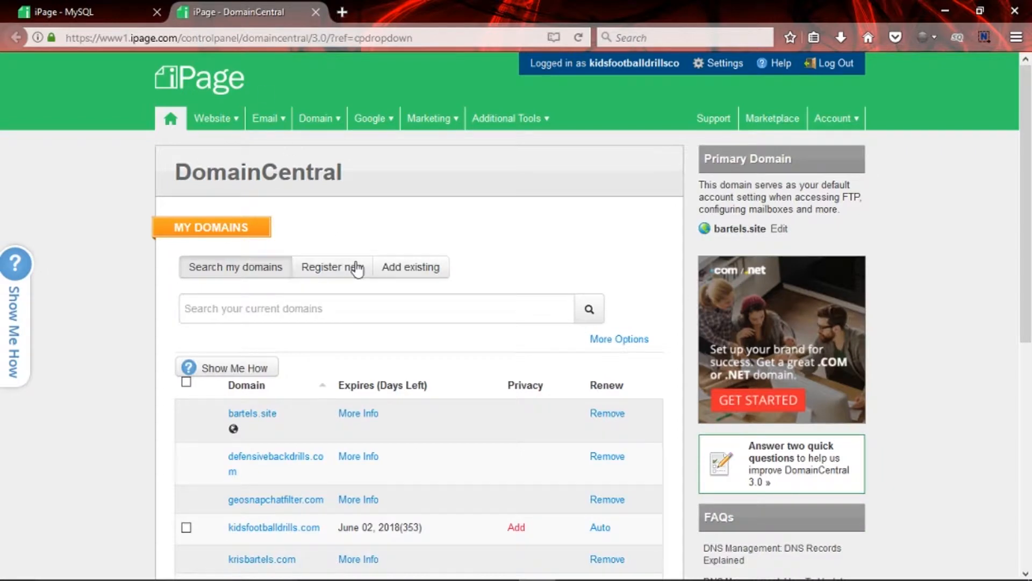
click(393, 270)
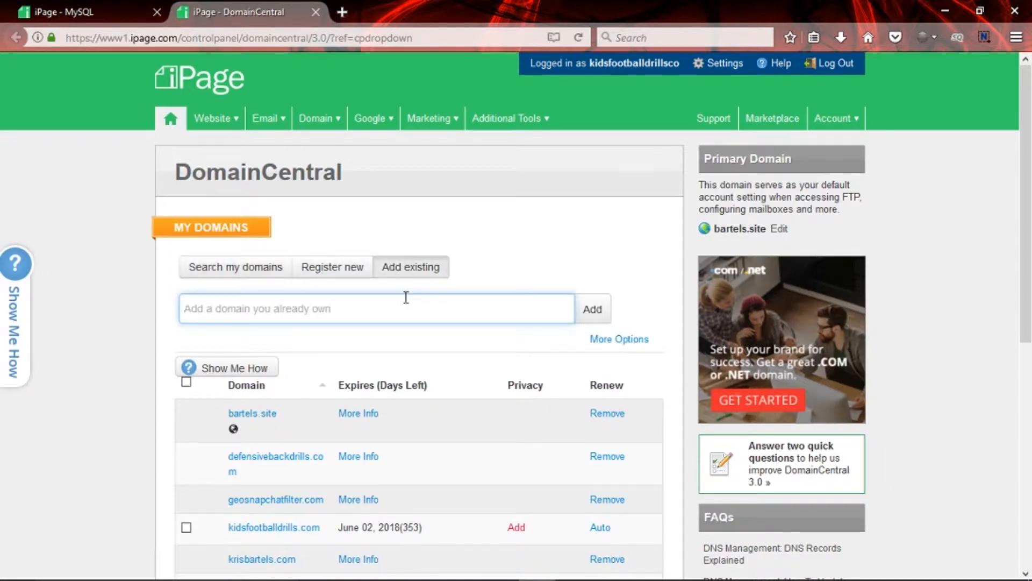
text(yourgeofilters.com)
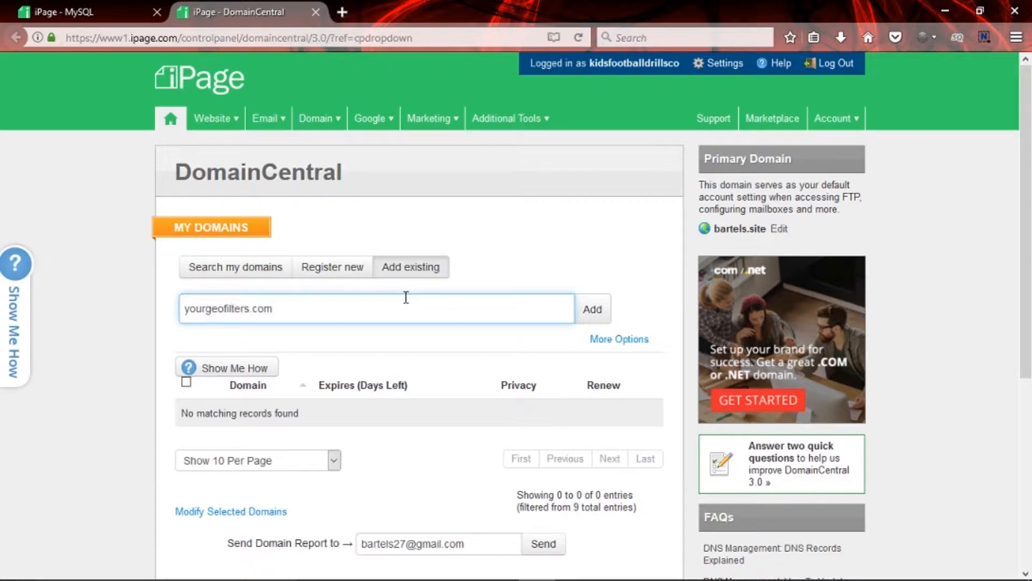
click(592, 316)
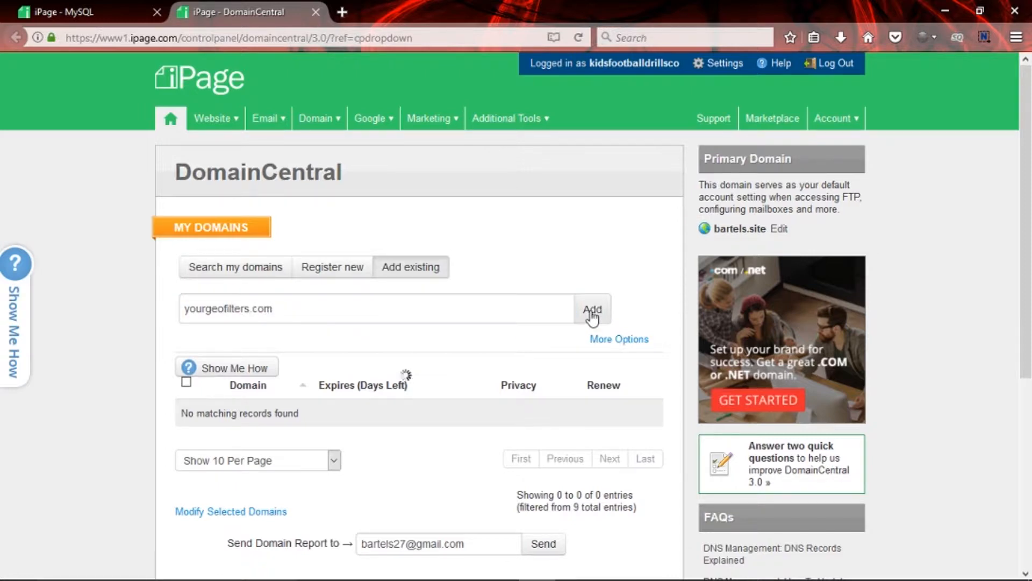
scroll(590, 306, down, 3)
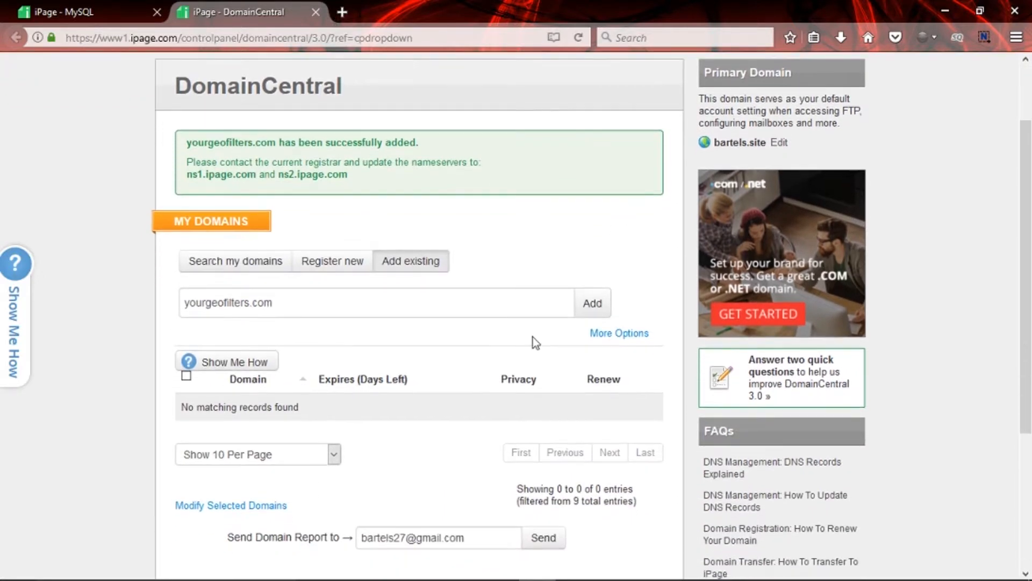
scroll(479, 301, up, 3)
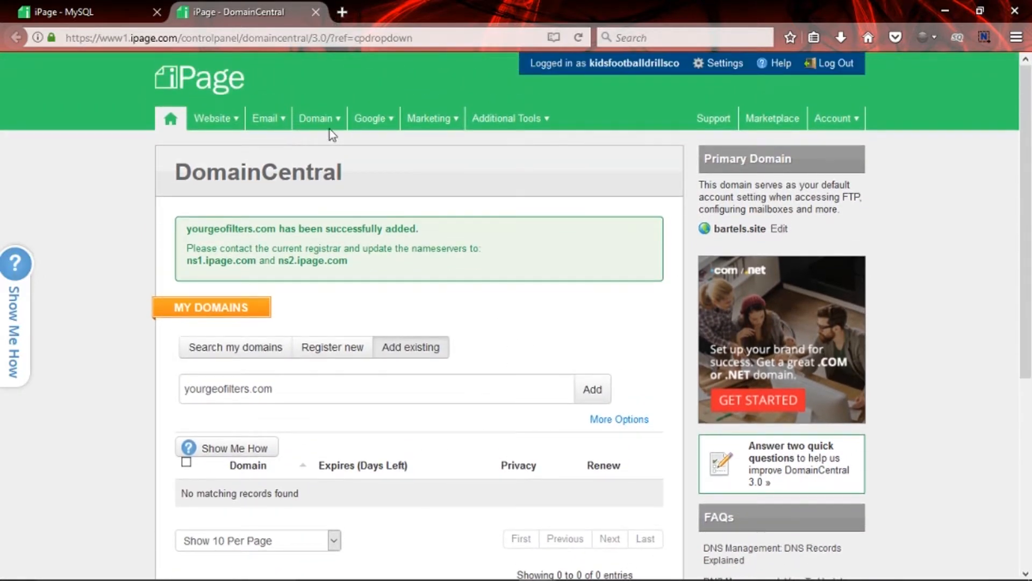
Step: Reload the DomainCentral list and open the overview of the newly added yourgeofilters.com domain
click(330, 139)
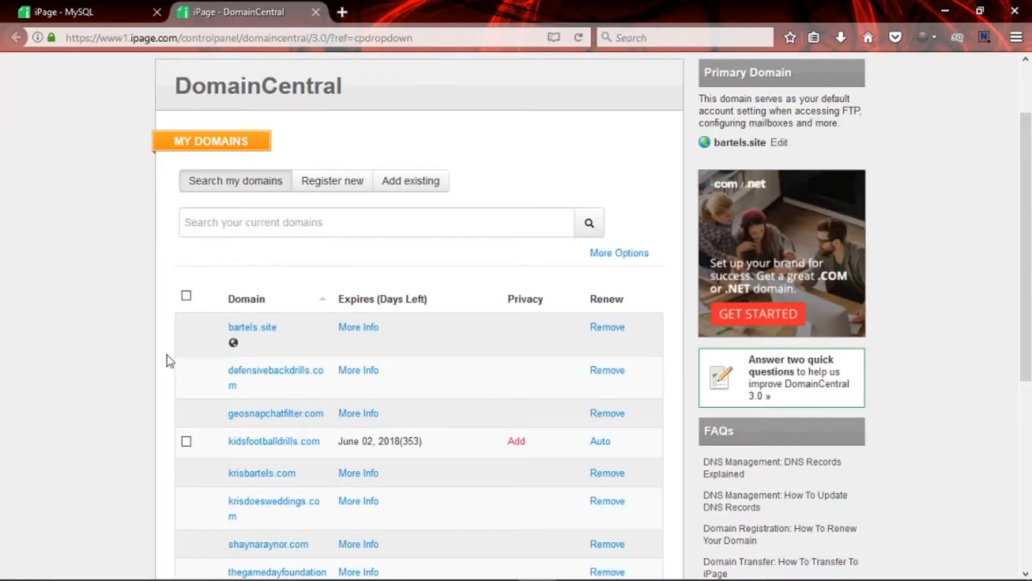
scroll(183, 359, down, 3)
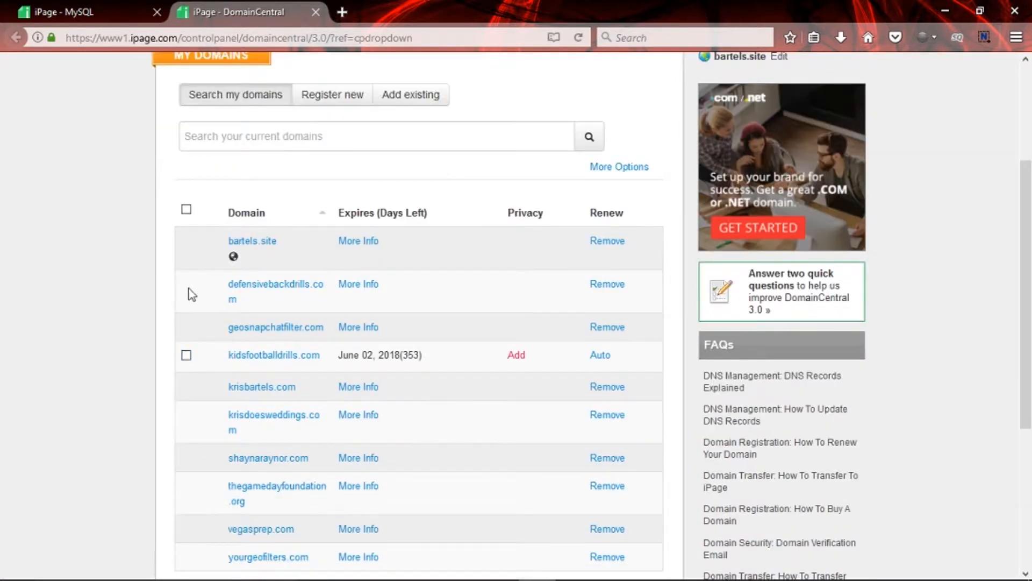
scroll(296, 385, down, 3)
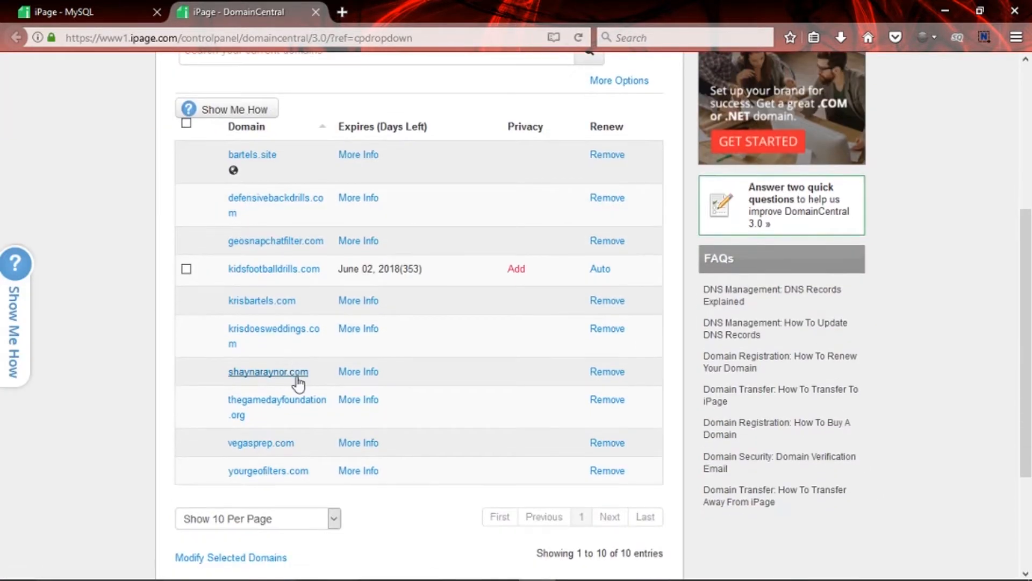
click(279, 472)
scroll(103, 407, down, 3)
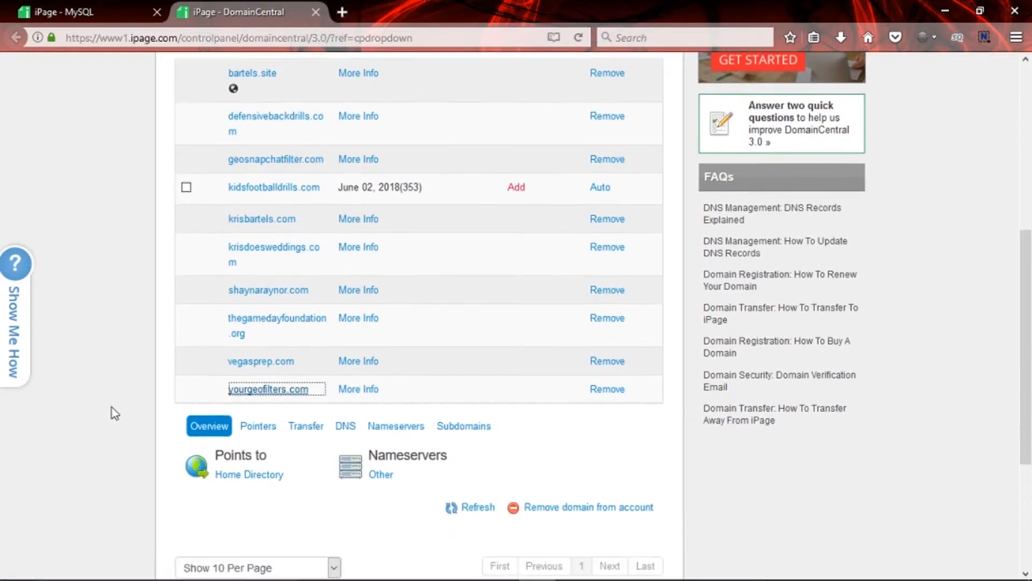
Step: Point yourgeofilters.com to the subdirectory /yourgeofilters and save the pointer, briefly checking the package and old DomainCentral pages in Chrome
click(262, 473)
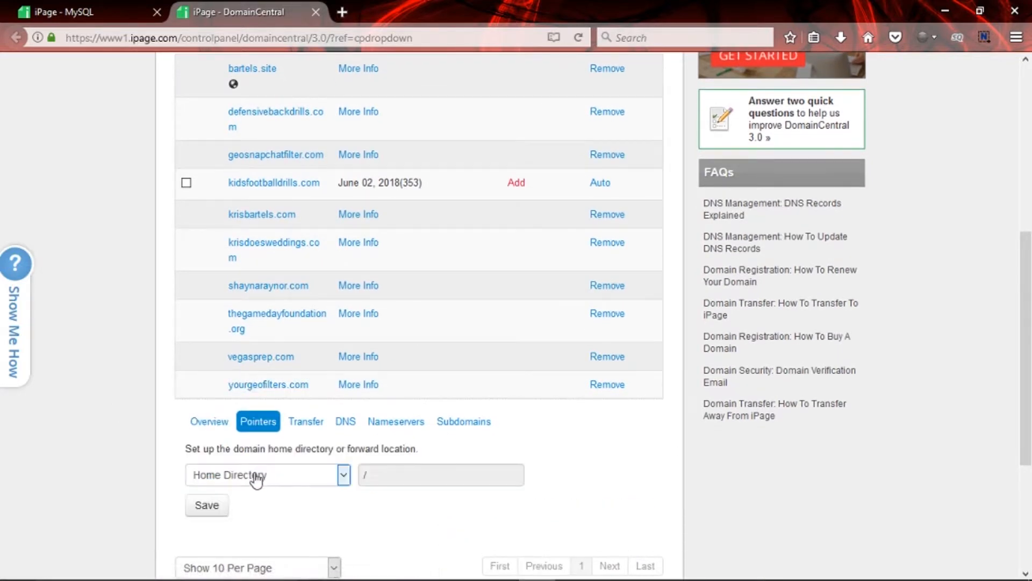
click(257, 479)
click(264, 506)
click(388, 480)
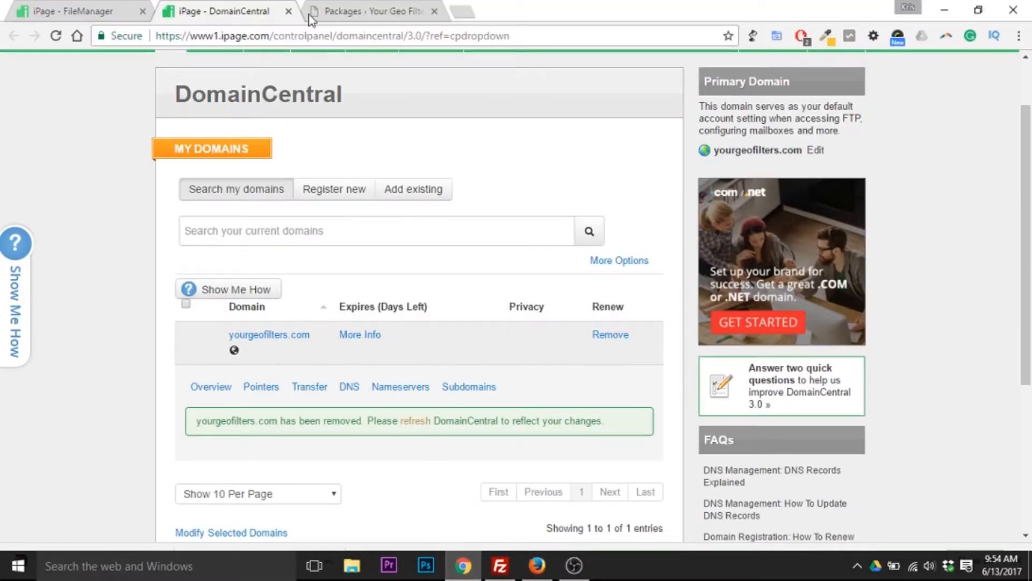
click(356, 17)
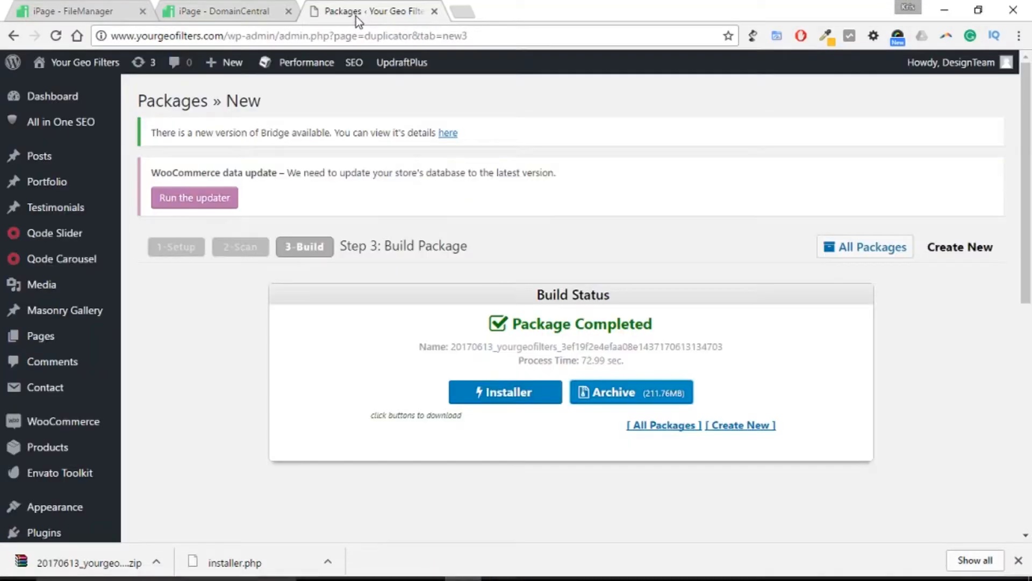
click(223, 17)
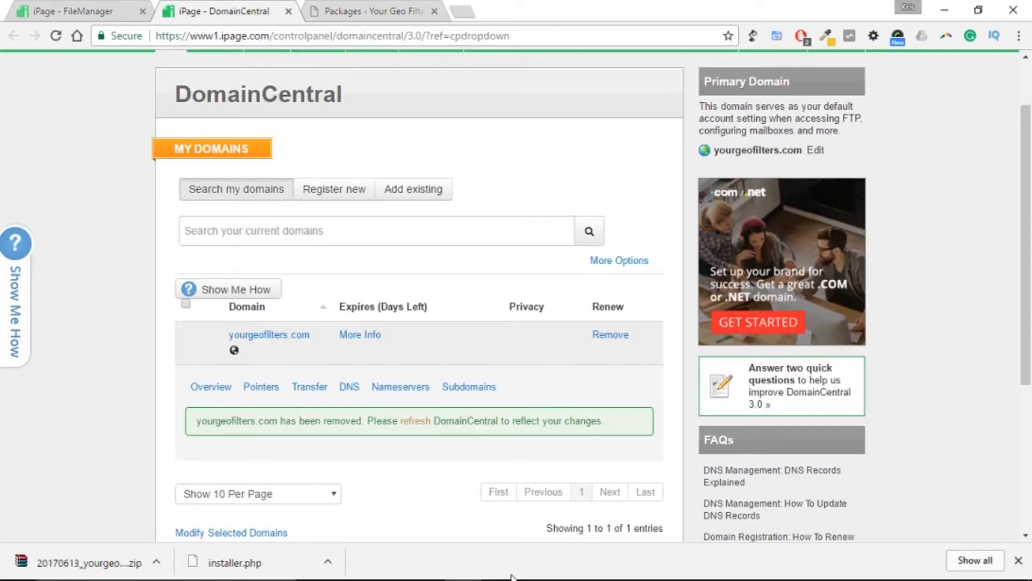
click(536, 565)
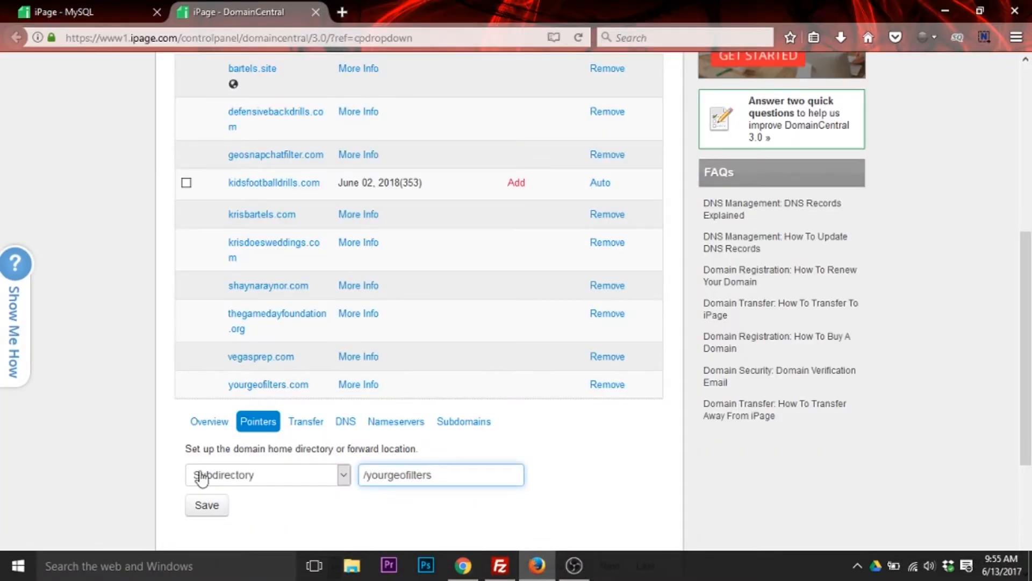
click(221, 506)
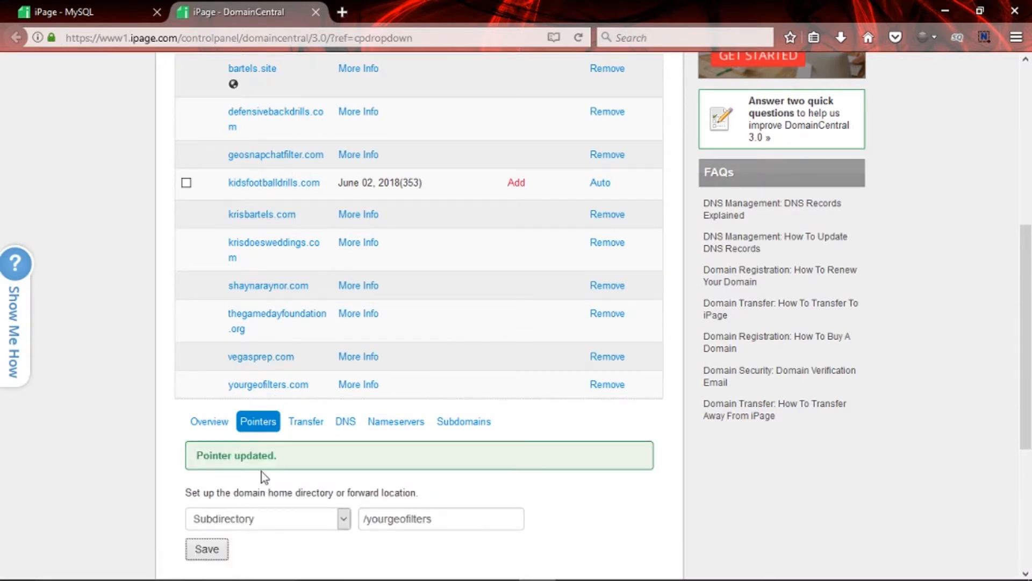
Step: Switch to FileZilla, refresh the local and remote listings, and locate the yourgeofilters folder on the server
scroll(261, 472, up, 3)
click(494, 573)
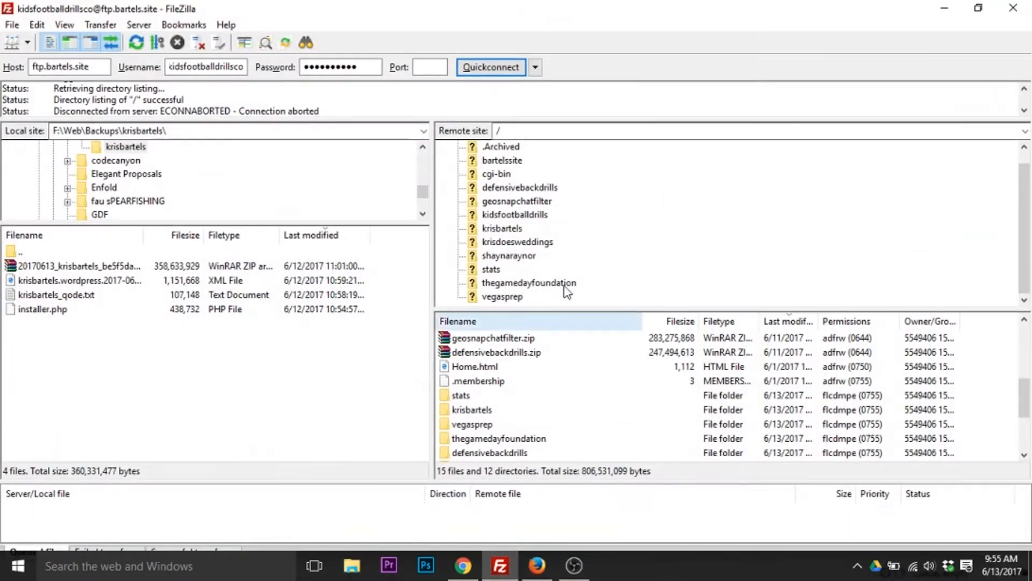
right_click(586, 221)
click(659, 194)
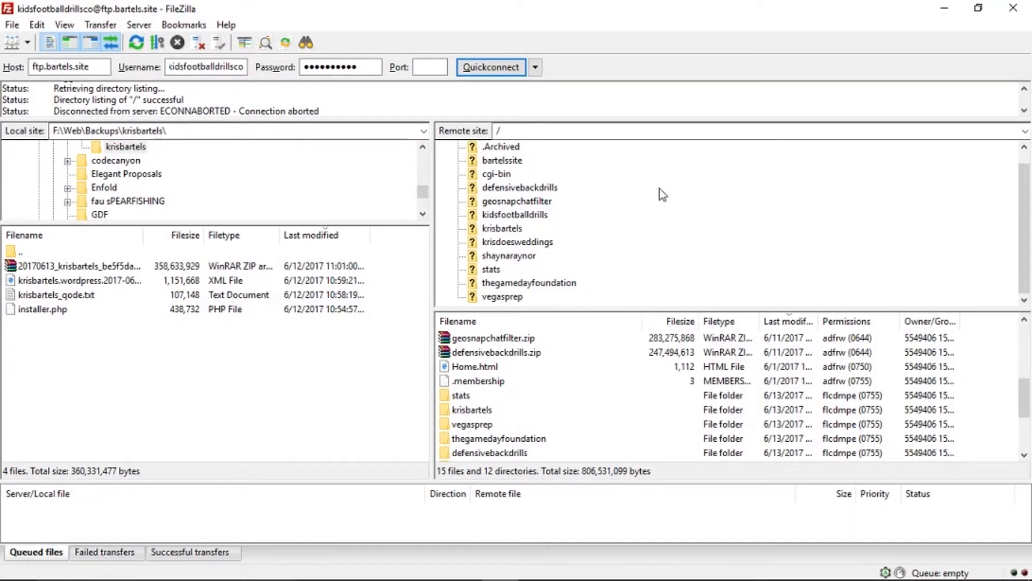
click(137, 43)
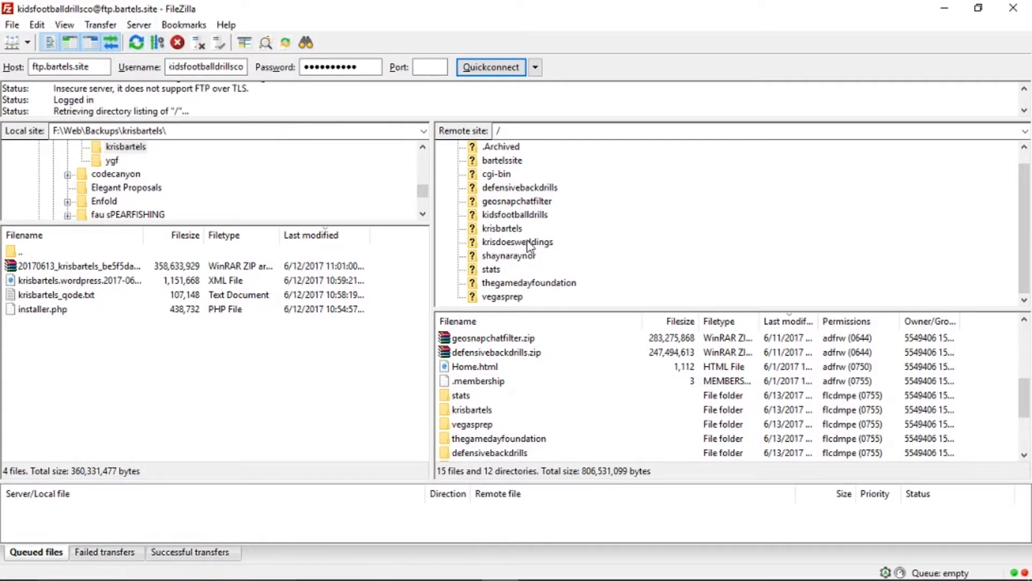
scroll(556, 277, down, 1)
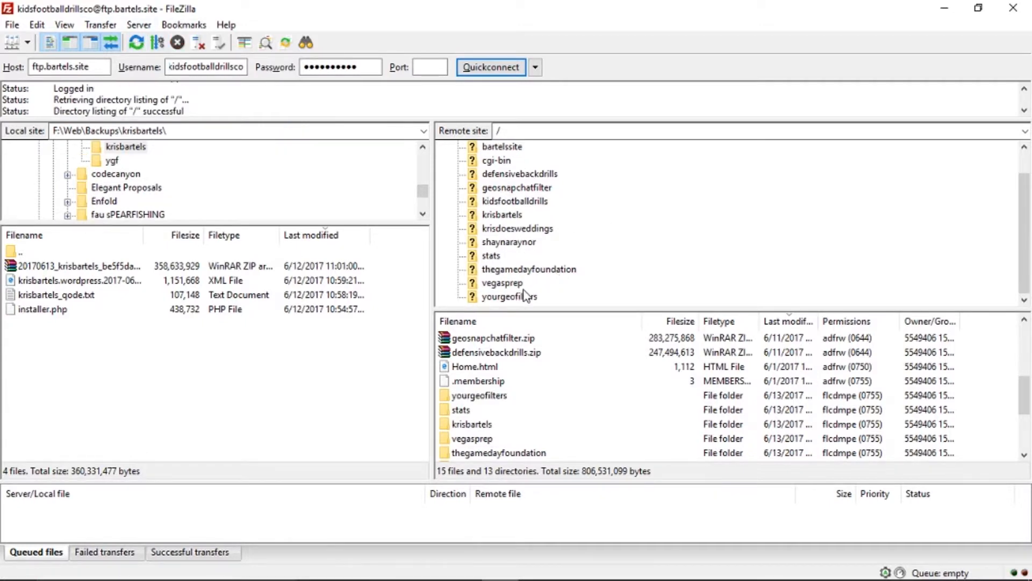
Step: Upload the yourgeofilters archive zip and installer.php from the local ygf backup folder to the server's /yourgeofilters directory
click(510, 297)
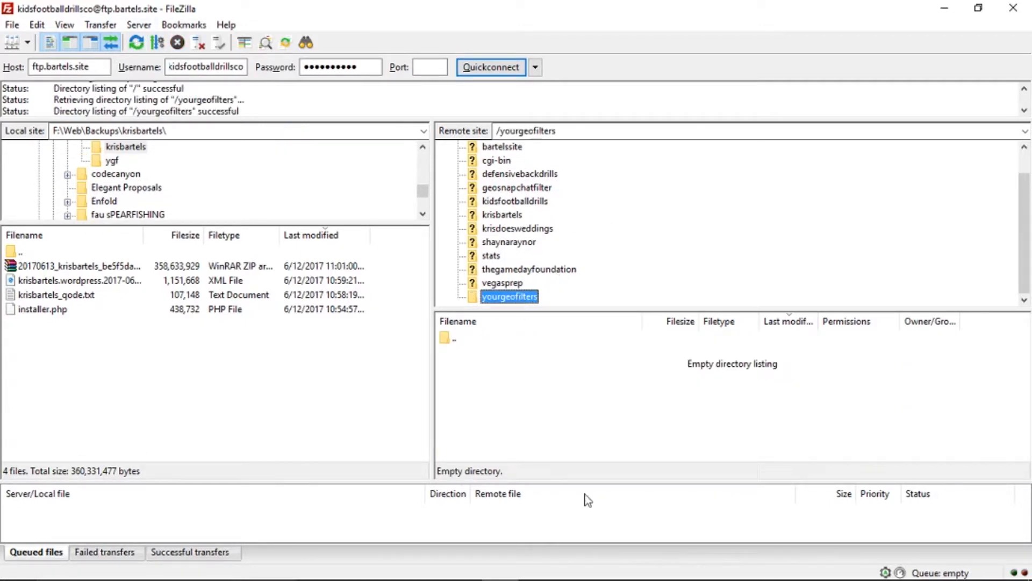
click(112, 160)
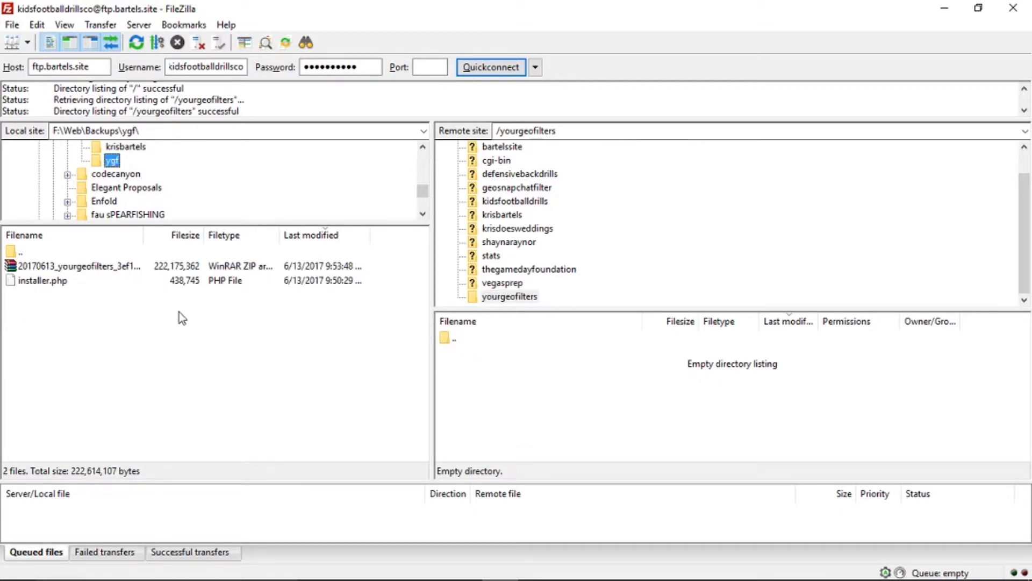
click(43, 266)
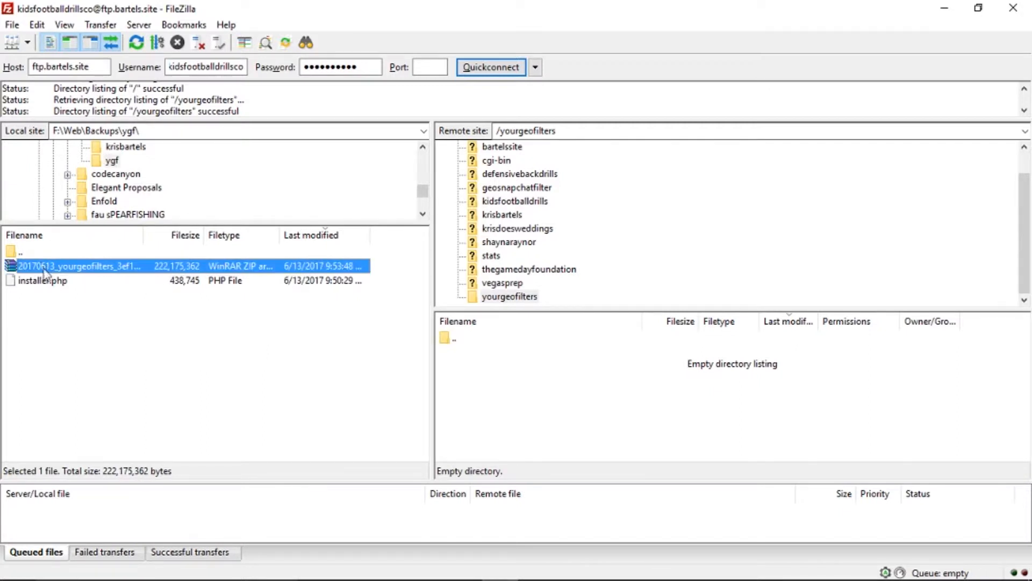
shift+click(47, 282)
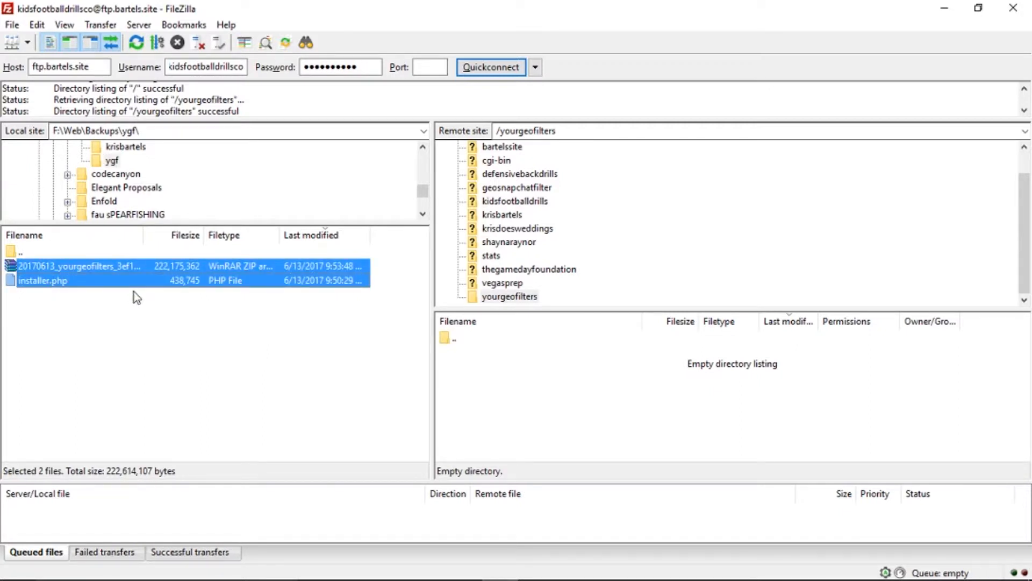
key(Return)
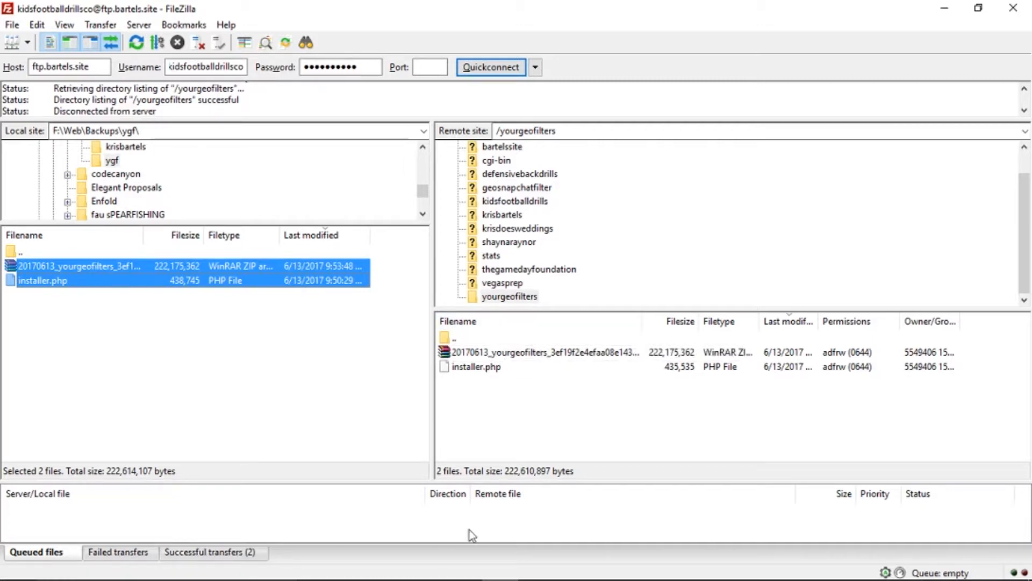
Step: Switch to Firefox and open yourgeofilters.com/installer.php in a new tab
click(536, 570)
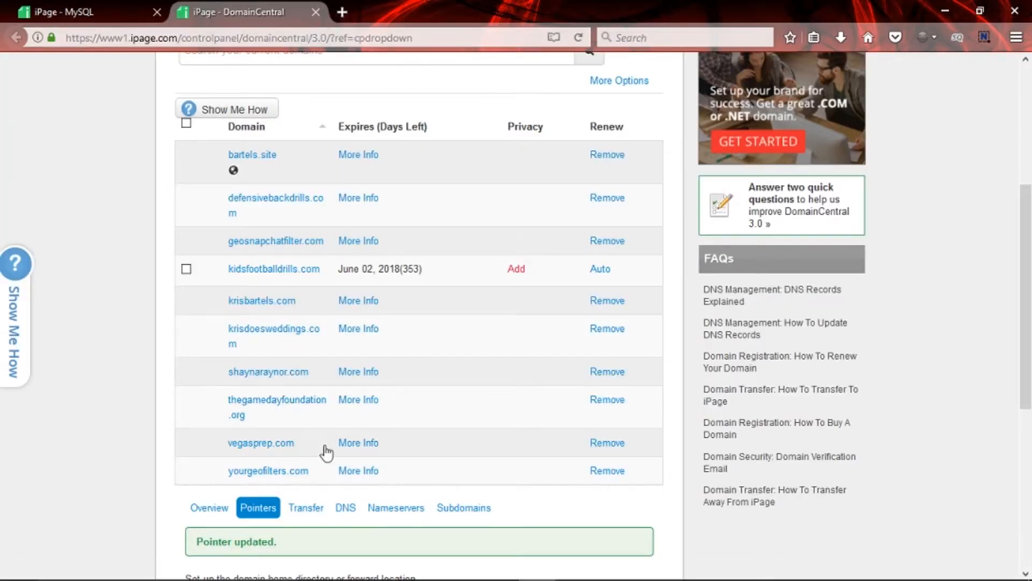
scroll(242, 140, up, 5)
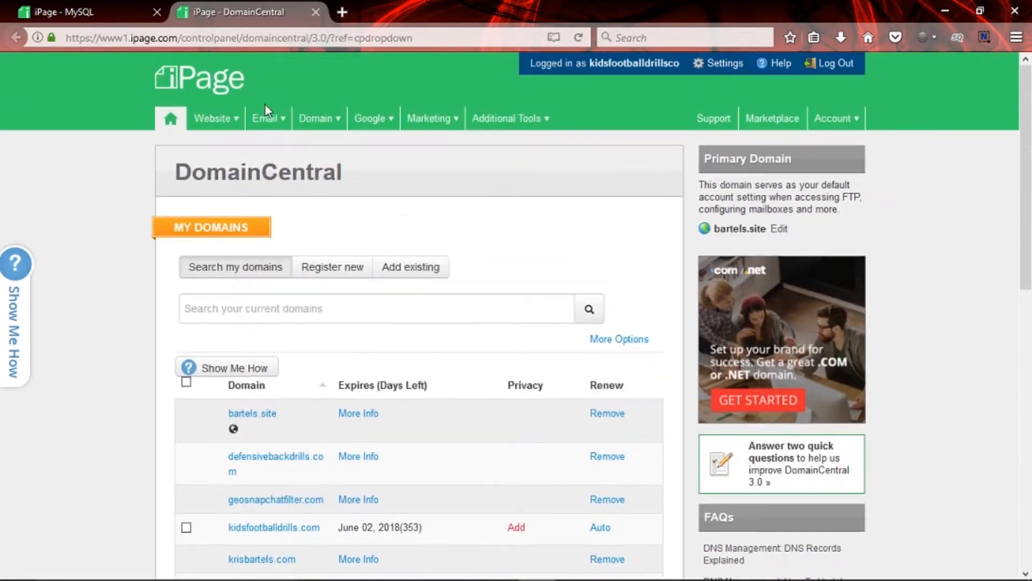
click(341, 12)
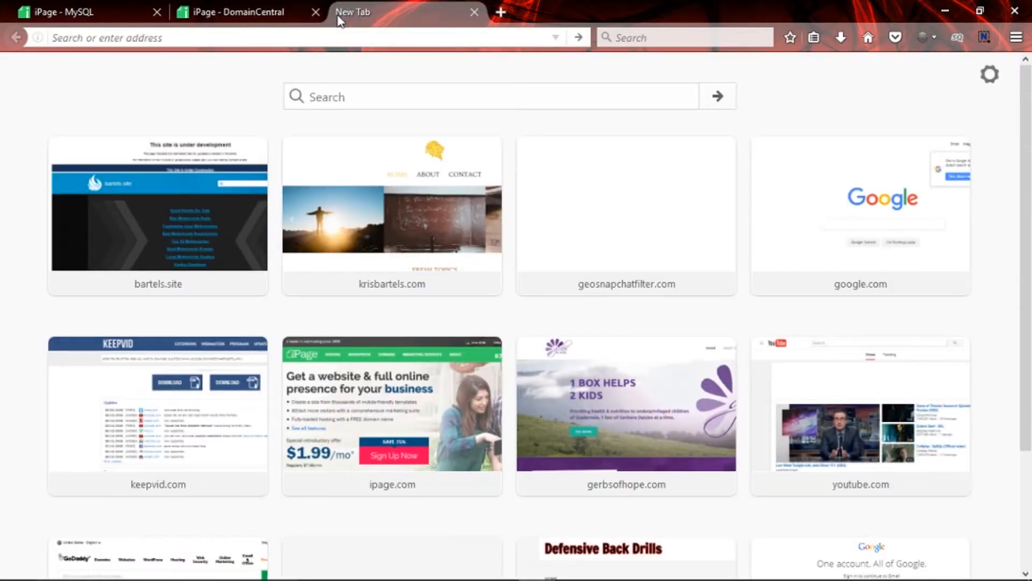
text(yourgeofilters.com/)
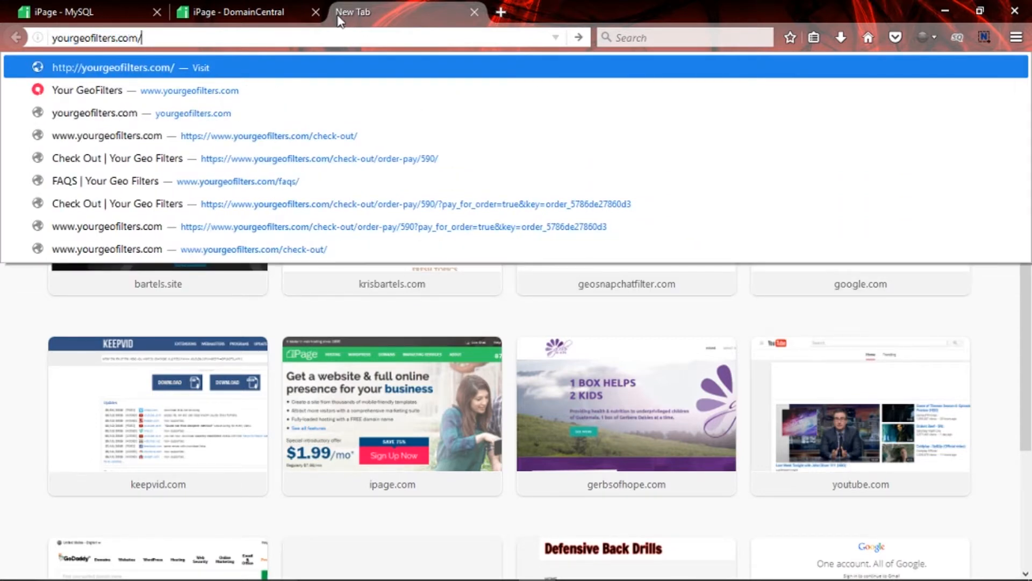
text(insta)
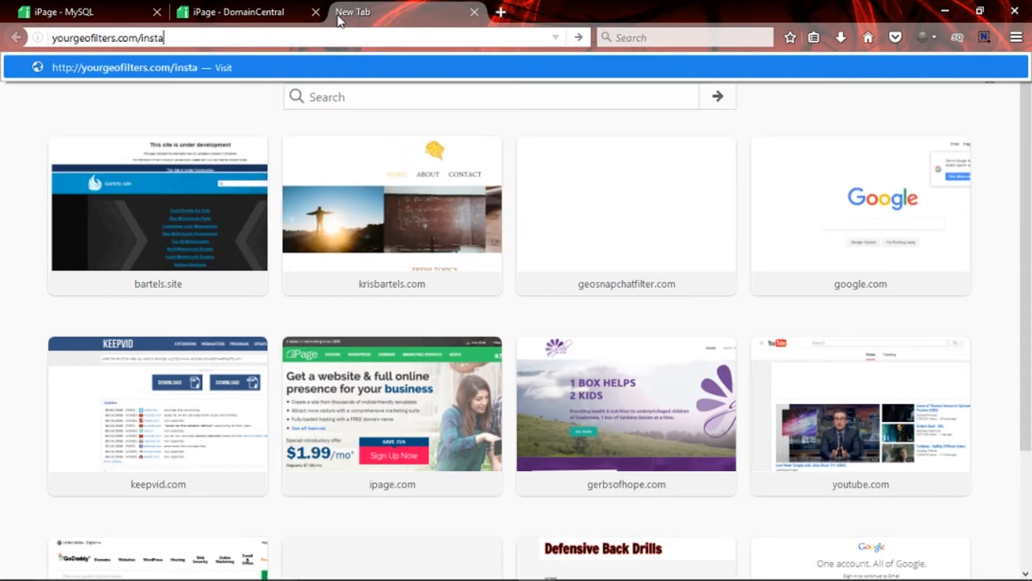
text(ller.php)
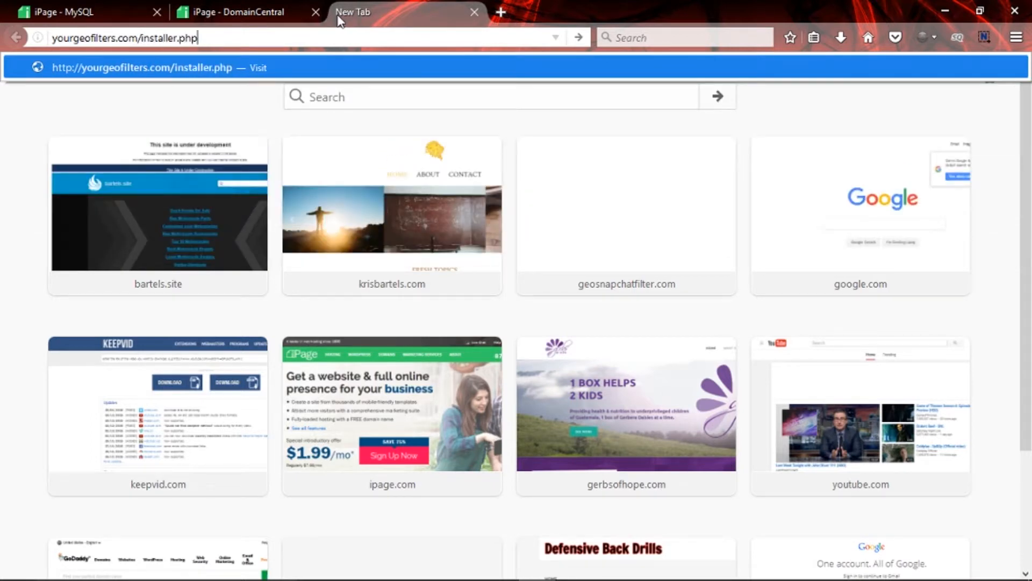
key(Return)
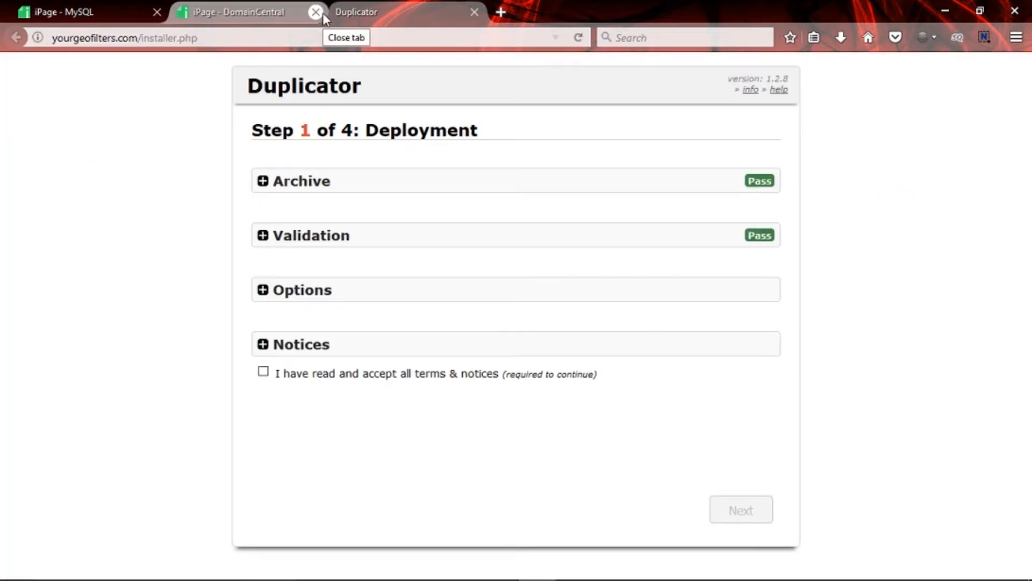
Step: Review the installer's archive details and options, accept the terms and notices, and start the deployment
click(267, 187)
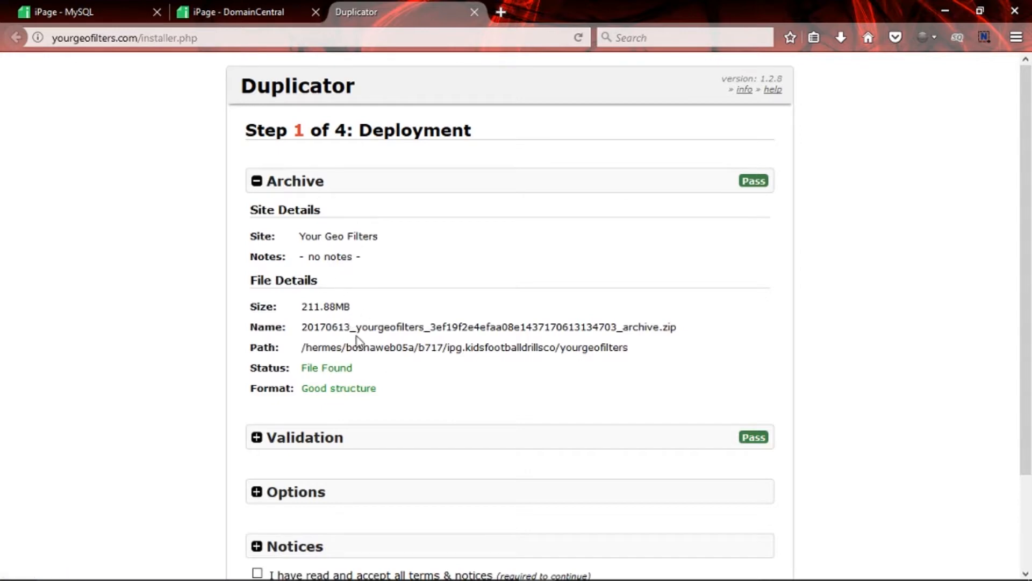
drag(332, 326, 658, 323)
click(657, 322)
scroll(431, 436, down, 3)
click(263, 404)
scroll(361, 368, down, 3)
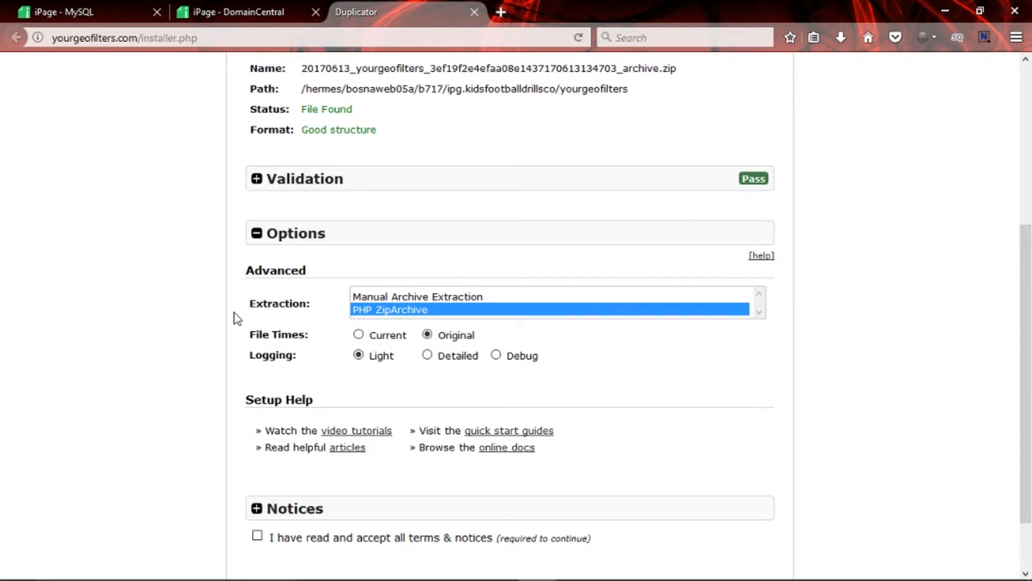
scroll(221, 355, down, 3)
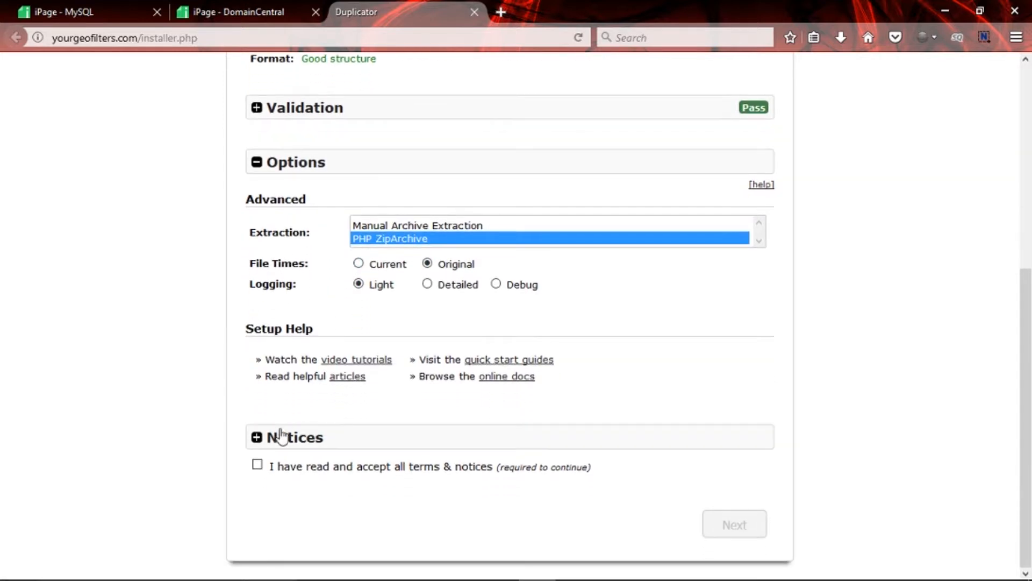
click(257, 465)
click(745, 529)
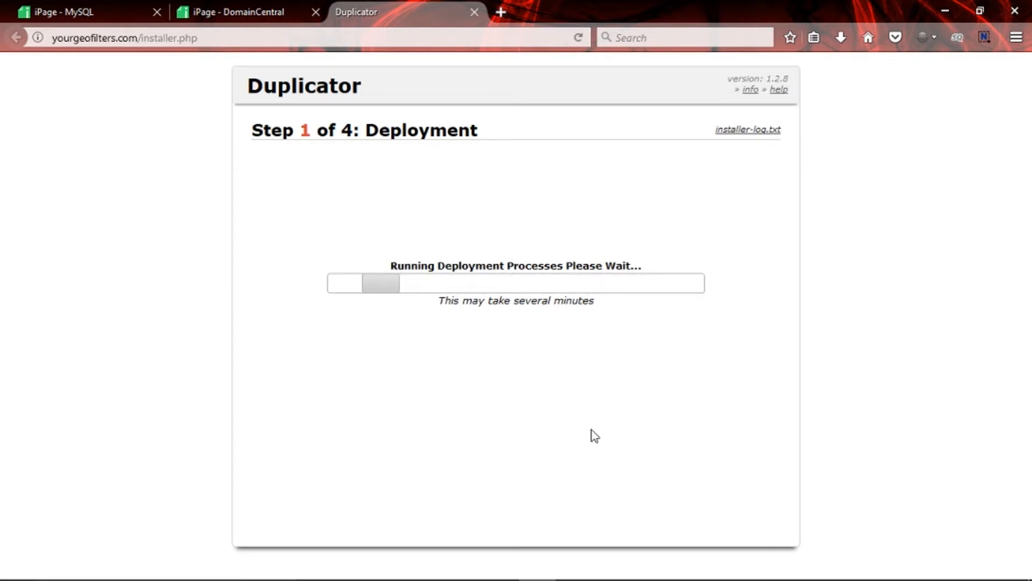
Step: Copy the server name of the ss_dbname_ygf database from the iPage MySQL page and return to the Duplicator installer
click(82, 19)
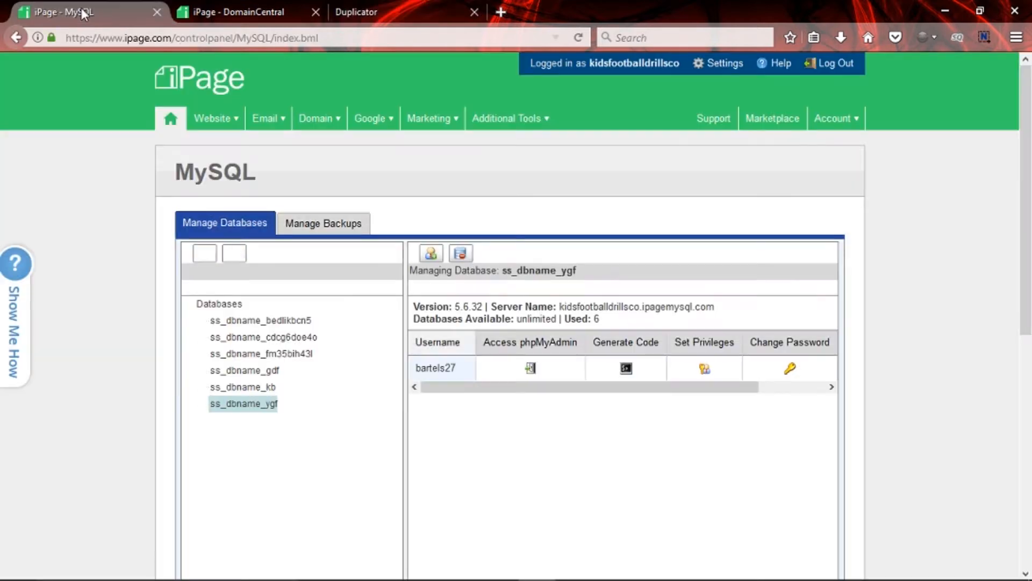
drag(716, 307, 561, 306)
right_click(559, 306)
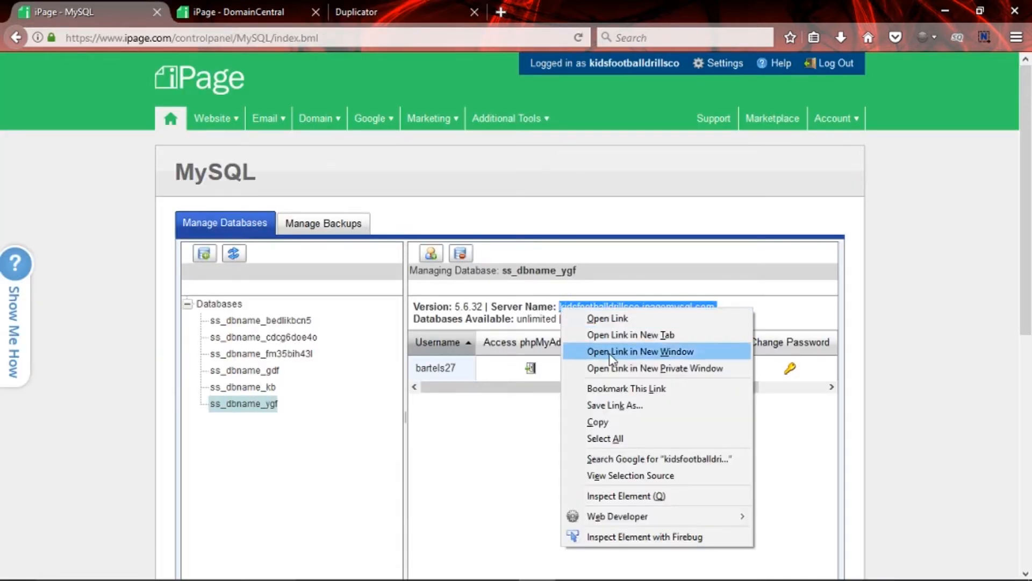
click(621, 423)
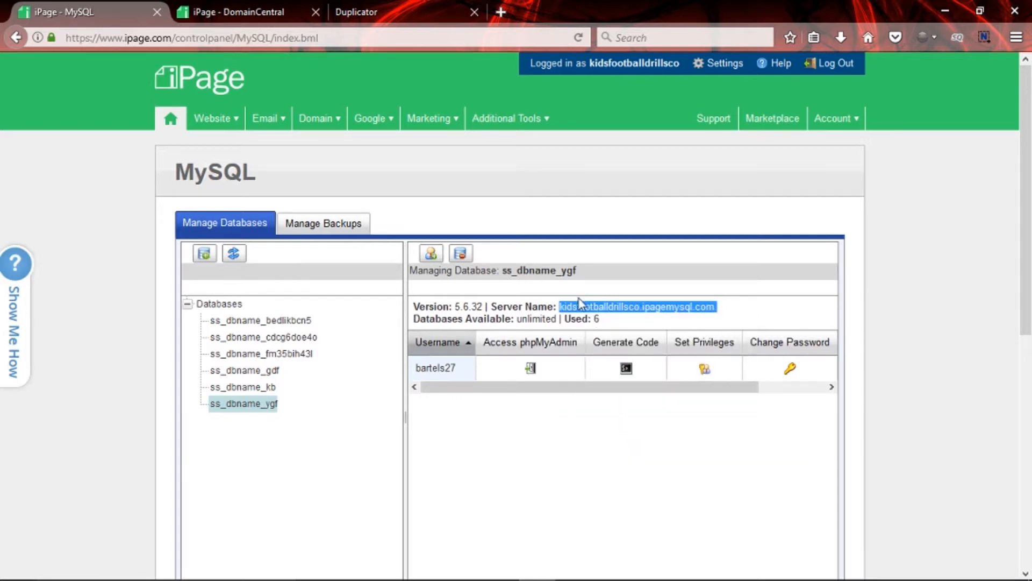
click(371, 12)
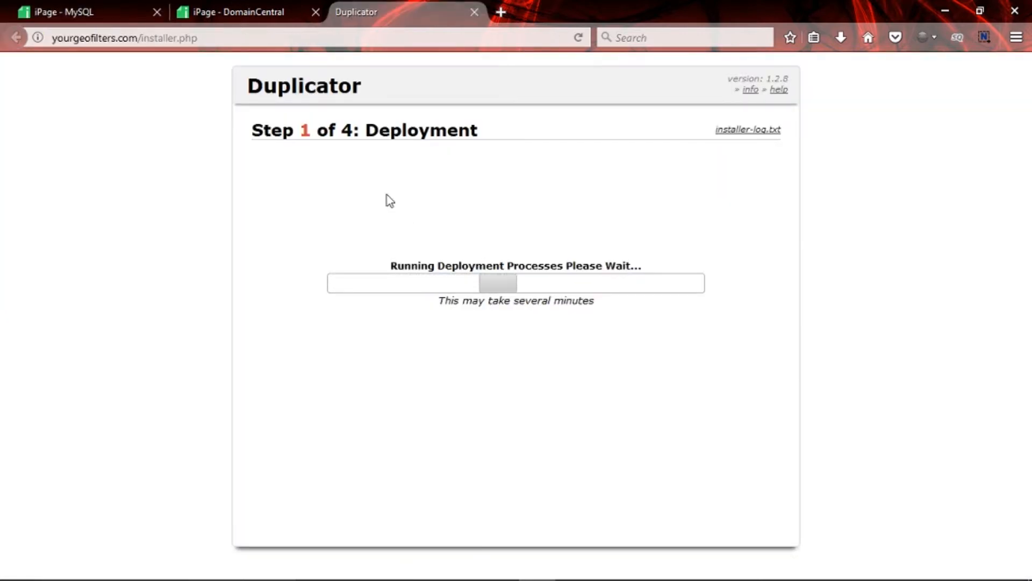
click(115, 18)
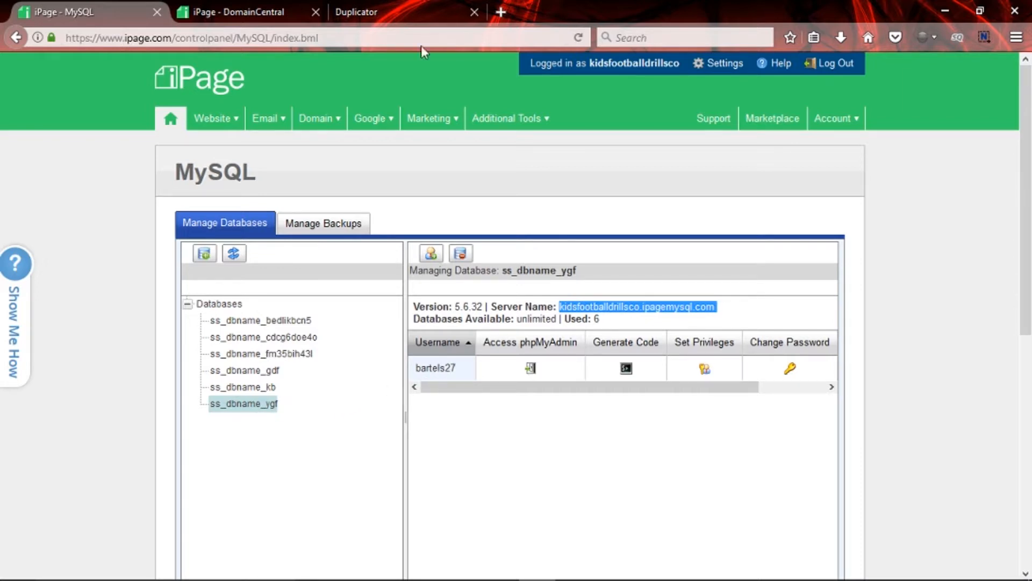
click(362, 11)
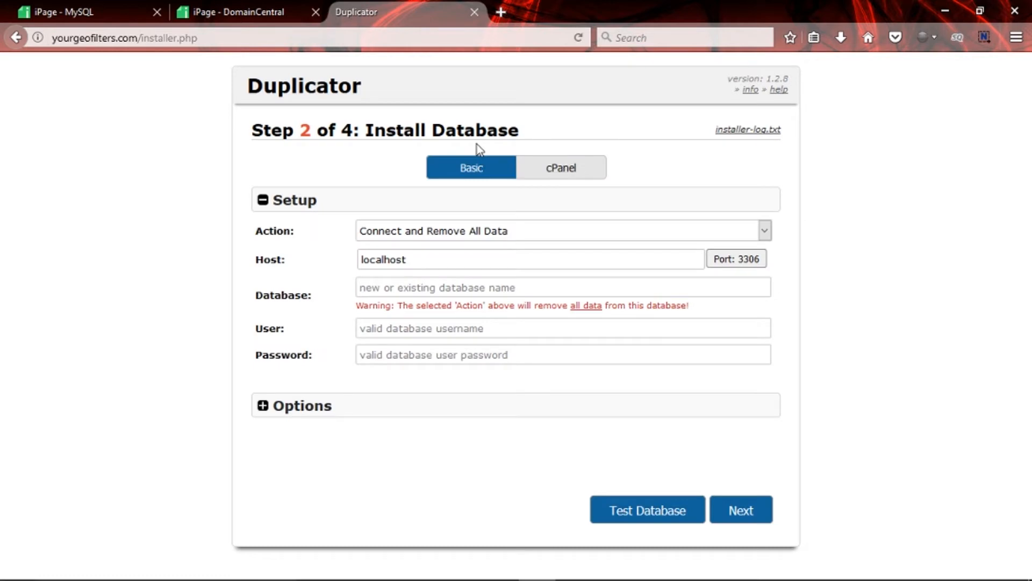
Step: Choose Connect and Remove All Data as the database action and set the host to kidsfootballdrillsco.ipagemysql.com
click(541, 233)
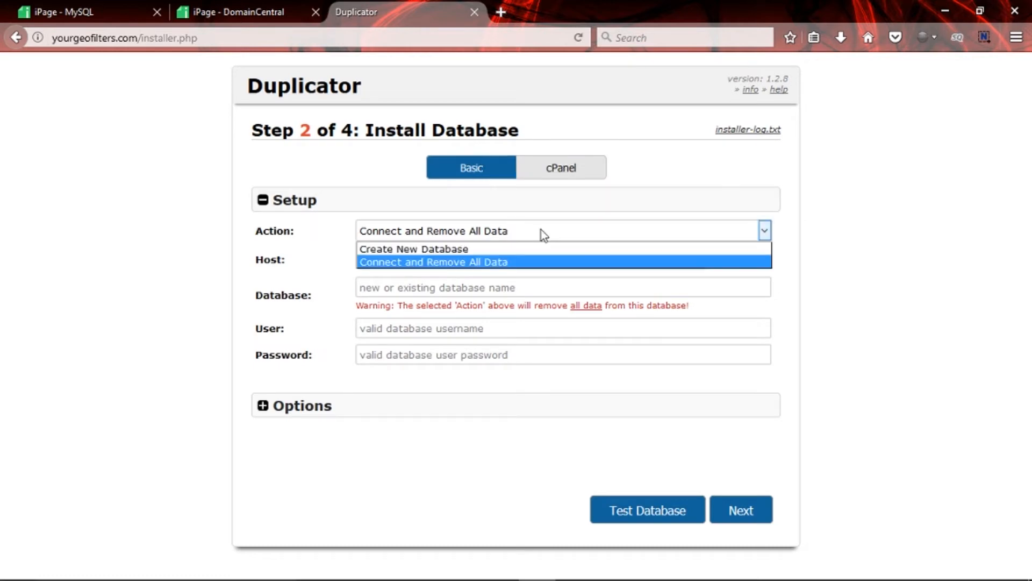
click(518, 263)
click(498, 236)
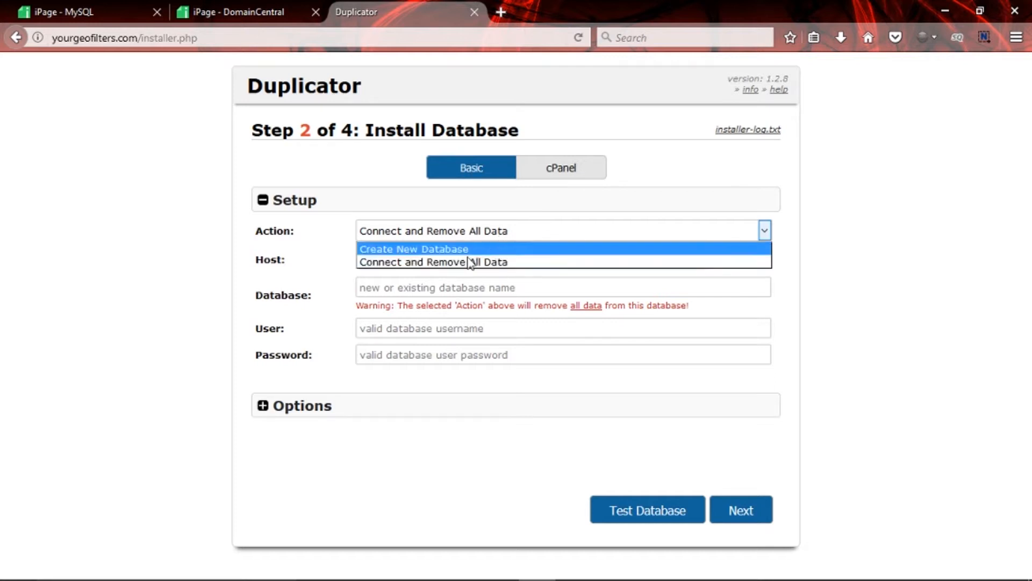
click(498, 263)
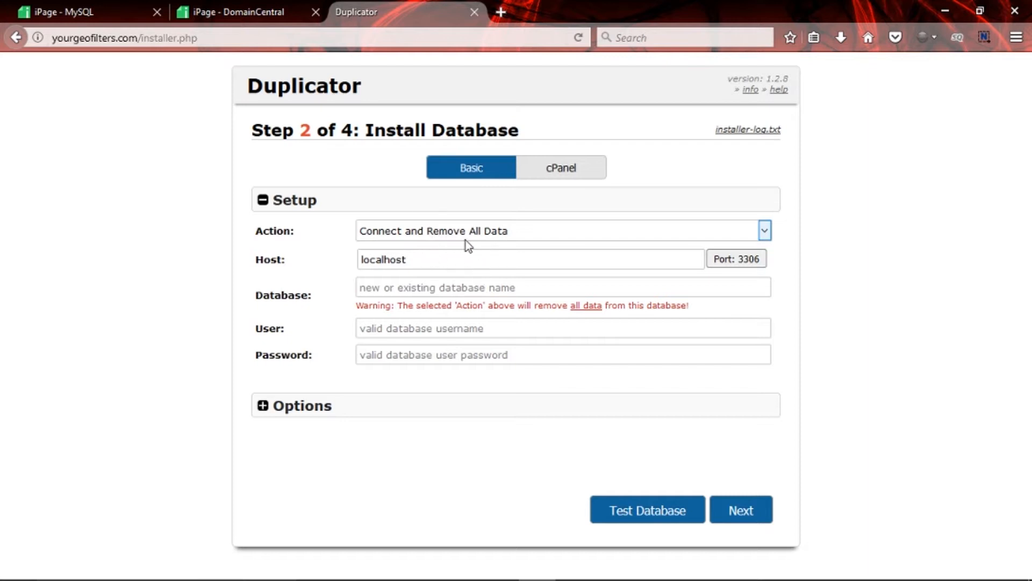
double_click(466, 259)
key(ctrl+v)
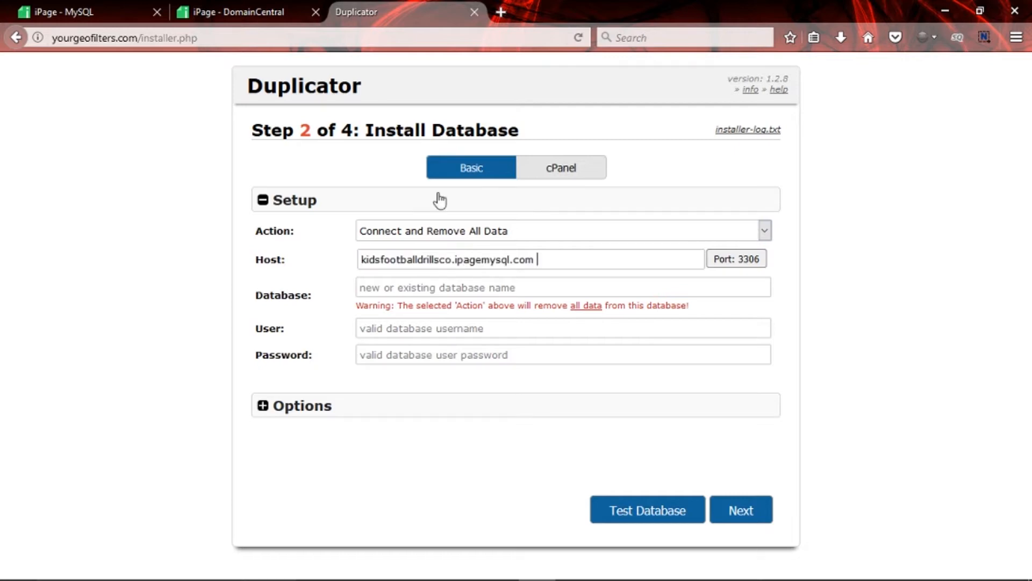
Step: Copy the database name ss_dbname_ygf from the iPage MySQL page into the installer's database setting
click(248, 6)
click(140, 14)
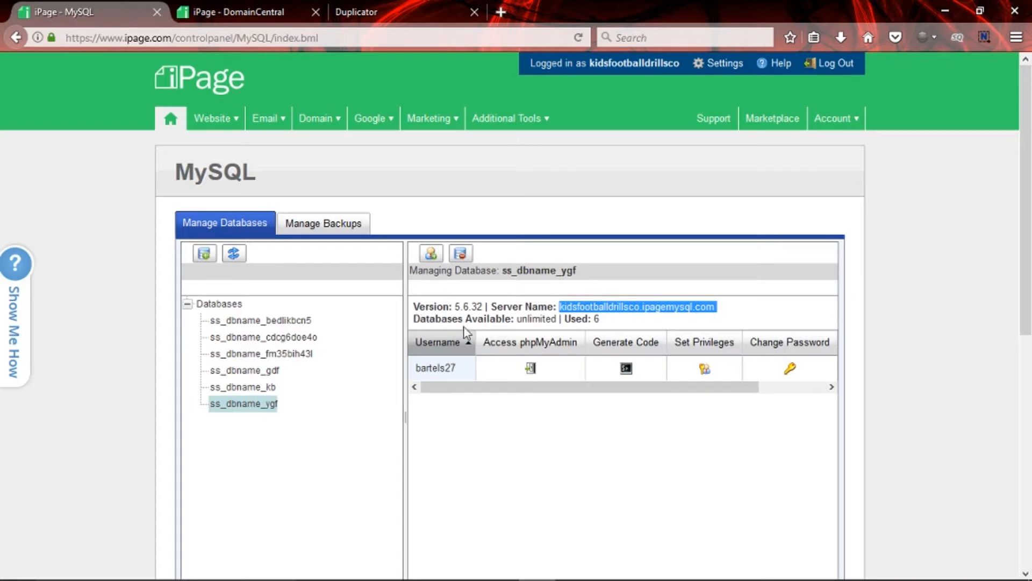
click(525, 272)
drag(580, 272, 505, 276)
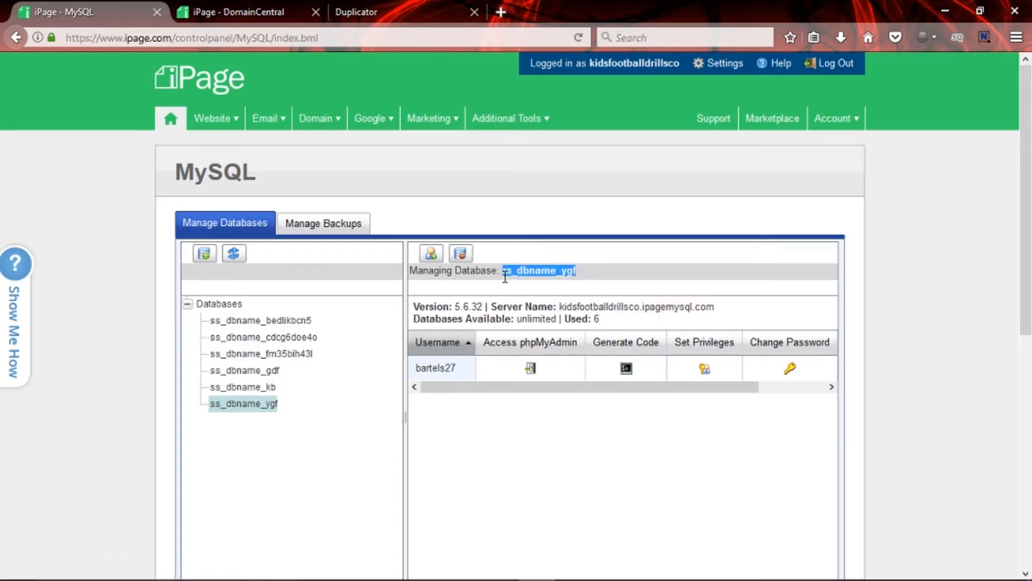
click(369, 11)
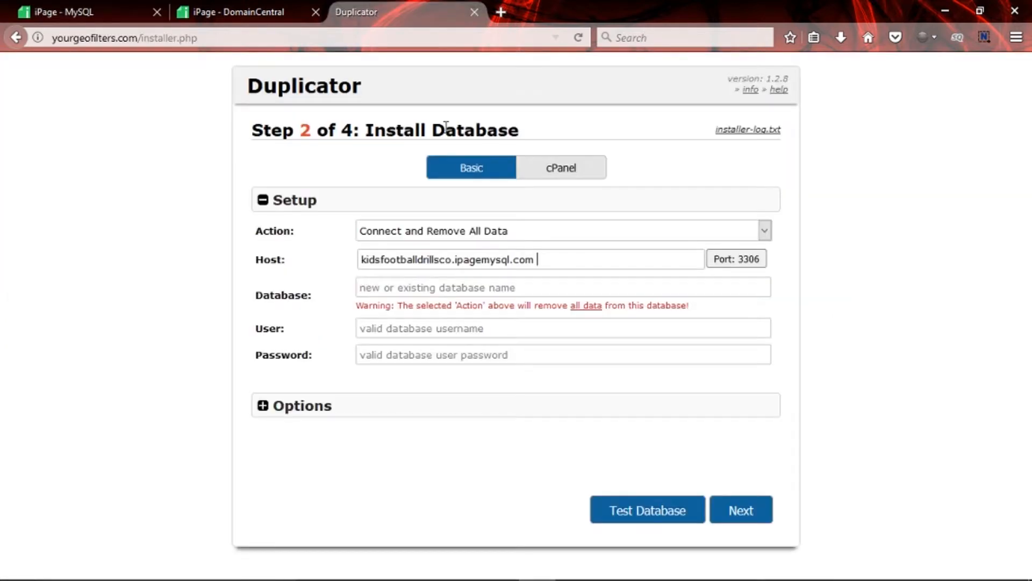
click(462, 286)
key(ctrl+v)
Step: Enter the database username and the database user password in the installer's setup
click(454, 327)
key(Tab)
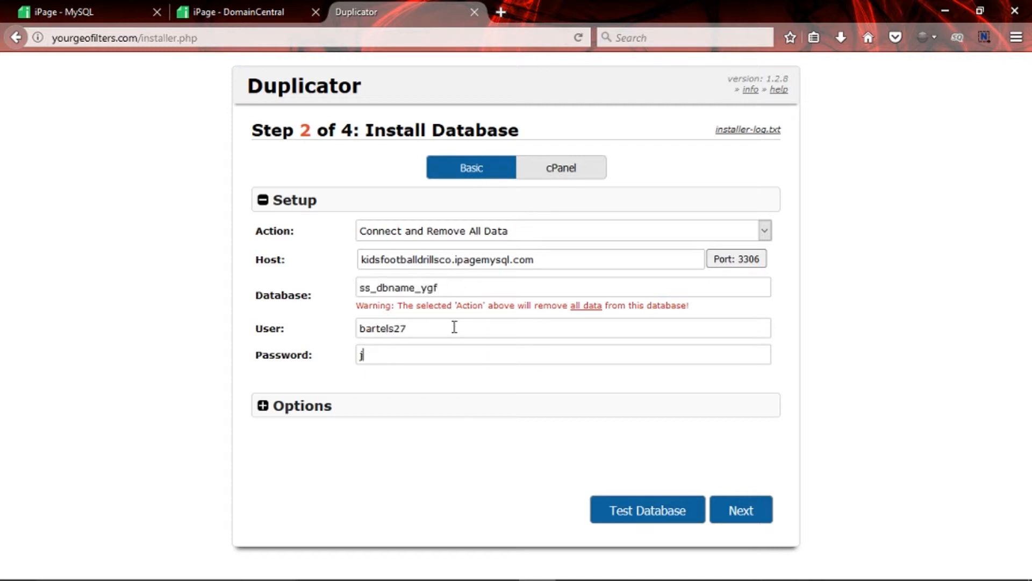
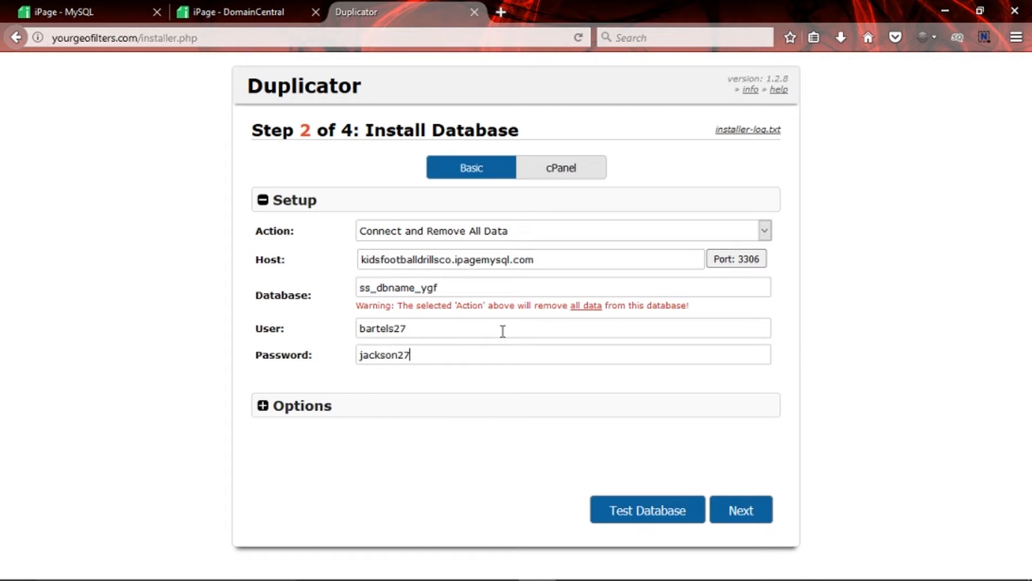
Step: Review the database options, test the database connection, and run the database install with the entered settings
click(321, 414)
scroll(544, 441, down, 2)
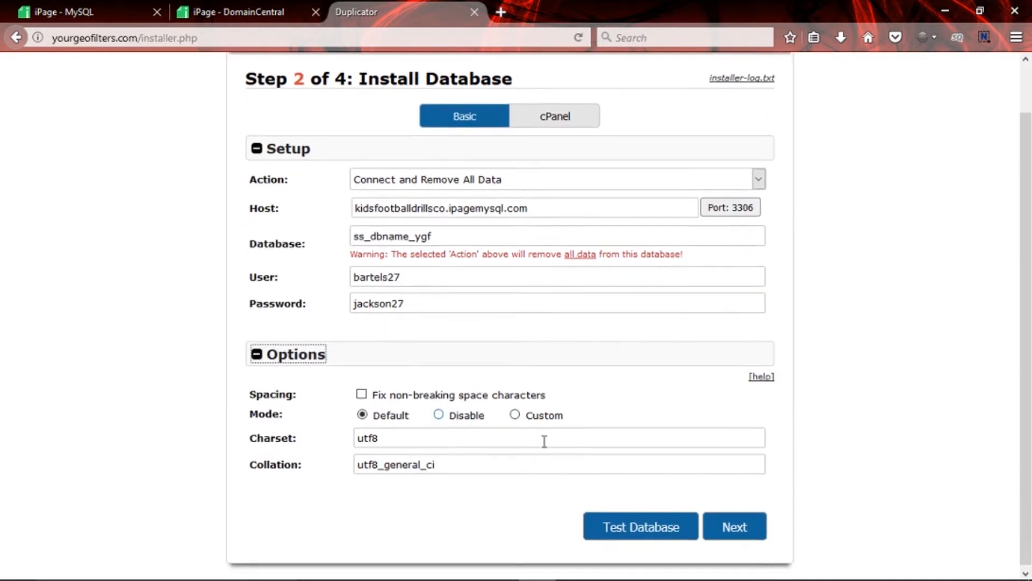
click(653, 530)
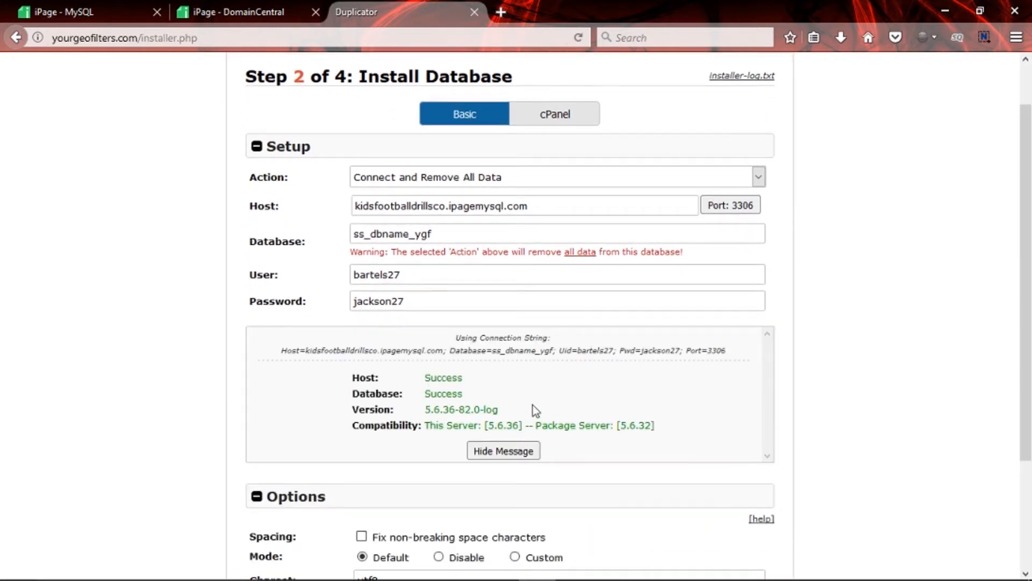
scroll(535, 410, down, 5)
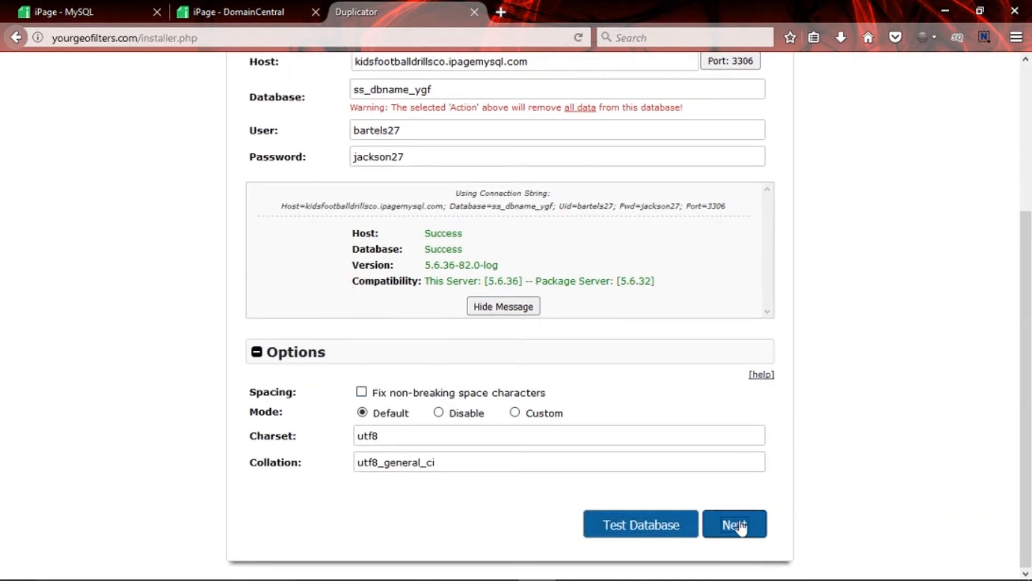
click(741, 526)
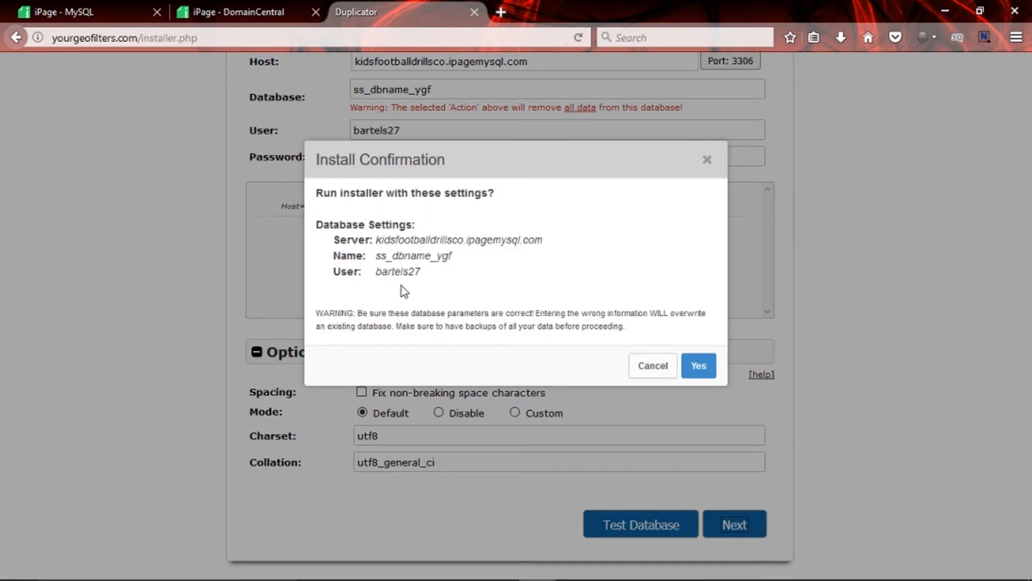
click(698, 366)
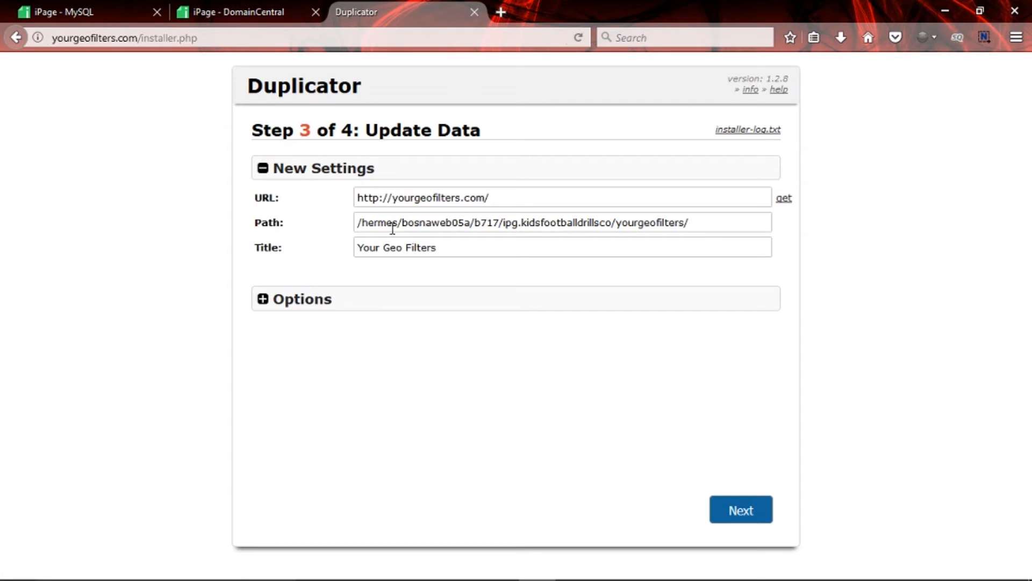
Step: Review the options, run the data update with the filled-in URL, path and title, and try the installer's site login
click(285, 300)
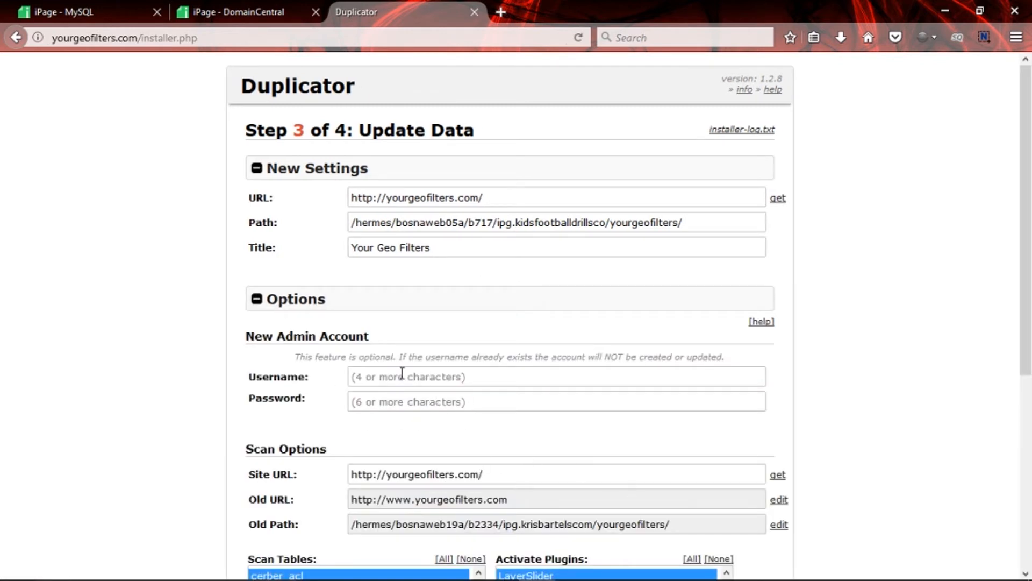
click(248, 301)
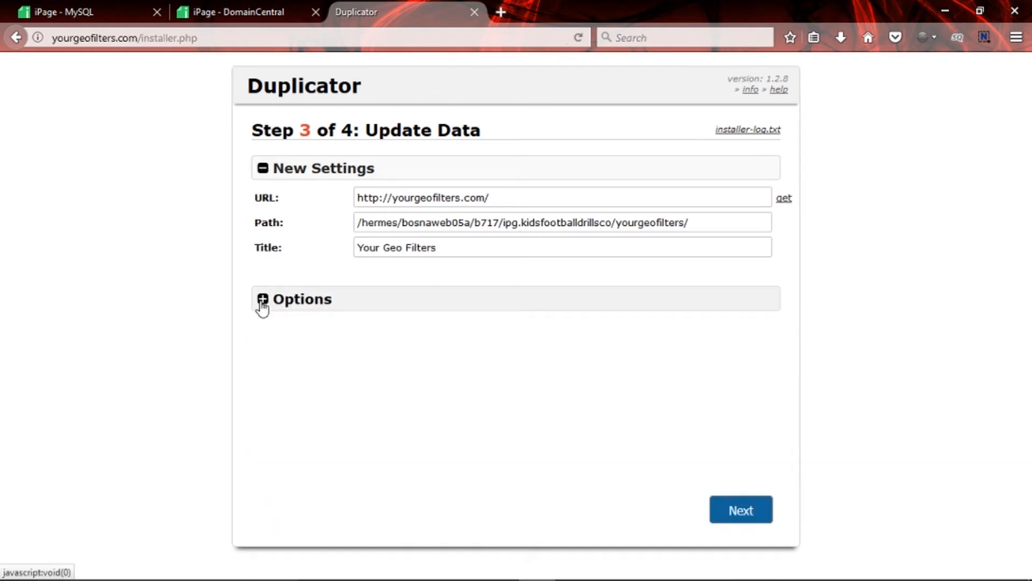
click(765, 510)
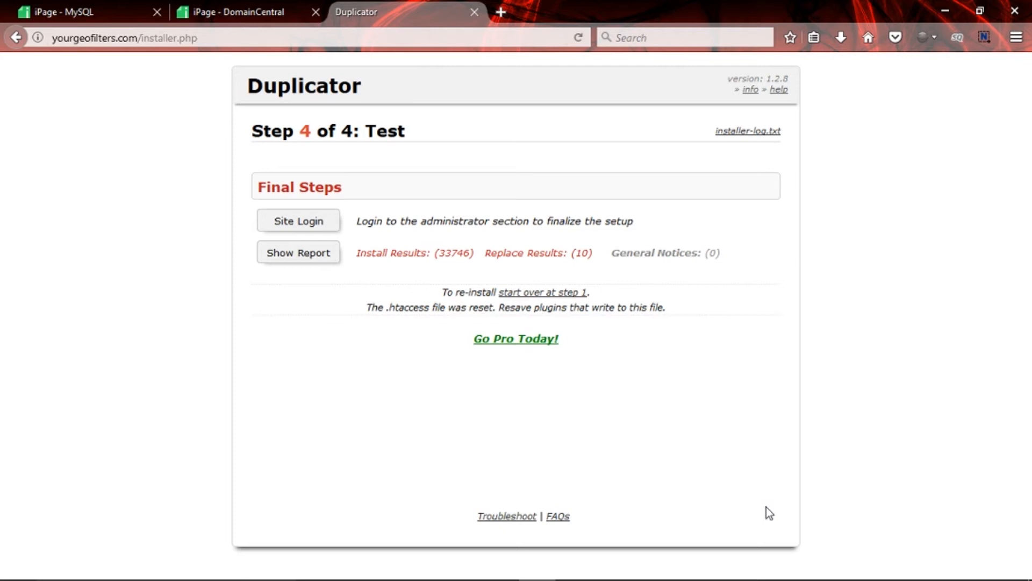
click(318, 221)
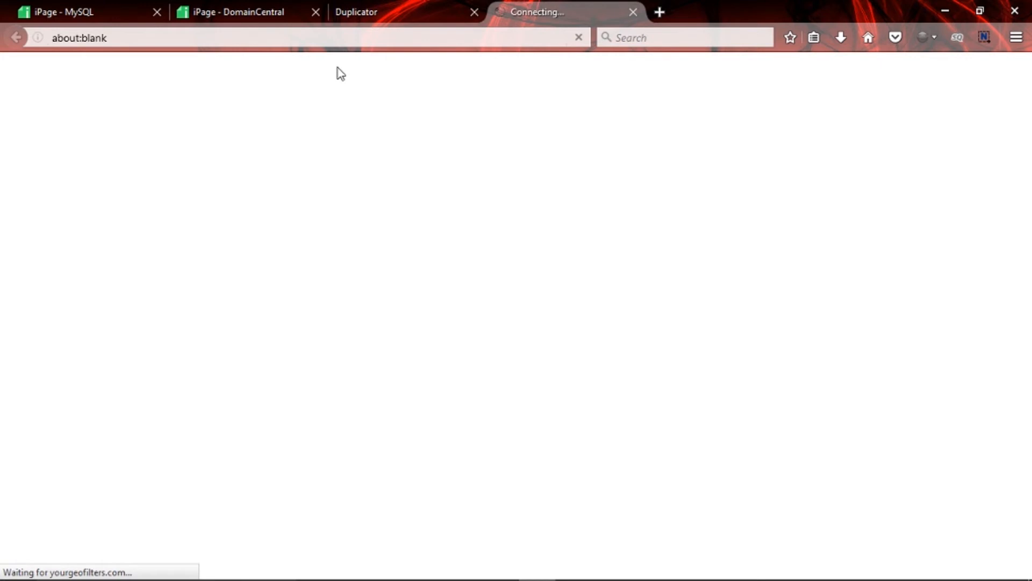
click(633, 12)
Step: Switch to Chrome and open the site's WordPress login page at yourgeofilters.com/geologin
click(463, 565)
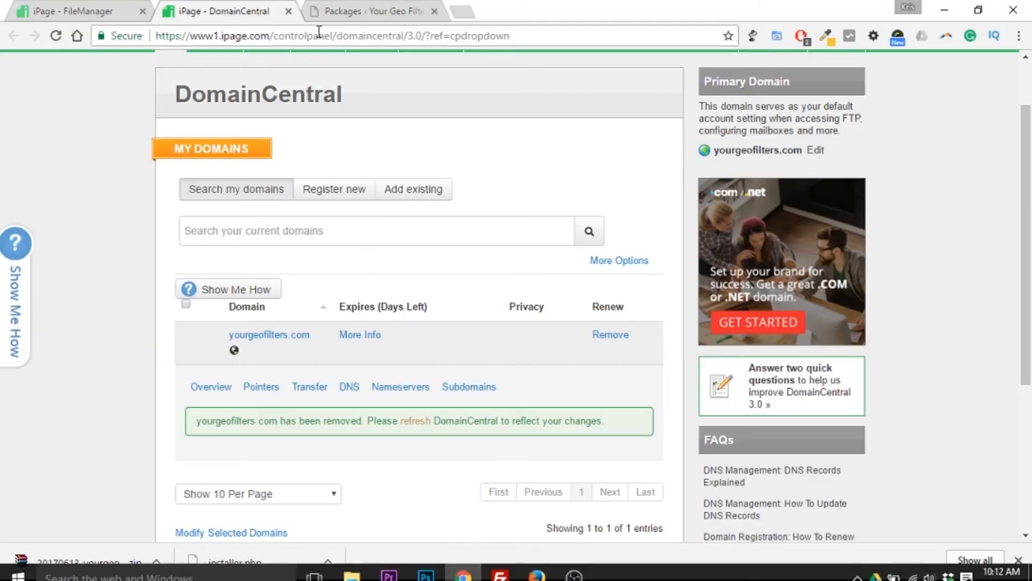
click(356, 11)
click(94, 63)
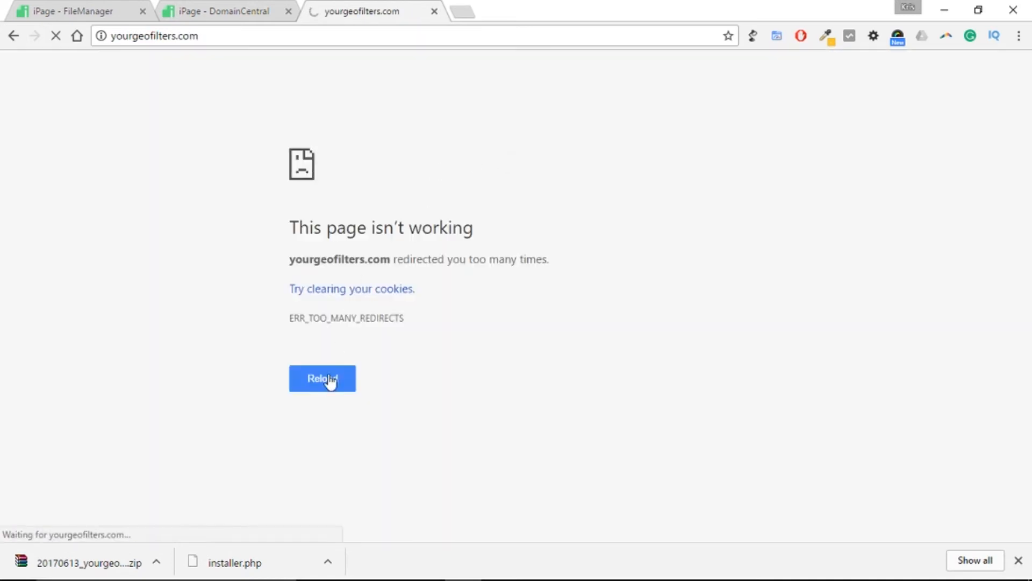
click(328, 380)
click(227, 39)
click(250, 38)
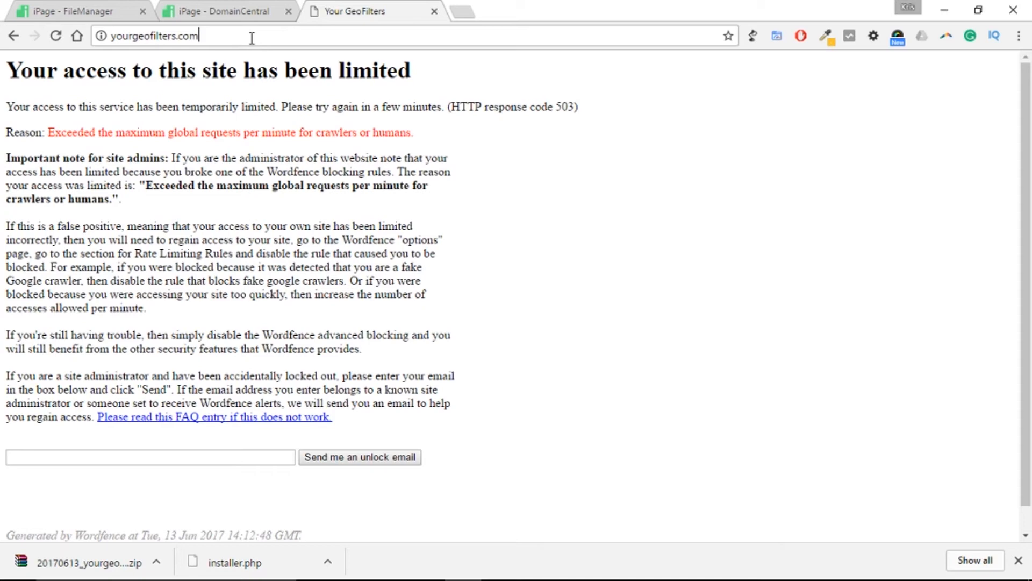
text(/)
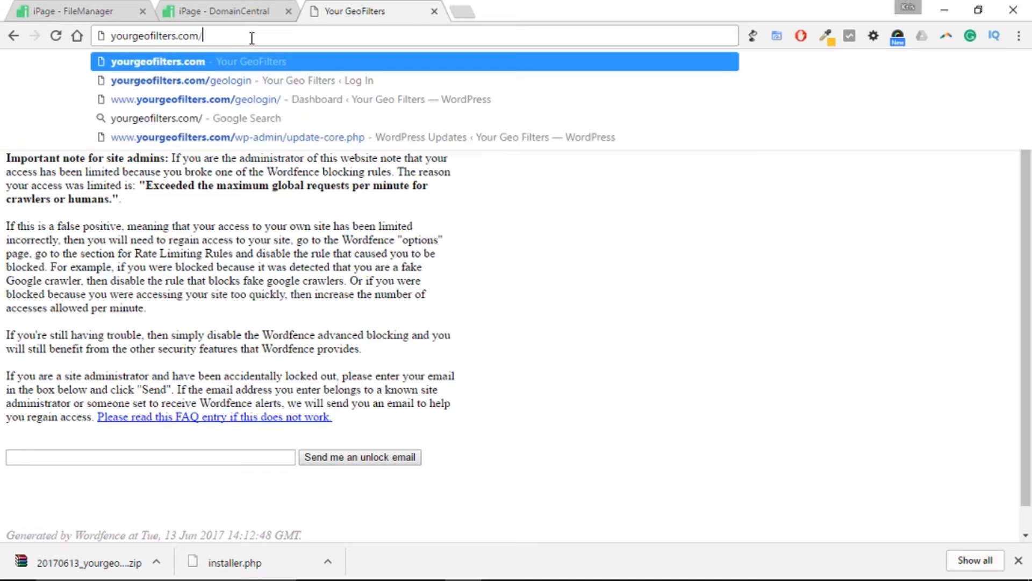
click(257, 78)
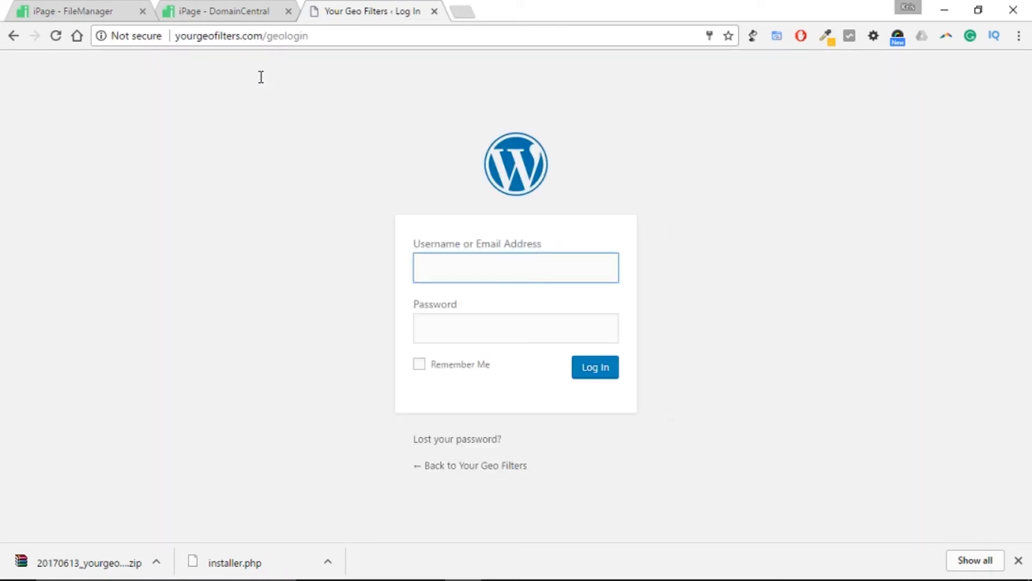
Step: Log in to the WordPress admin with the account's username and password
click(473, 264)
click(488, 295)
click(590, 366)
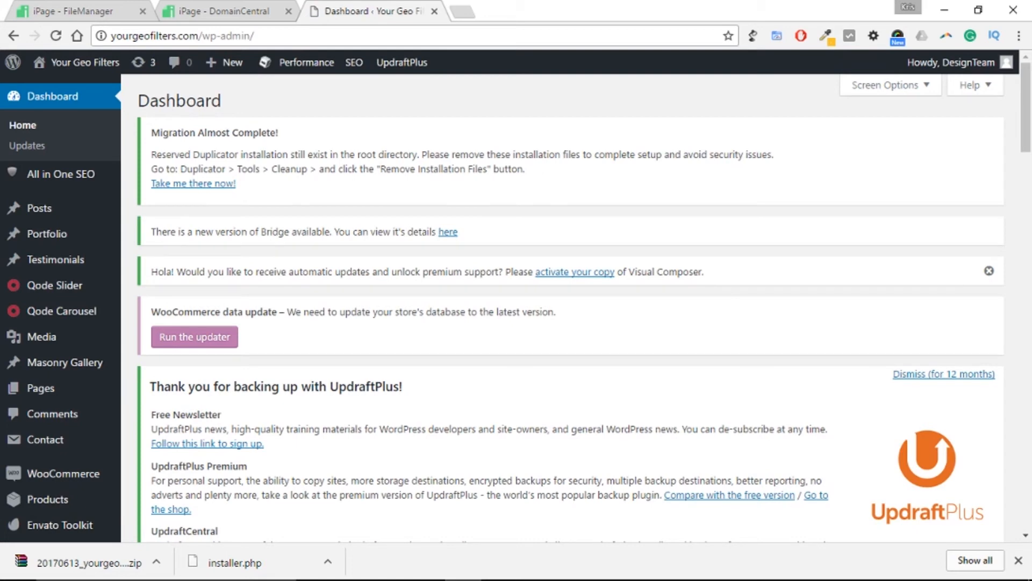
Step: Go to Duplicator's cleanup tools from the migration notice and remove the installation files
click(203, 182)
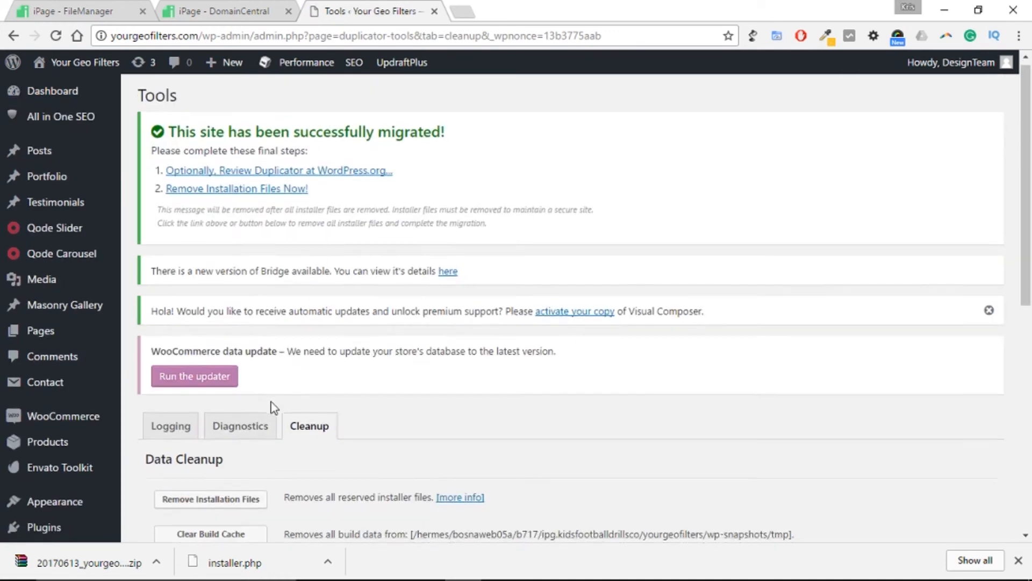
scroll(272, 398, down, 3)
click(248, 359)
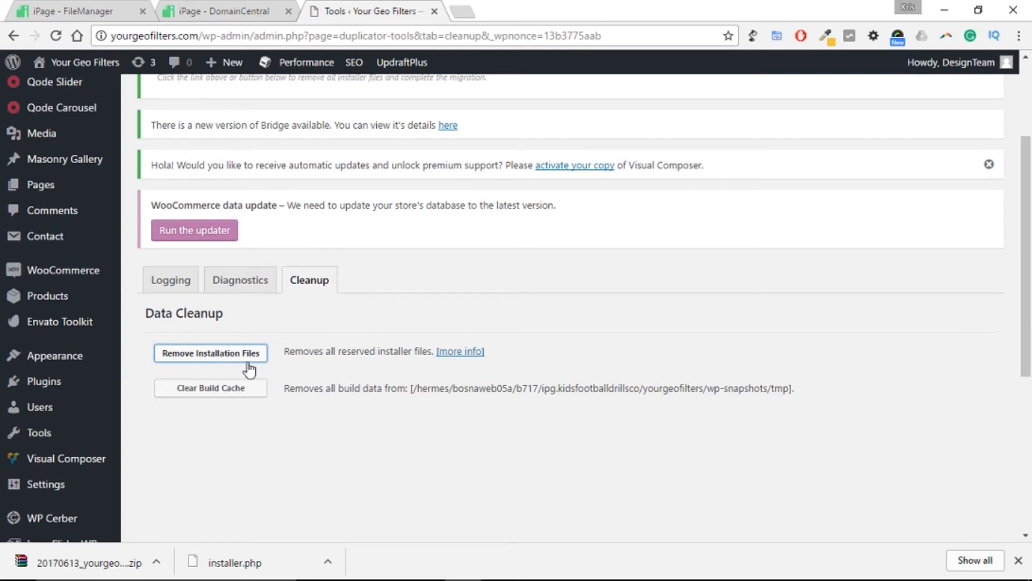
click(248, 364)
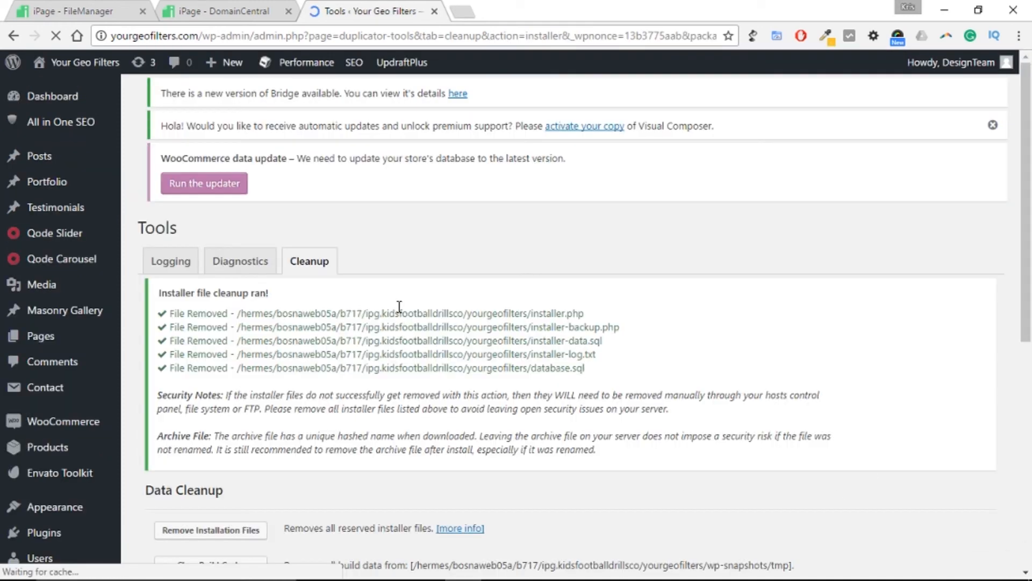
Step: Clear Duplicator's build cache and confirm the removal of all build cache files
scroll(399, 306, down, 1)
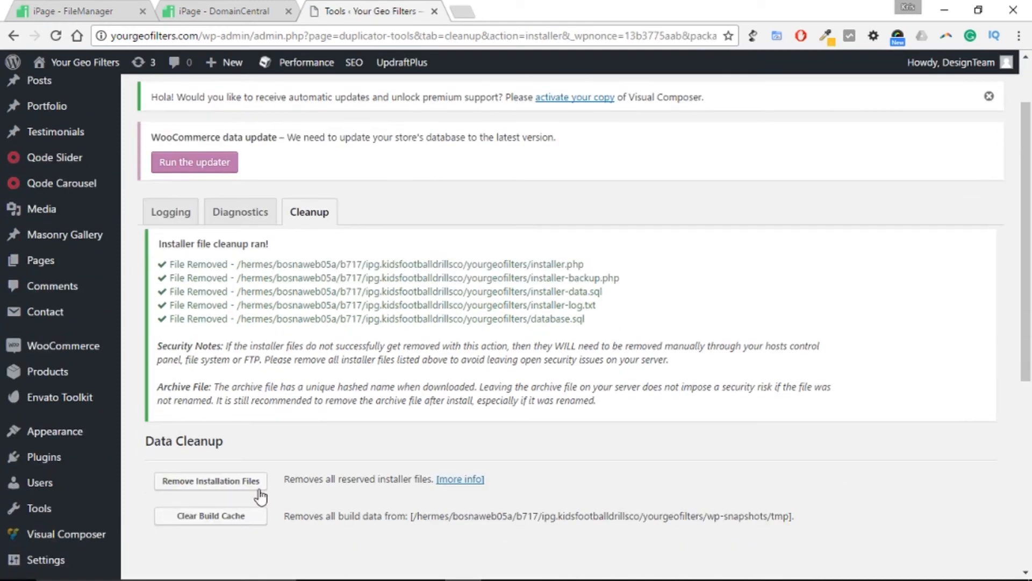
click(233, 516)
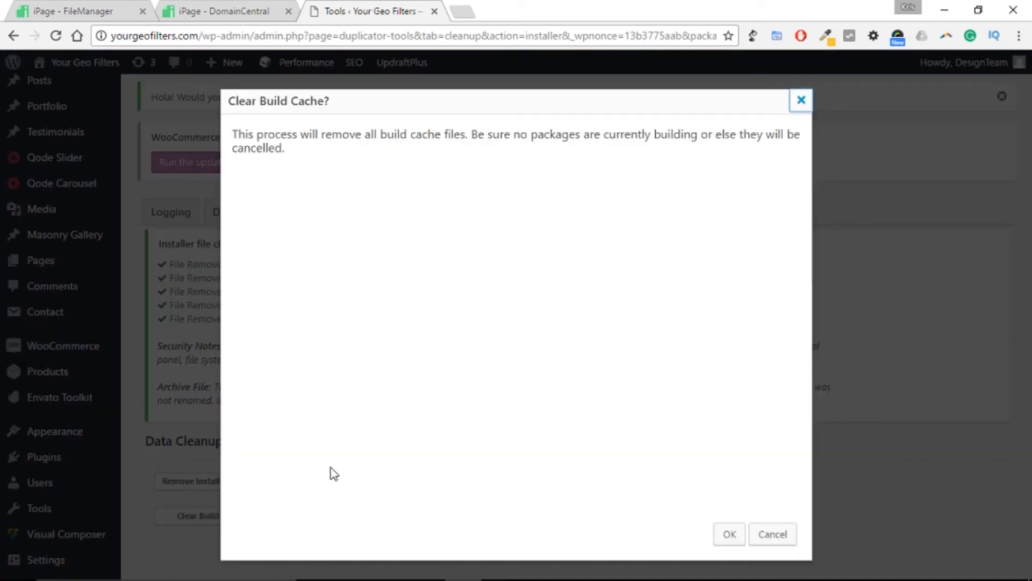
click(727, 535)
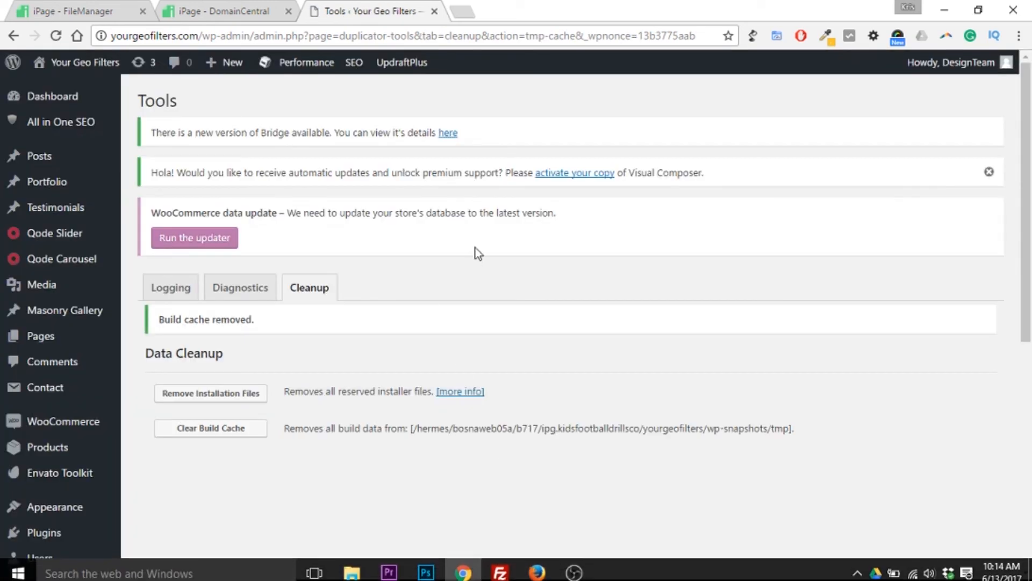
scroll(473, 267, down, 3)
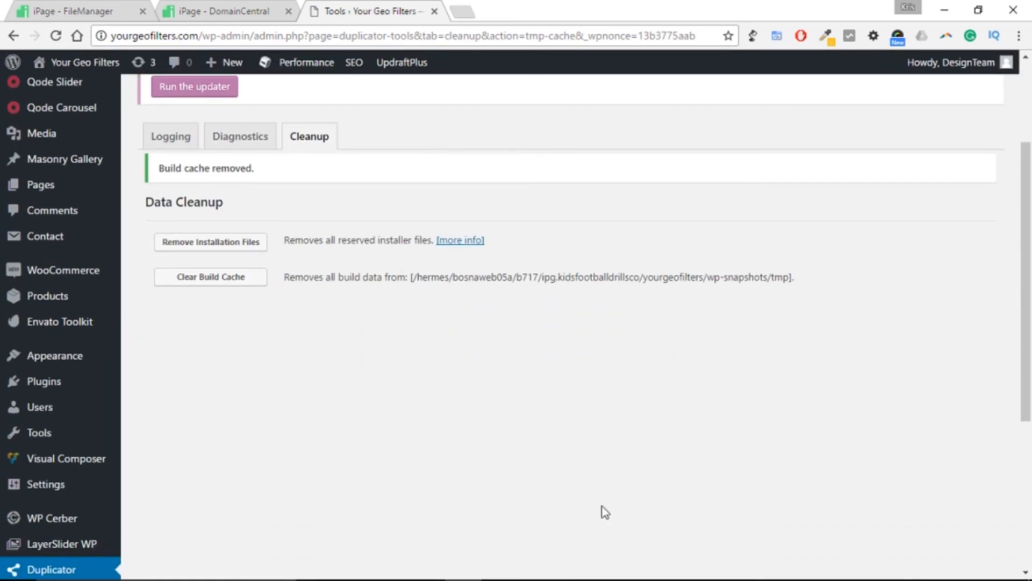
Step: Switch to Firefox, close the finished installer, and check the migrated home page at yourgeofilters.com in a new tab
click(542, 568)
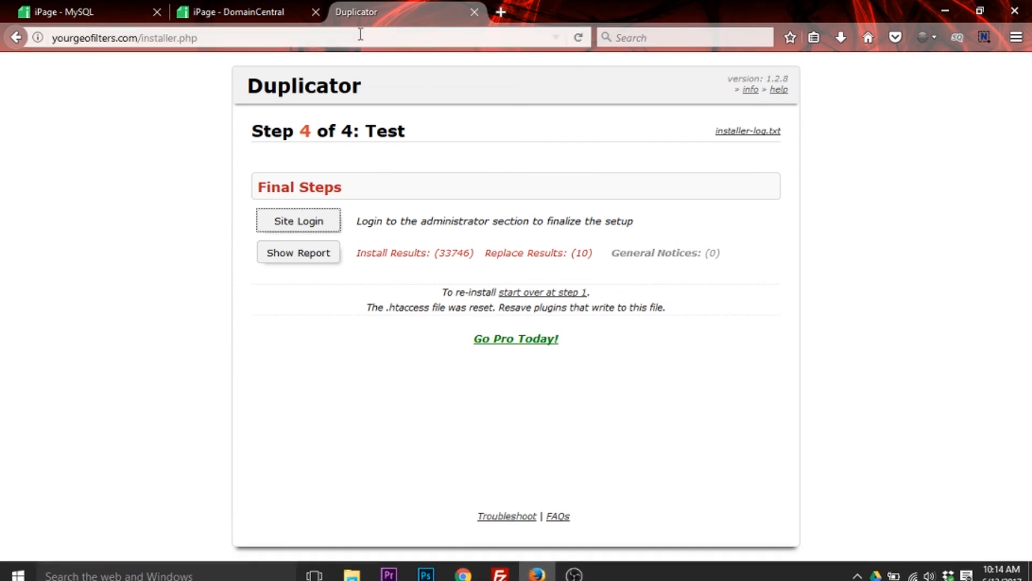
click(474, 12)
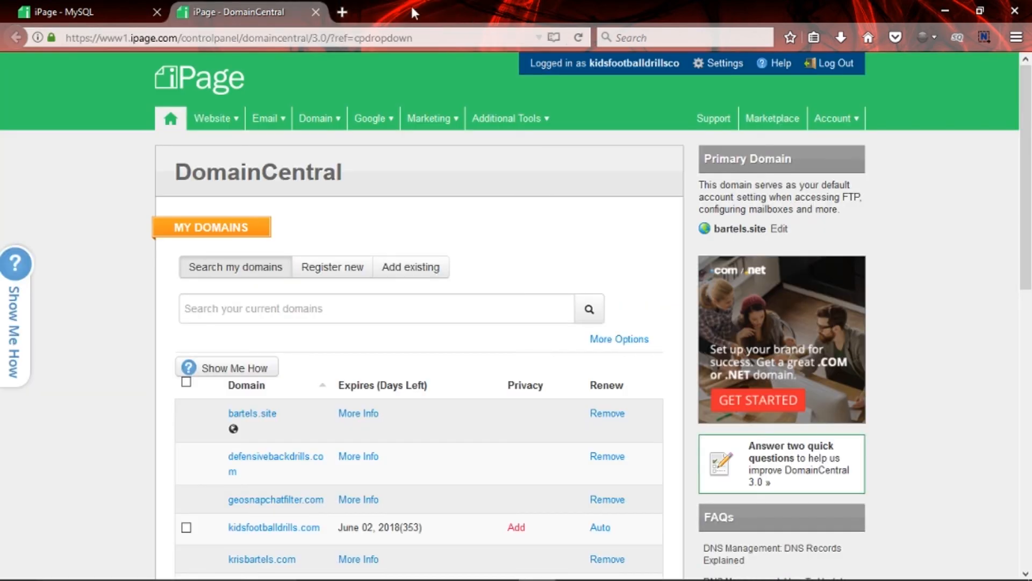
click(342, 12)
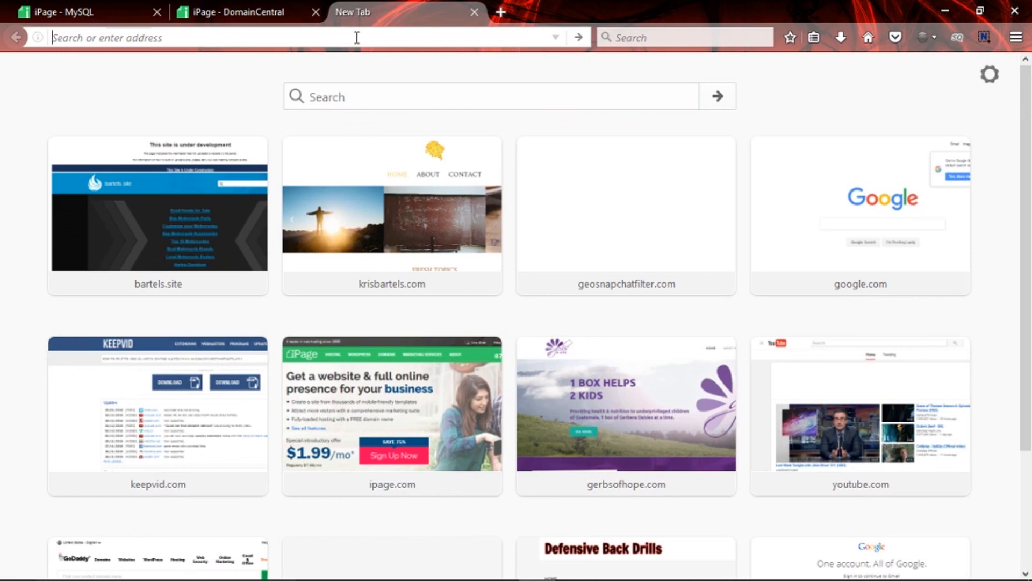
text(yourgeofilters.com)
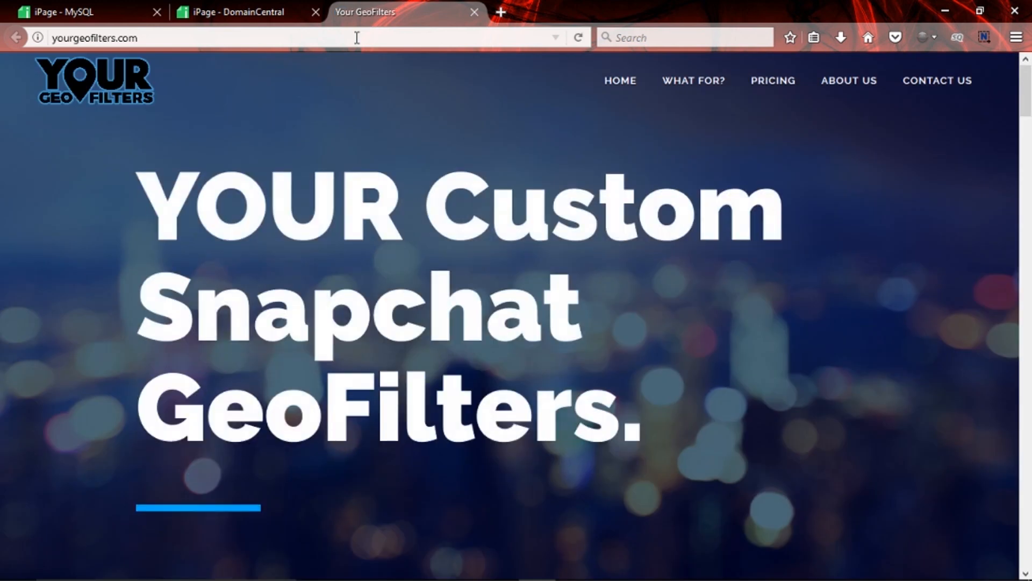
scroll(469, 290, down, 10)
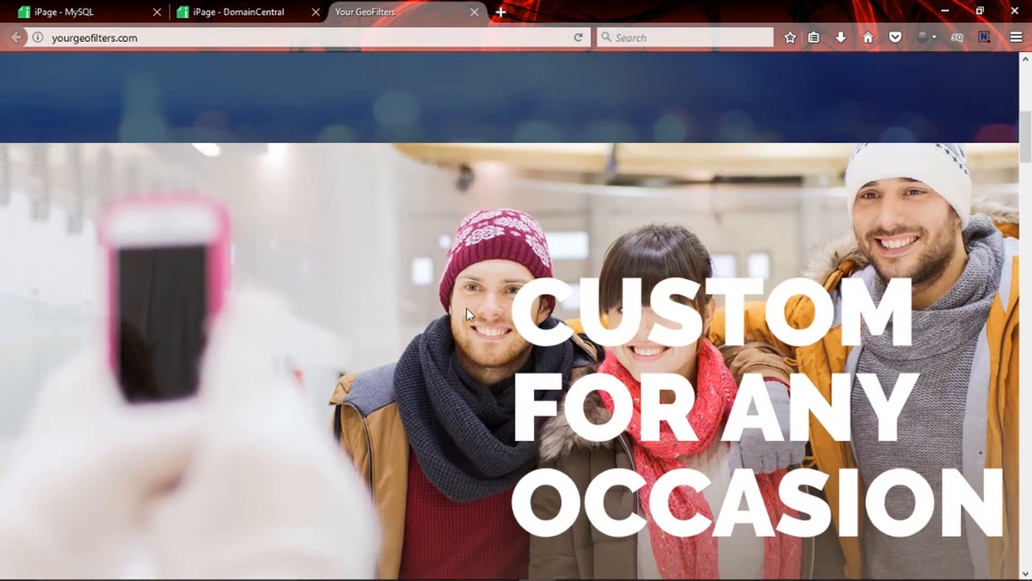
scroll(501, 378, down, 5)
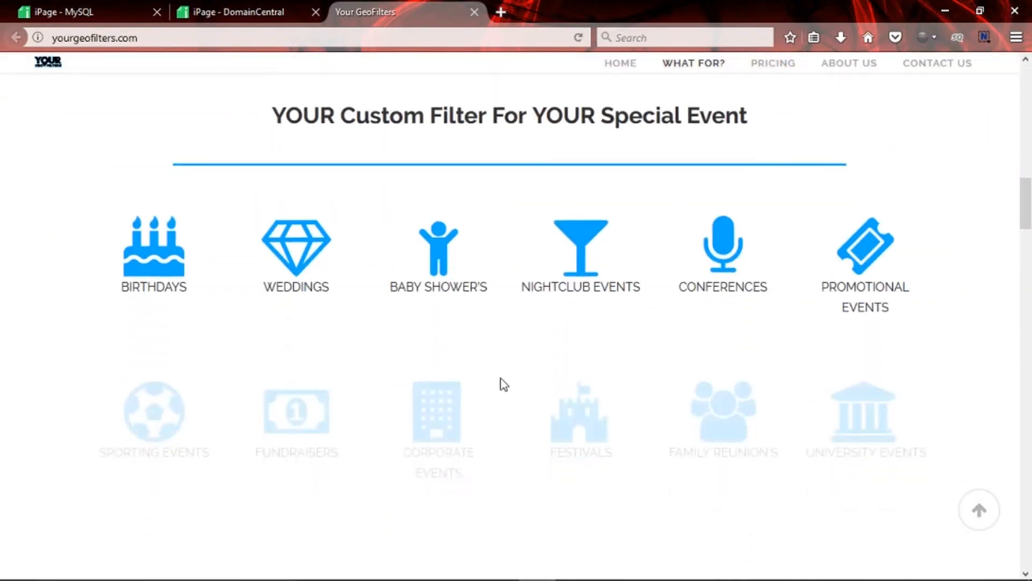
scroll(497, 294, up, 7)
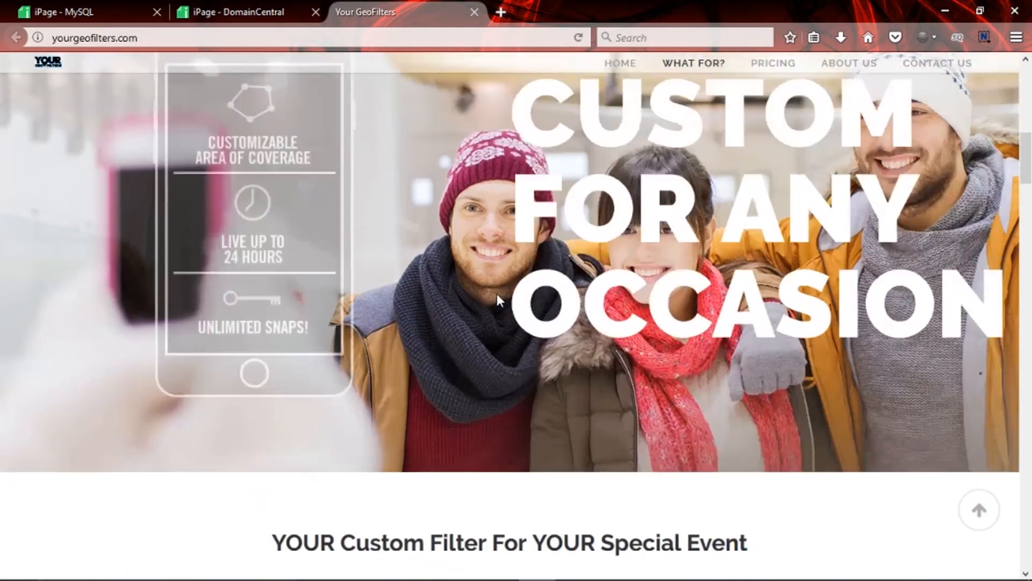
scroll(496, 292, up, 5)
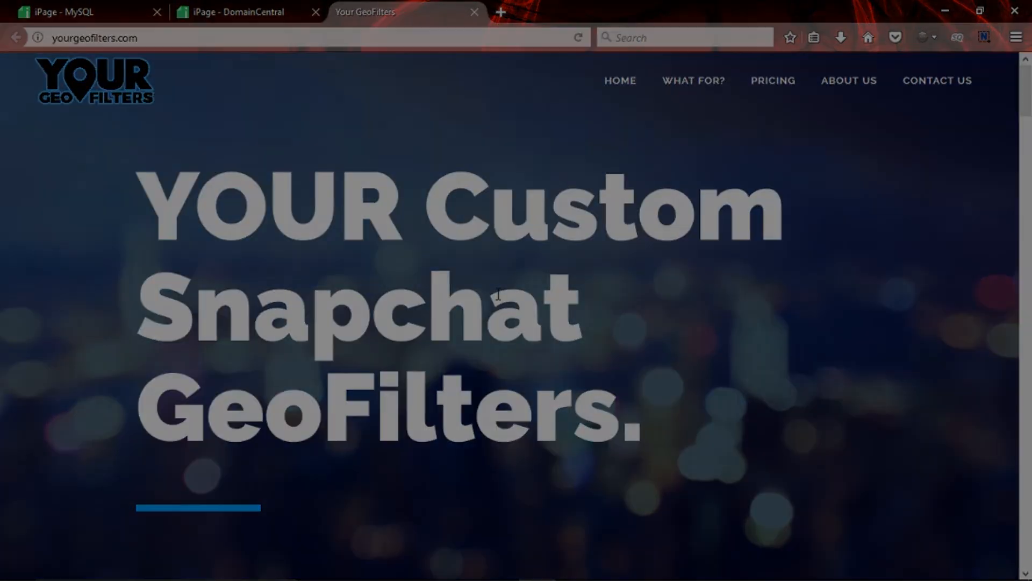